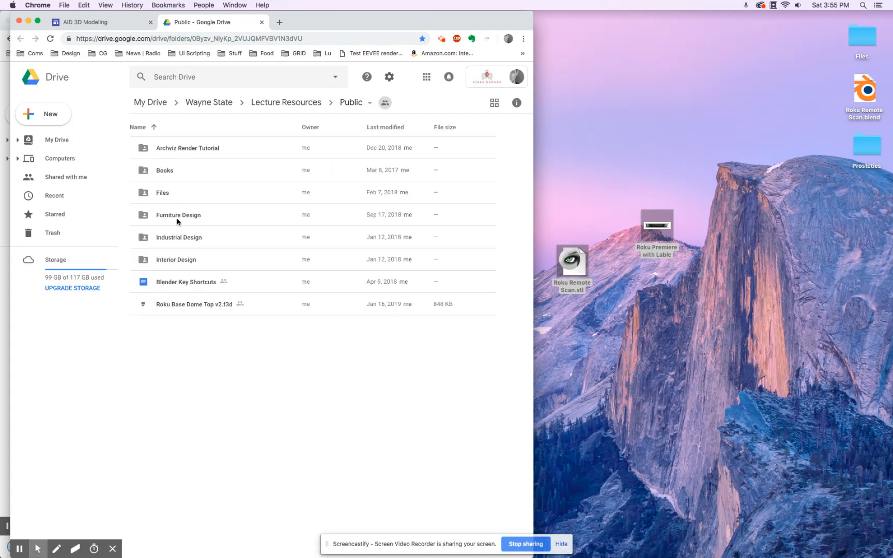
Navigate through Industrial Design > Roku Remote + Base > Proportions in Google Drive
double_click(172, 237)
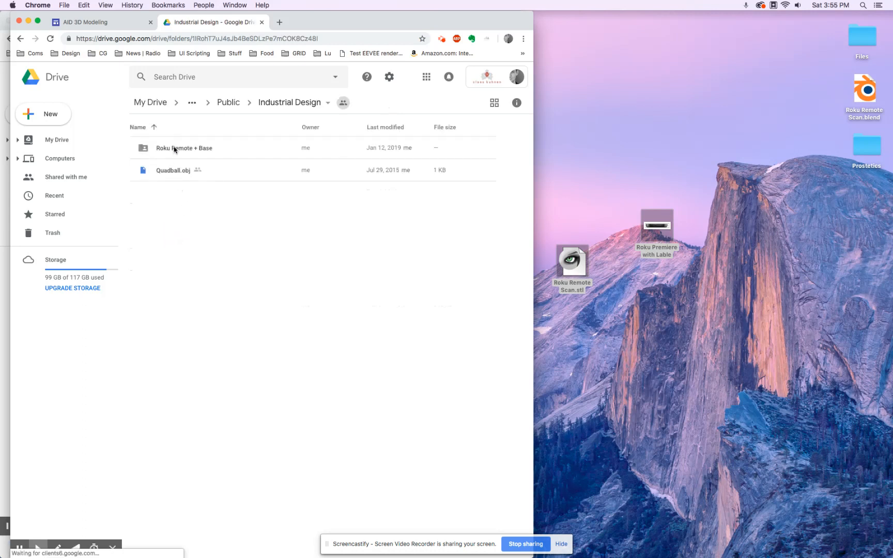
double_click(174, 149)
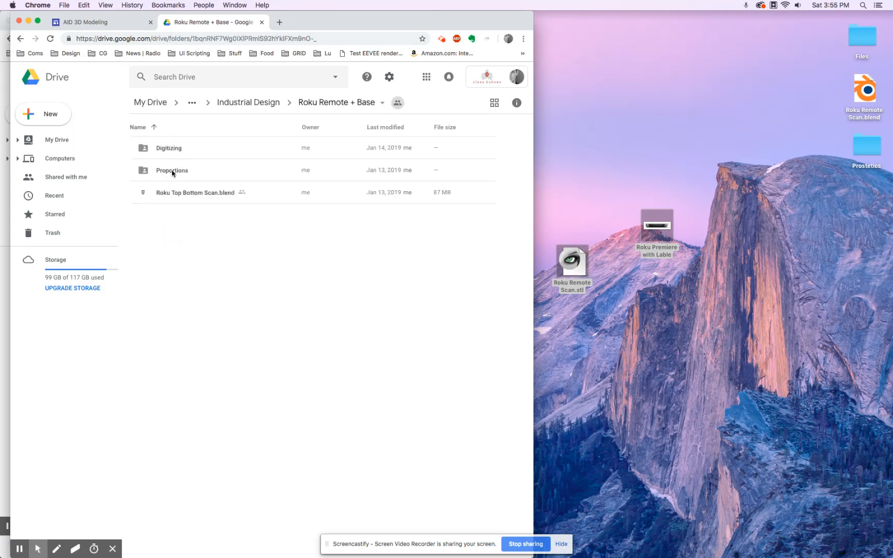
double_click(173, 171)
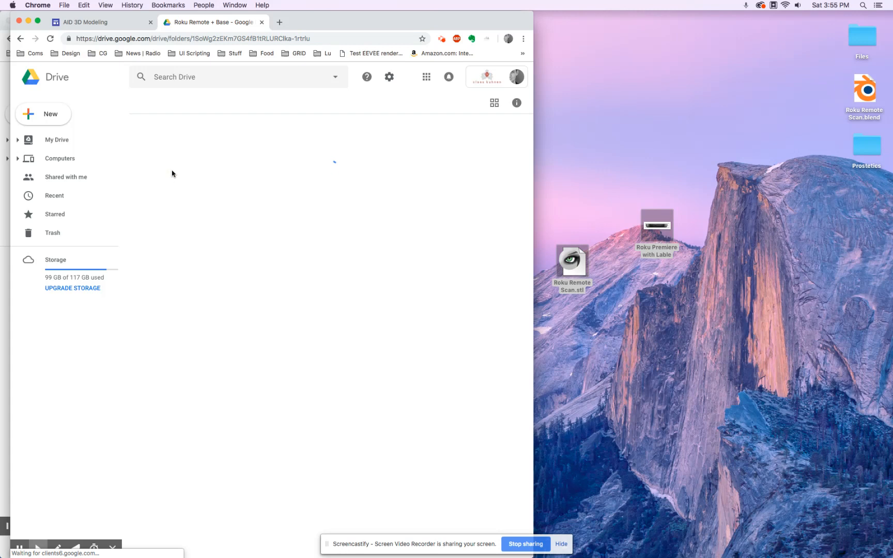
left_click(171, 172)
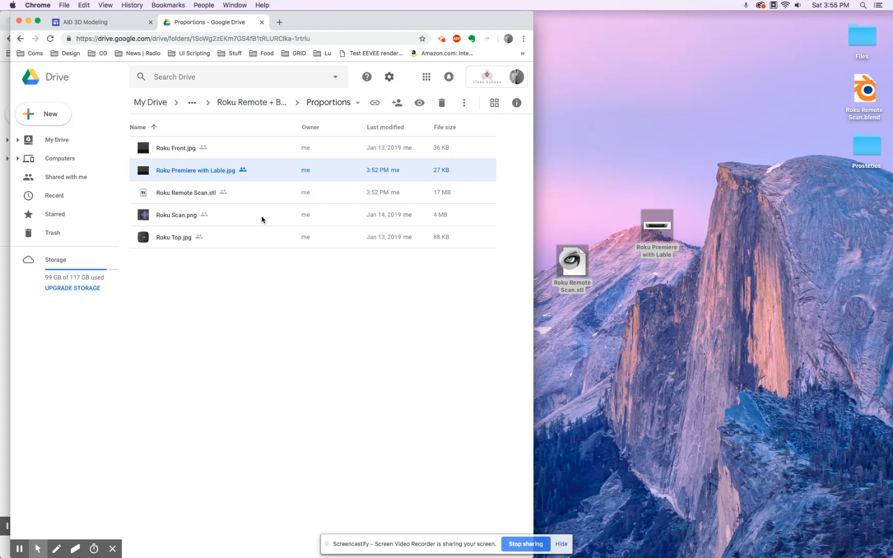
Check the actions for Roku Remote Scan.stl without choosing one, then return to the desktop
left_click(256, 197)
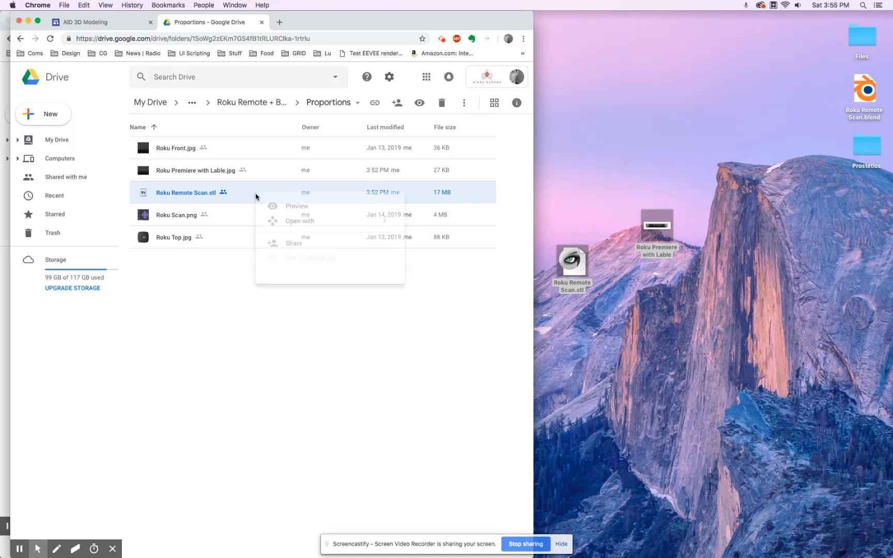
right_click(256, 196)
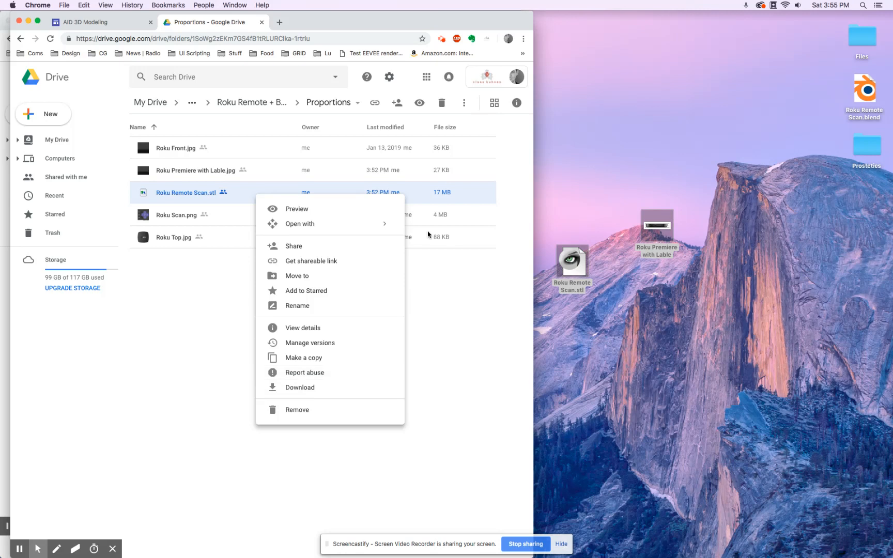
left_click(450, 352)
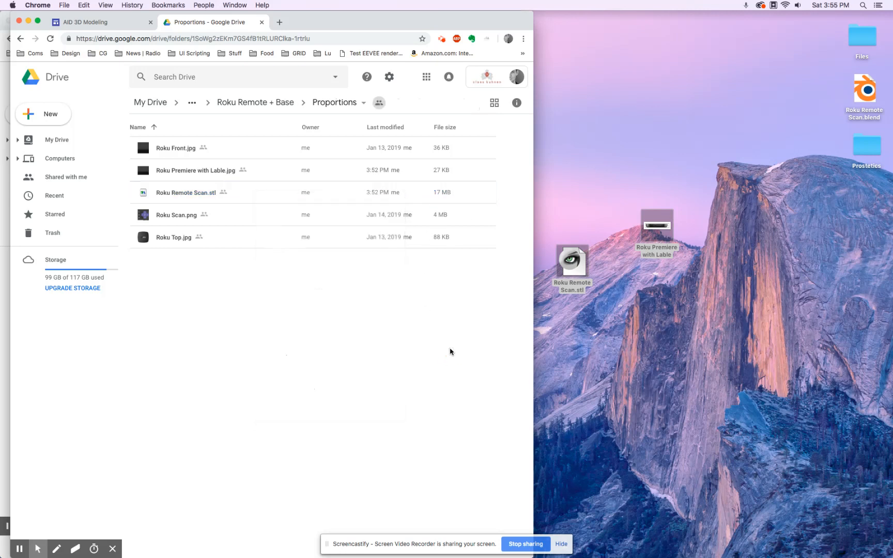
left_click(569, 259)
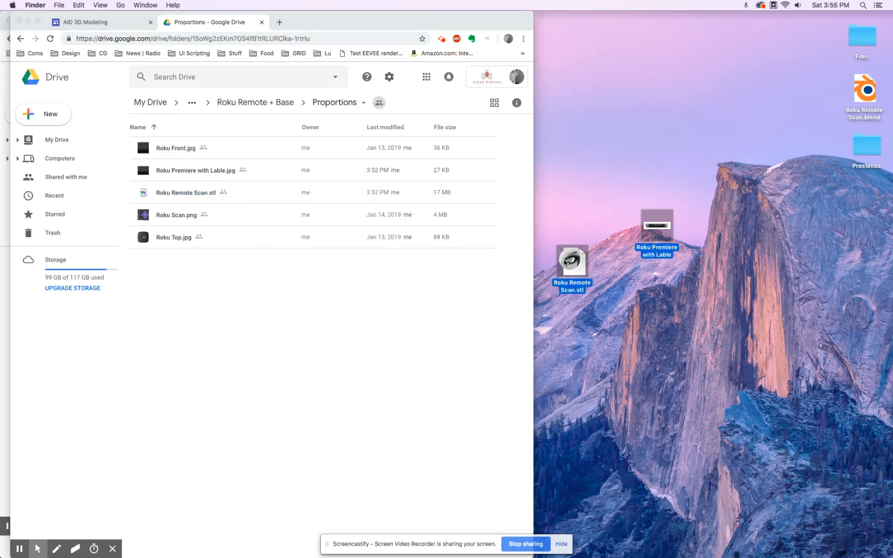
mouse_move(547, 549)
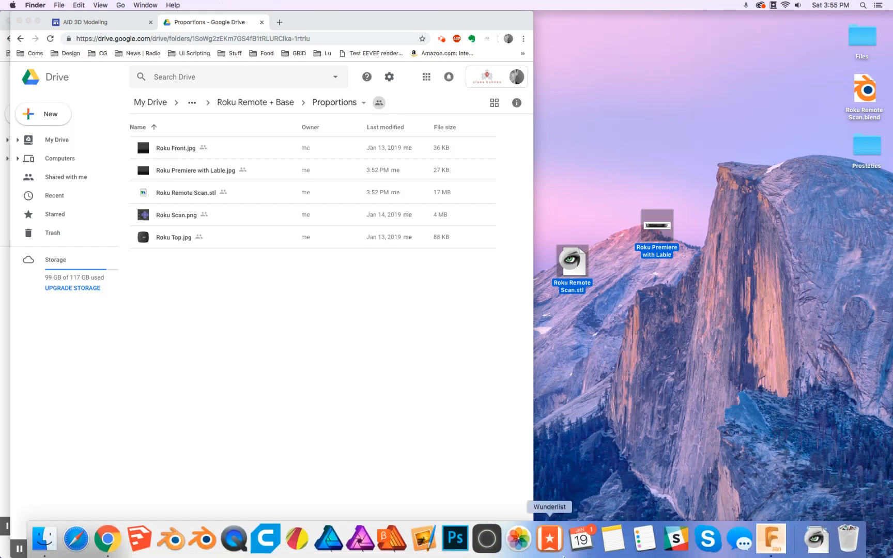
Switch to the Fusion 360 design and check its unit setting in Document Settings
left_click(770, 540)
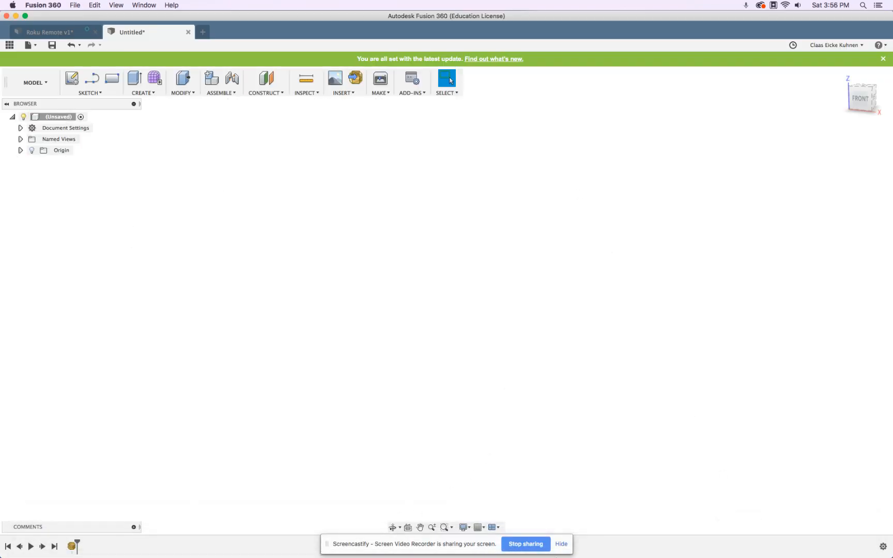
left_click(561, 544)
left_click(612, 297)
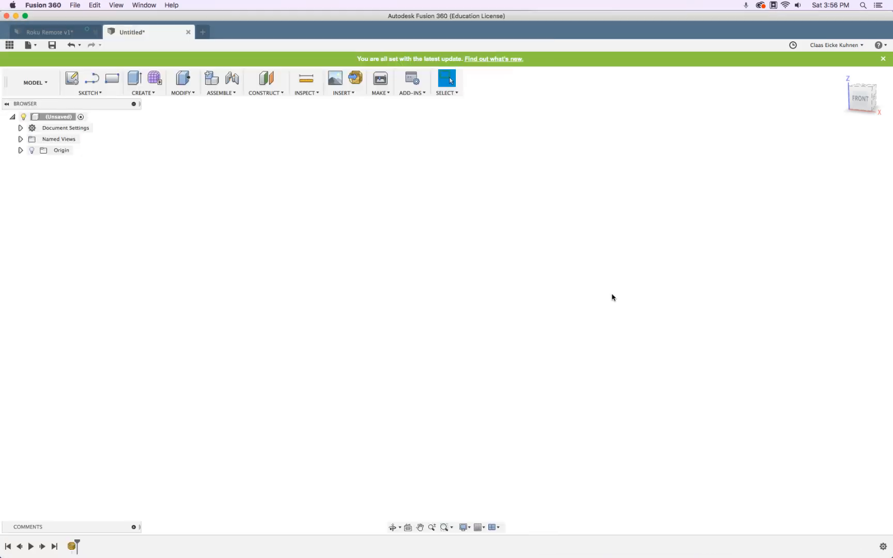
left_click(20, 128)
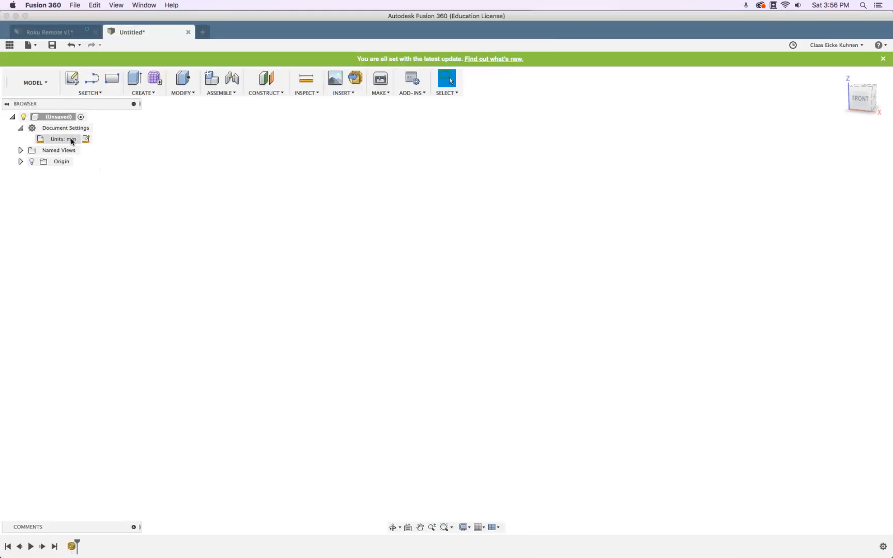
left_click(20, 127)
Insert Roku Remote Scan.stl from the Desktop as a mesh in Millimeter units
left_click(355, 78)
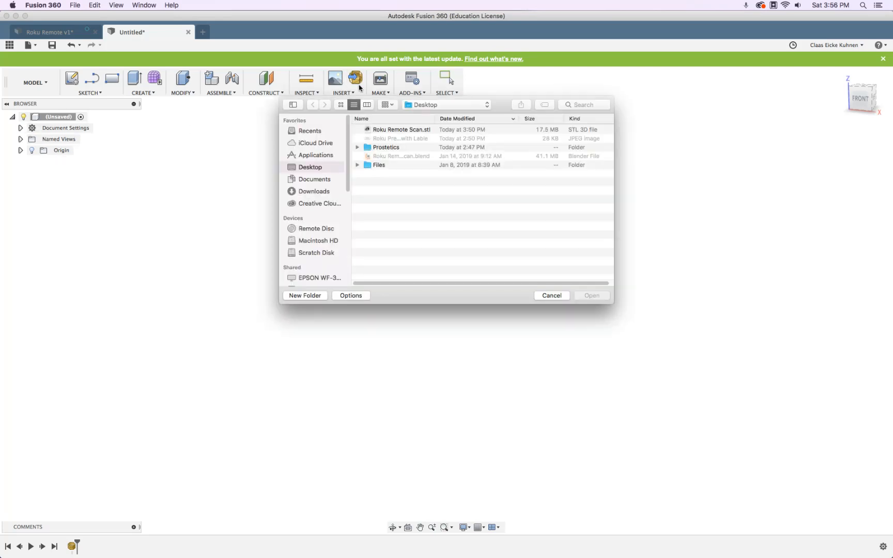
left_click(384, 130)
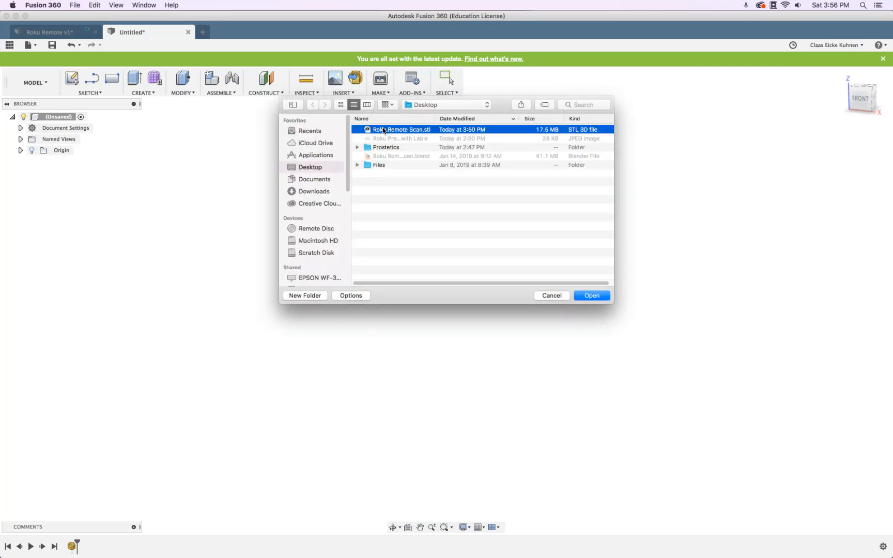
left_click(597, 296)
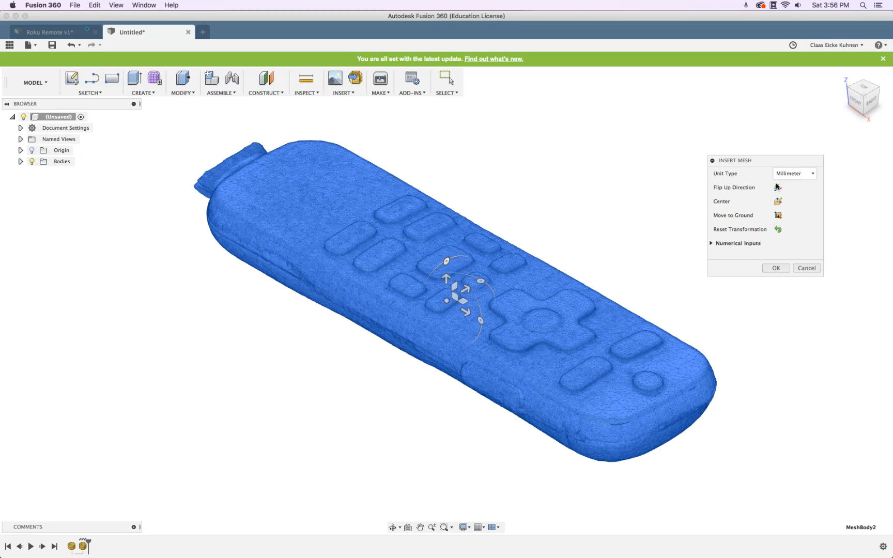
left_click(791, 174)
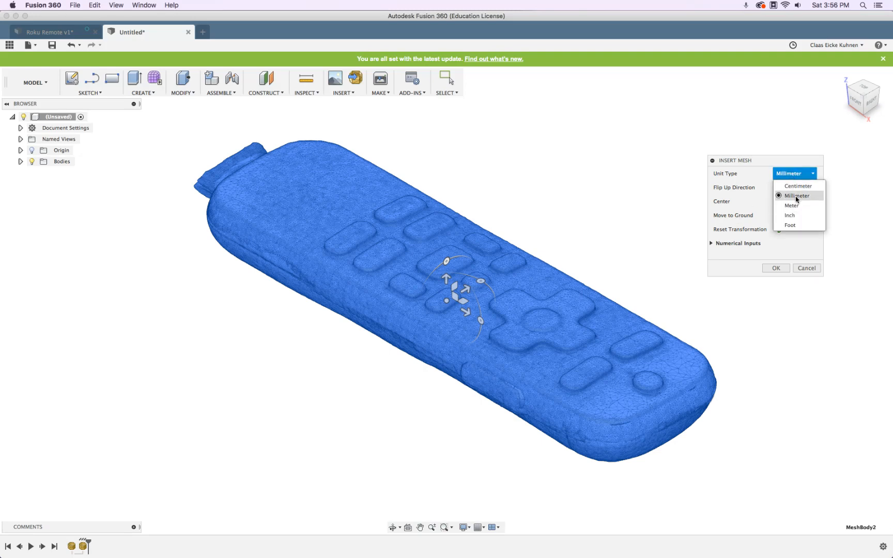
left_click(767, 267)
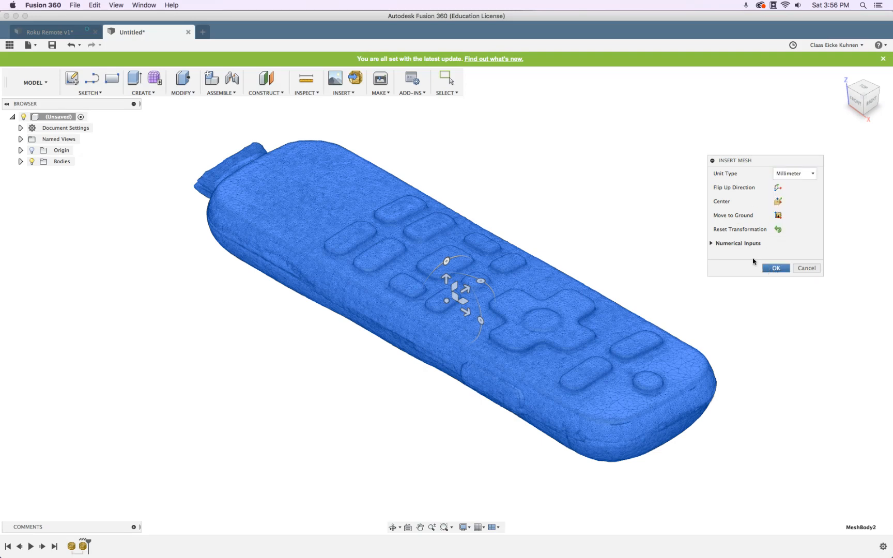
left_click(776, 268)
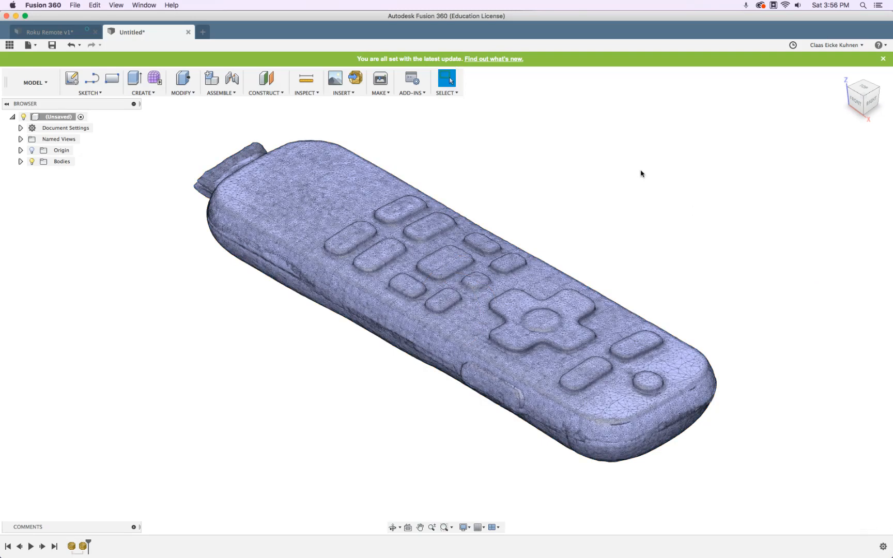
left_click(304, 81)
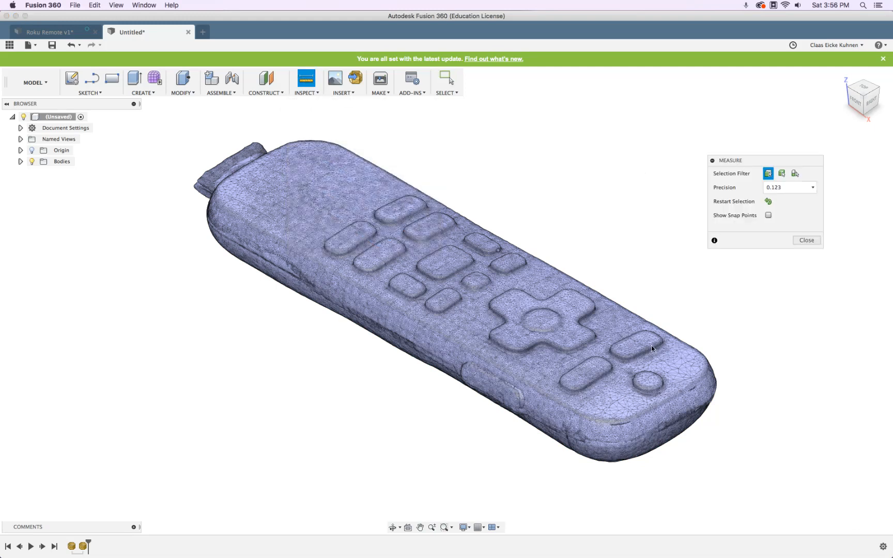
left_click(673, 423)
middle_click_drag(254, 325, 324, 351, "shift")
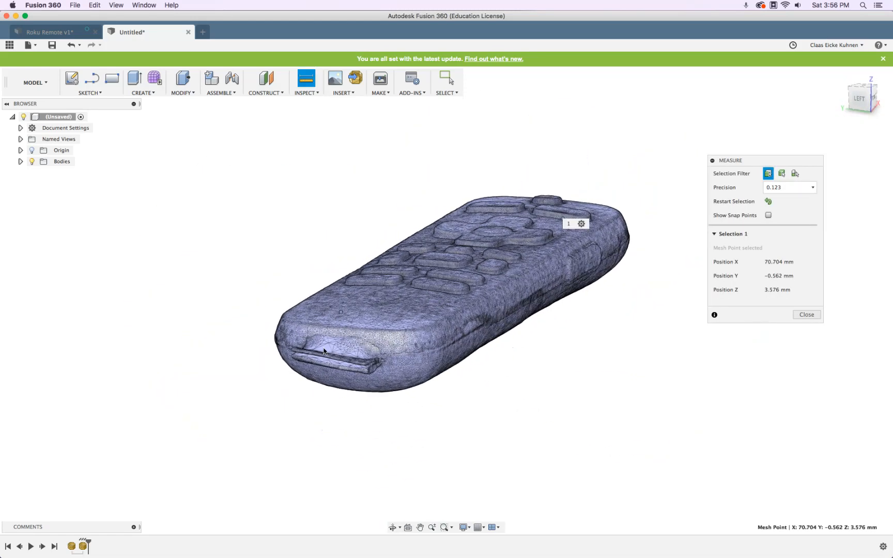
left_click(388, 361)
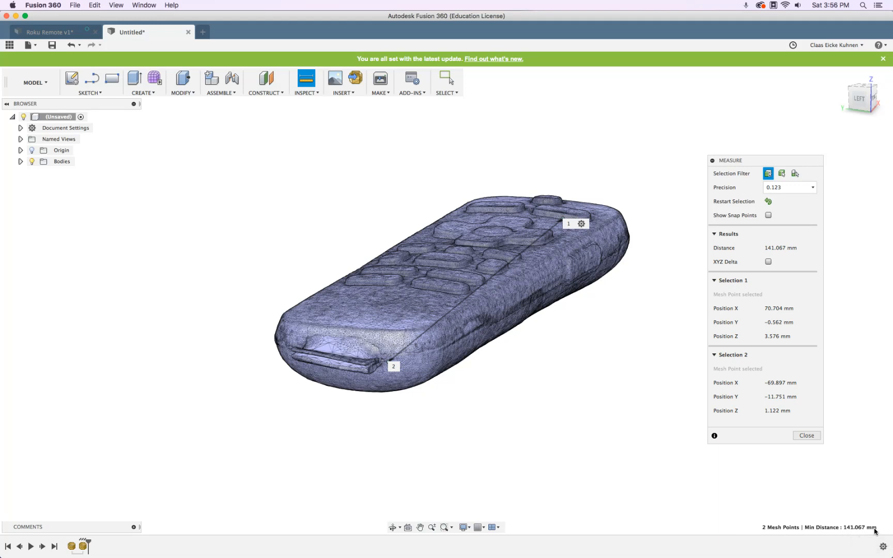
left_click(812, 440)
middle_click_drag(747, 361, 588, 378, "shift")
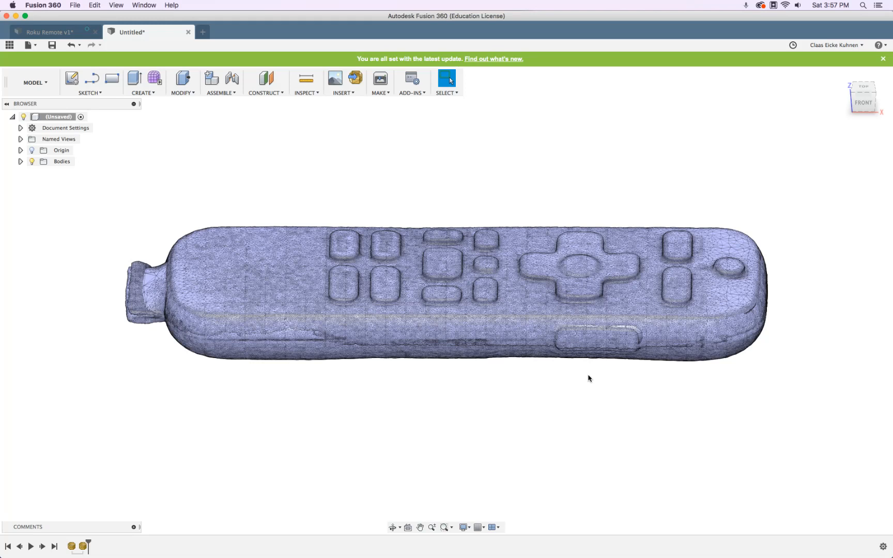
middle_click_drag(606, 389, 637, 421, "shift")
View the scan from the TOP and begin a new Create Form T-spline feature
left_click(862, 92)
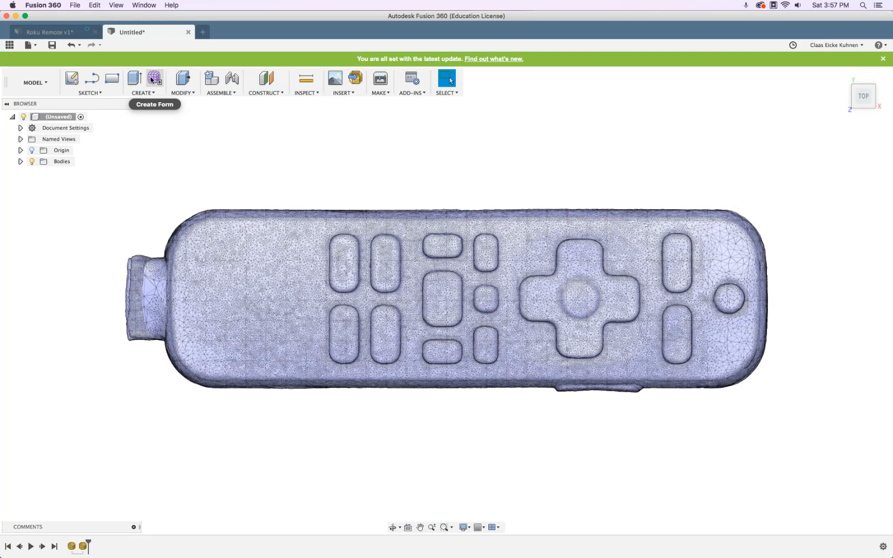
left_click(148, 94)
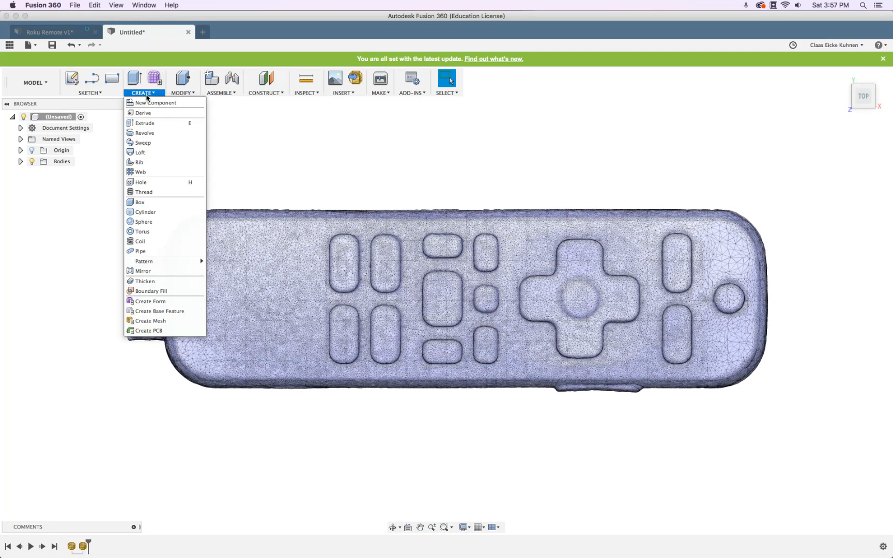
left_click(155, 301)
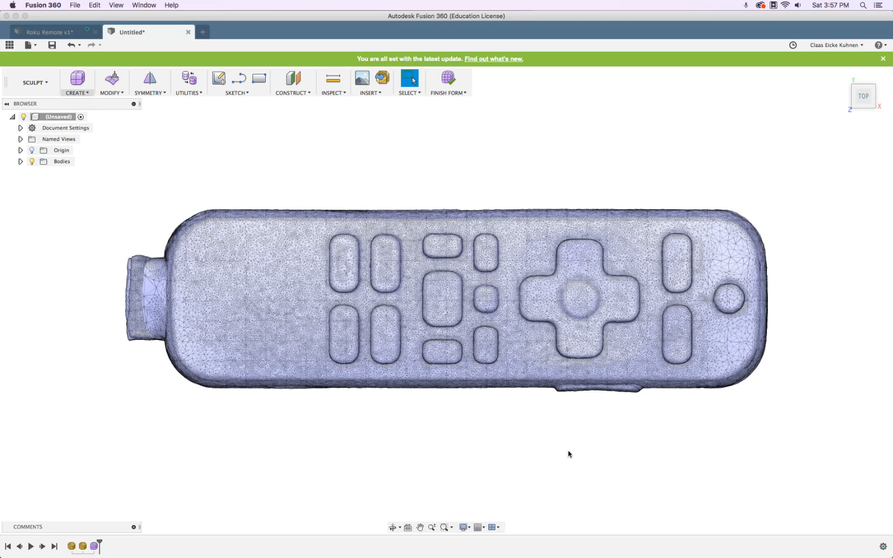
Start a T-spline box with the layout grid and snap to grid turned on
left_click(85, 93)
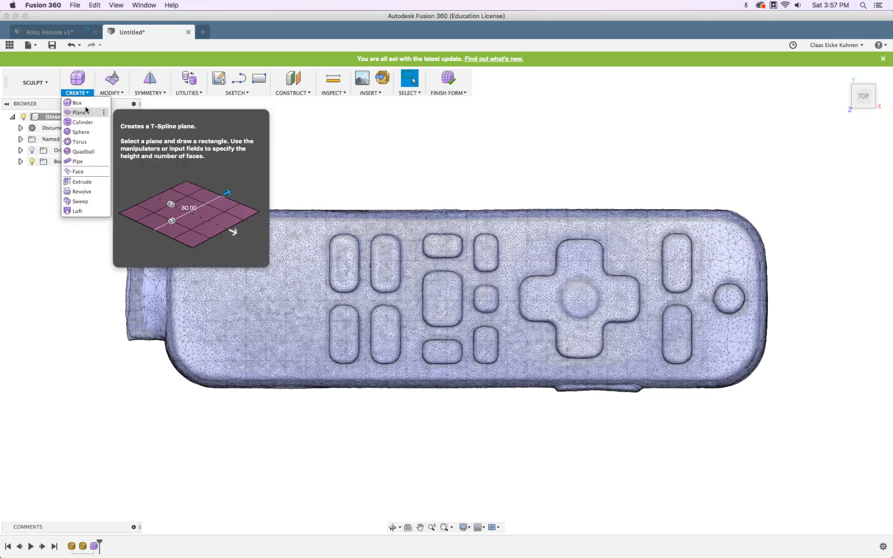
left_click(83, 104)
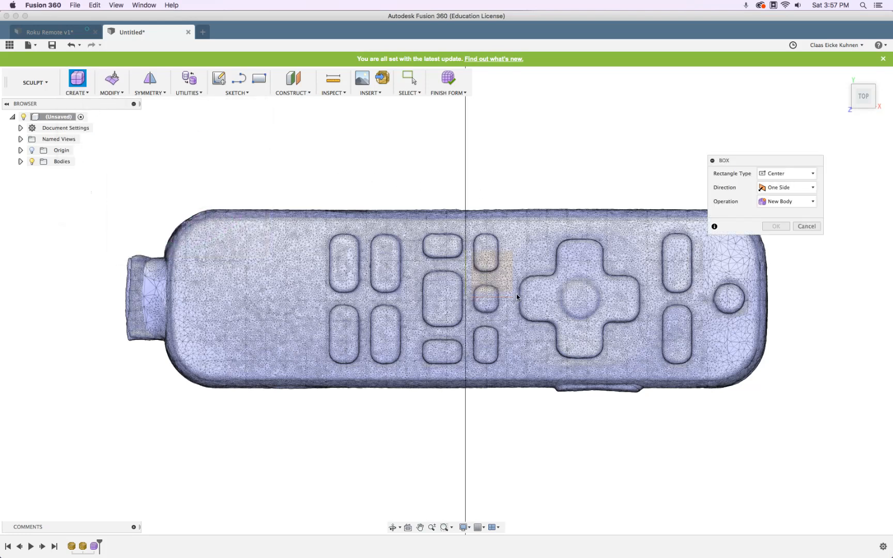
left_click(479, 527)
left_click(479, 471)
left_click(479, 488)
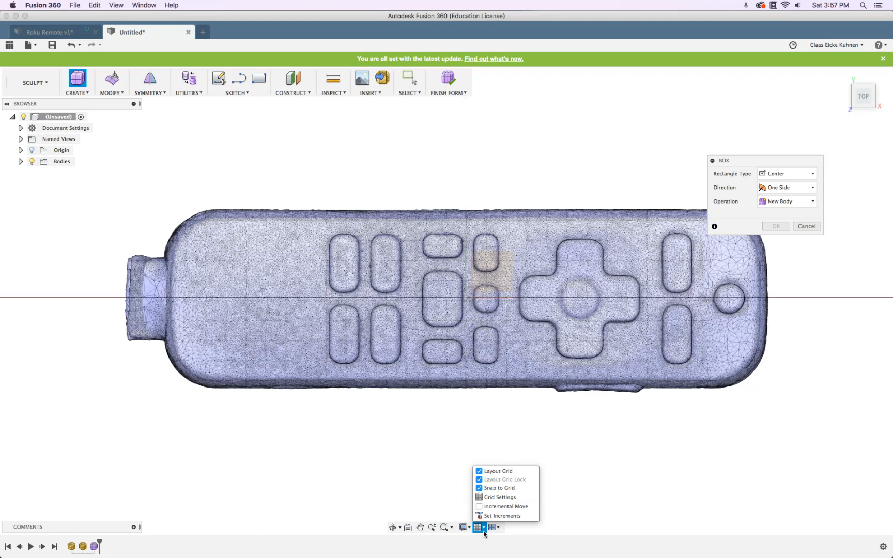
left_click(737, 165)
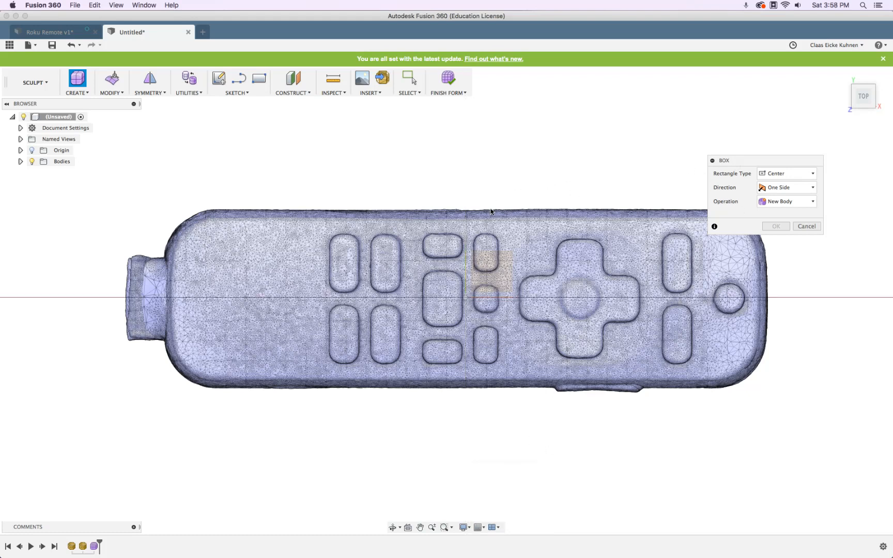
left_click(499, 273)
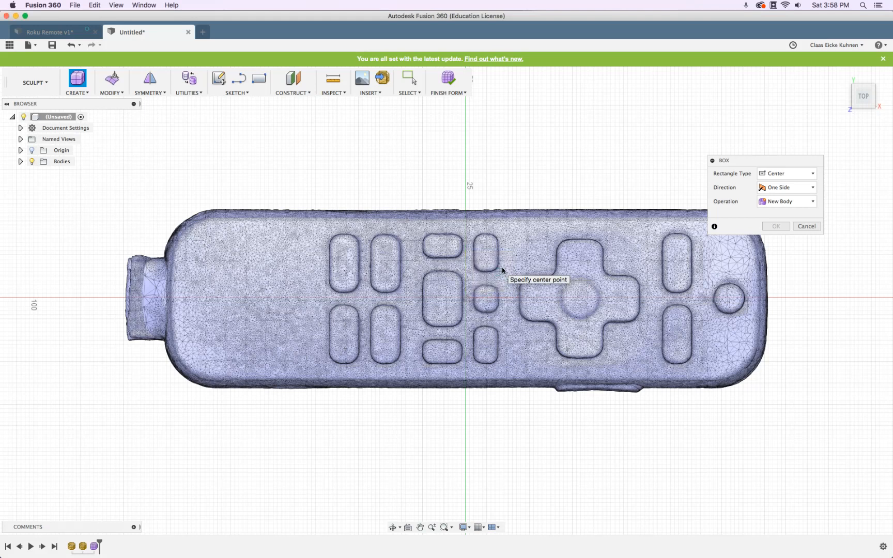
Keep the box drawn from its center and hide MeshBody2 in the browser
left_click(778, 174)
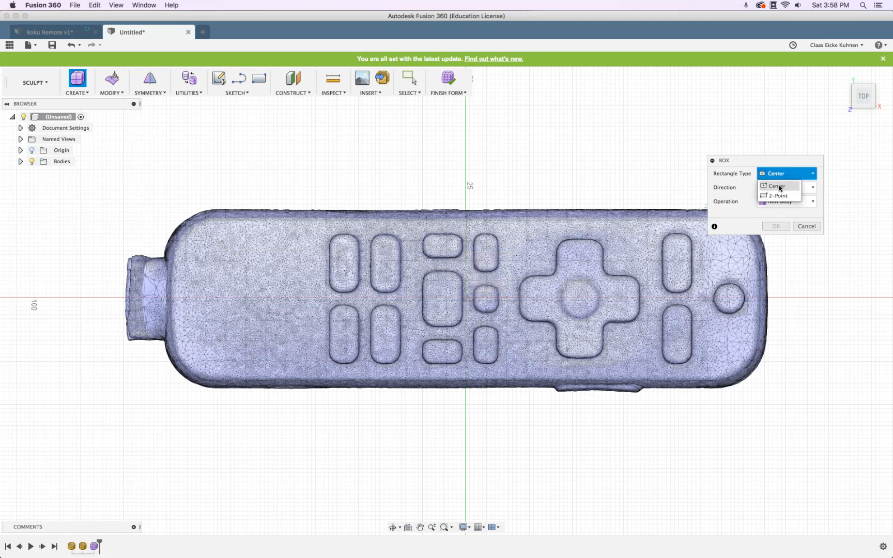
left_click(779, 187)
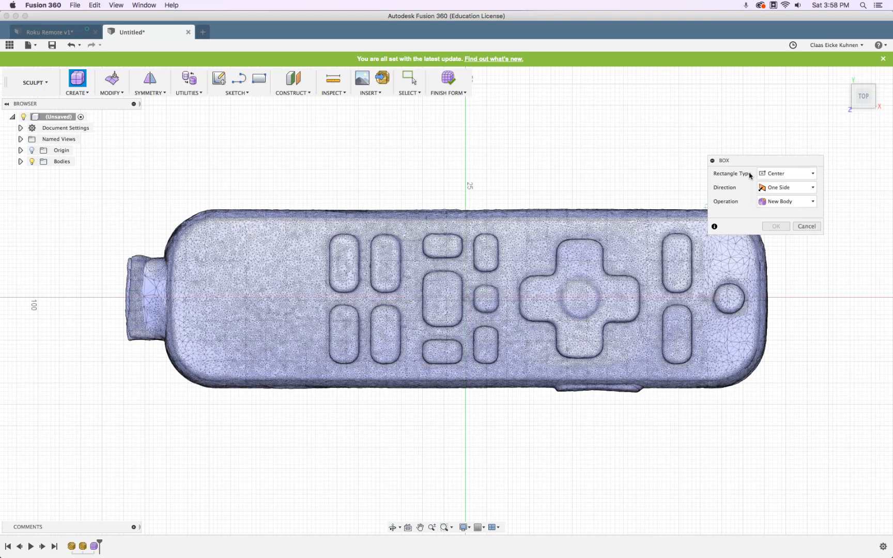
left_click(21, 162)
left_click(40, 172)
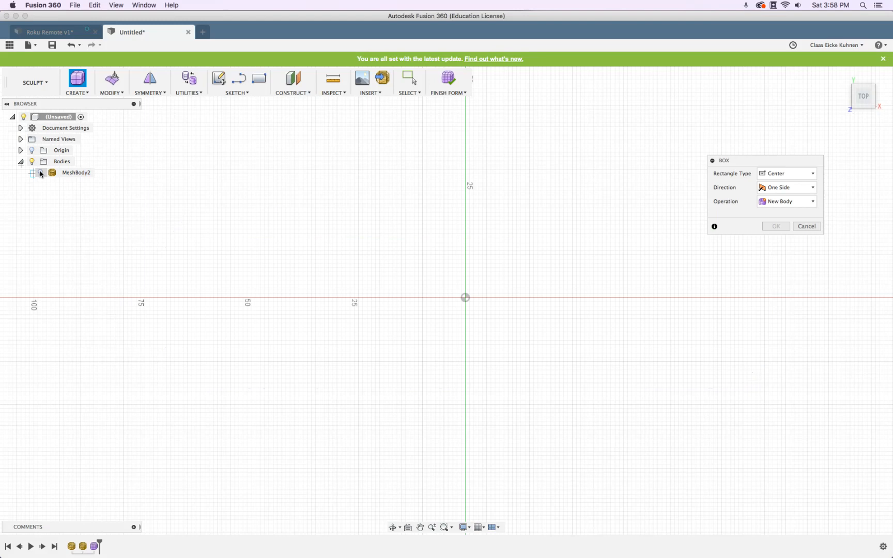
Create a box centred on the origin, 142 mm wide and 41 mm high, over the scan
key("Escape")
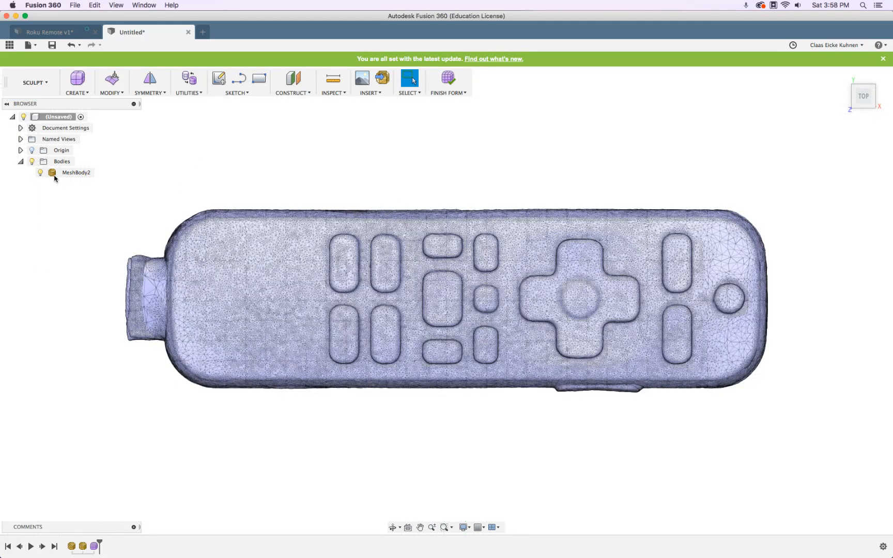
left_click(40, 172)
left_click(77, 78)
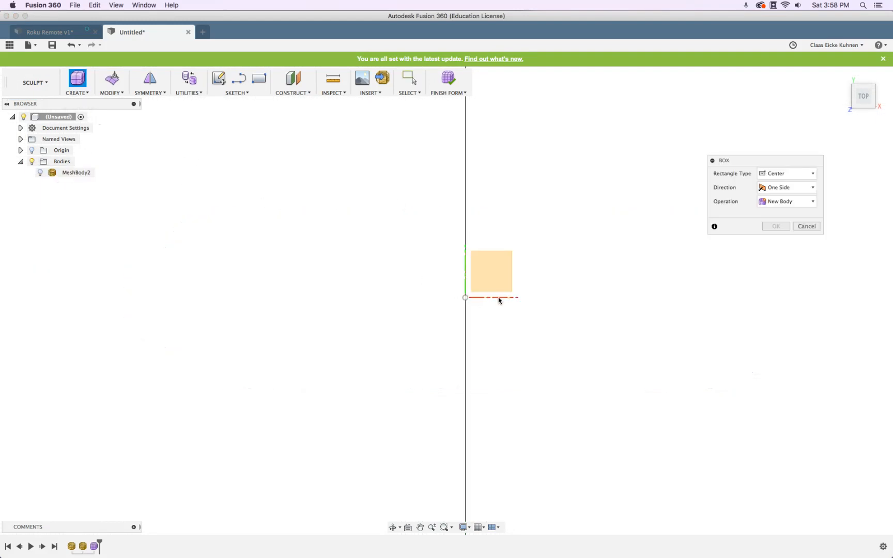
left_click(465, 298)
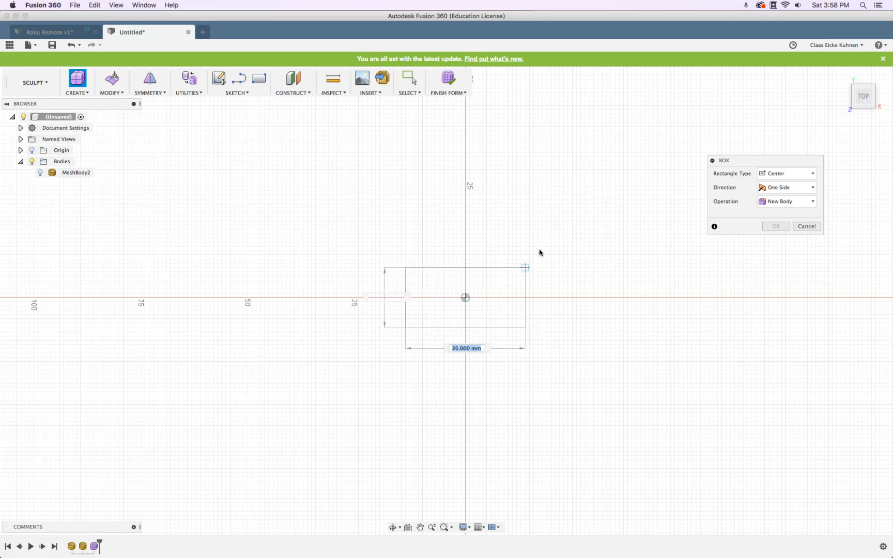
left_click(40, 173)
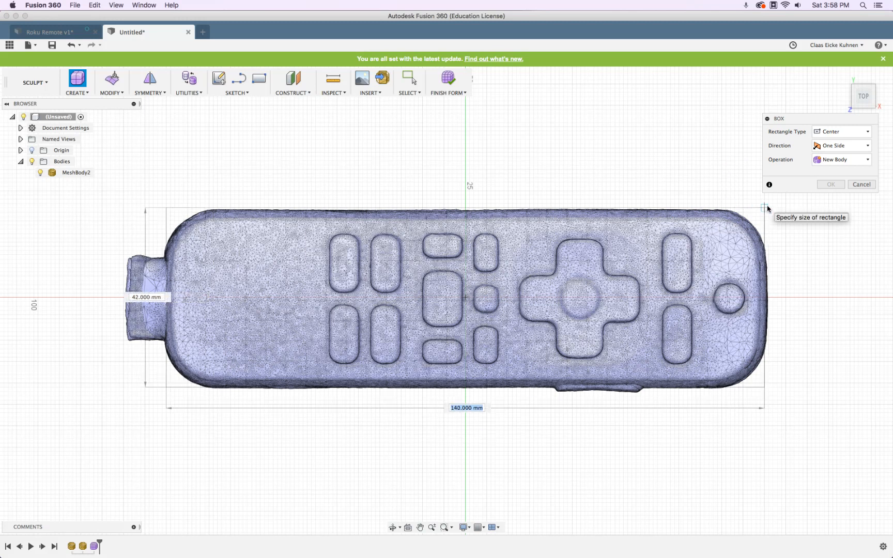
type("141")
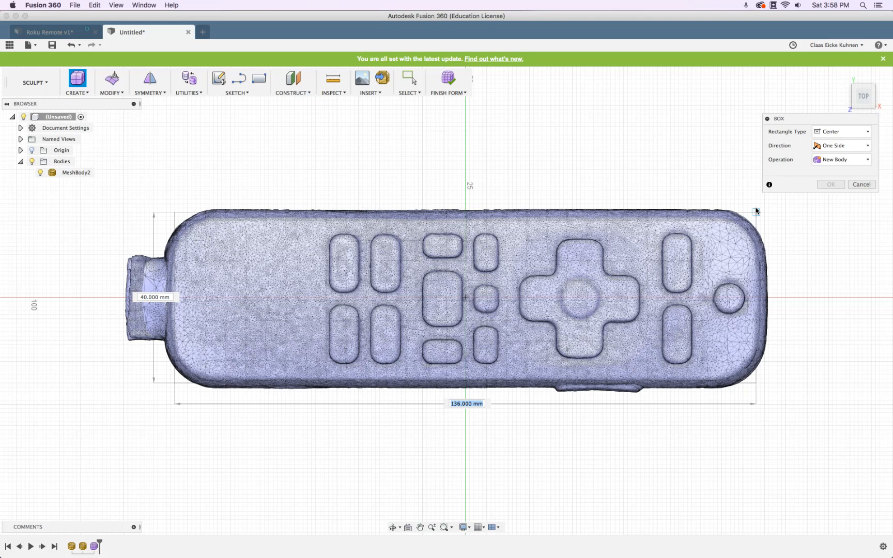
type("142")
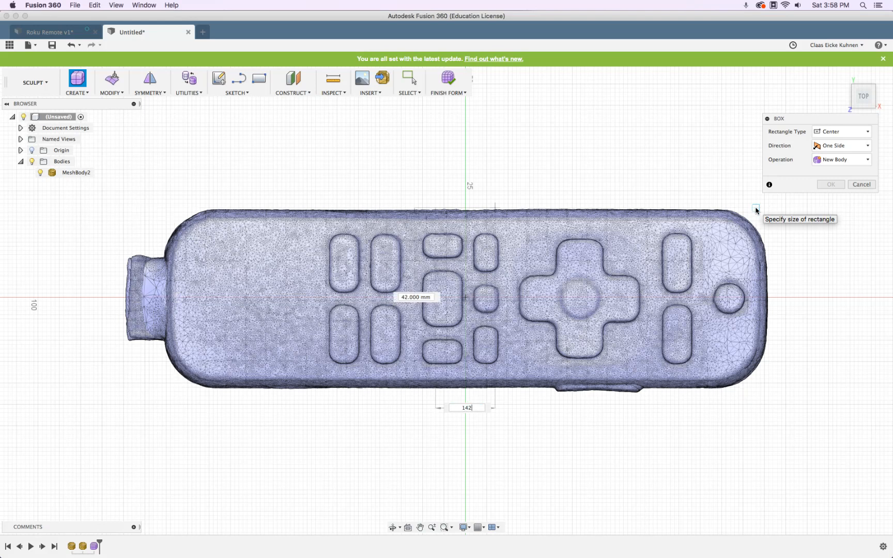
key("Tab")
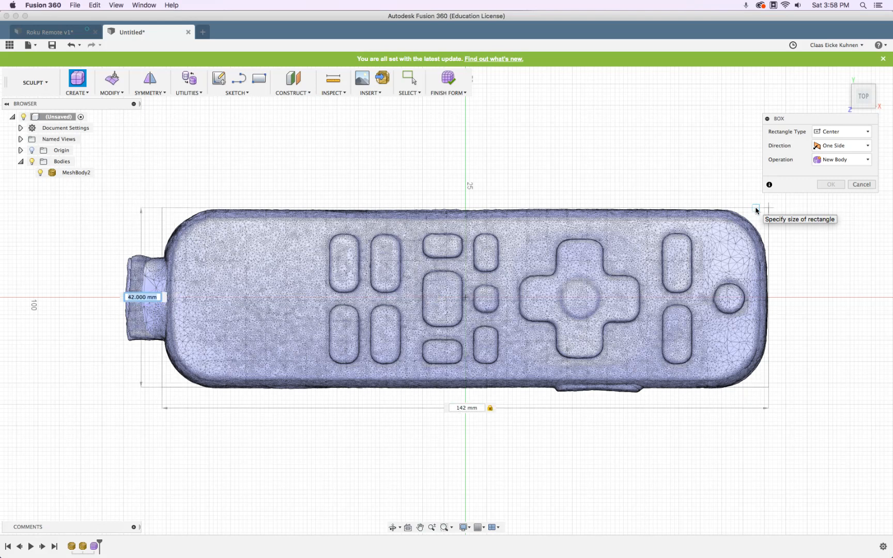
type("41")
key("Return")
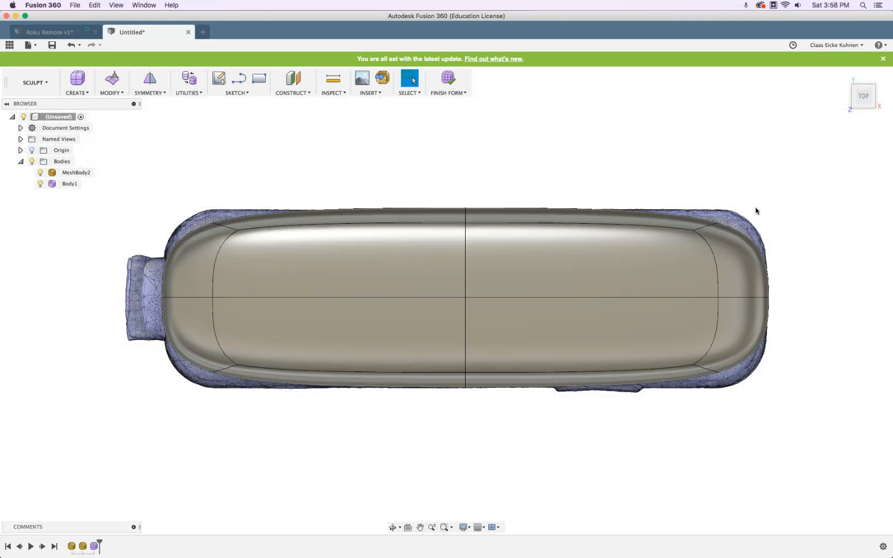
Hide the scan mesh and delete the window-selected faces of Body1's left half
middle_click_drag(791, 406, 521, 310, "shift")
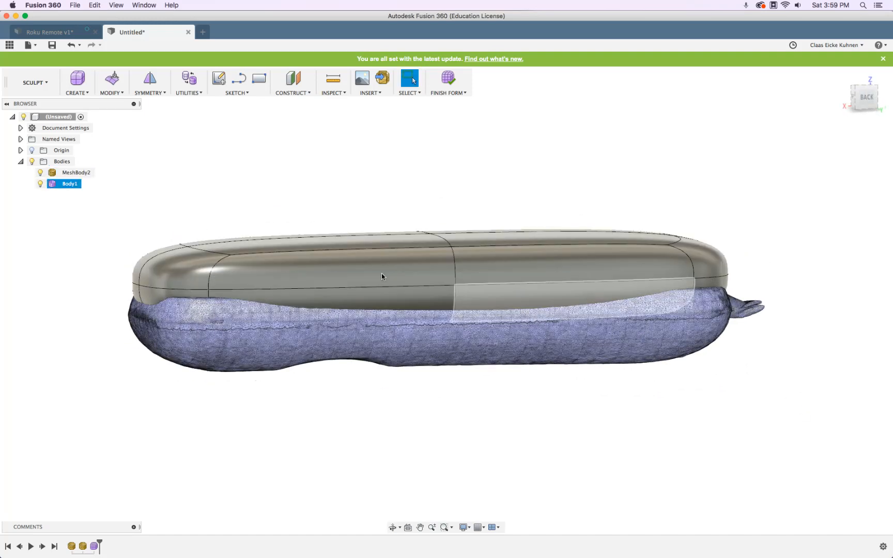
left_click(40, 174)
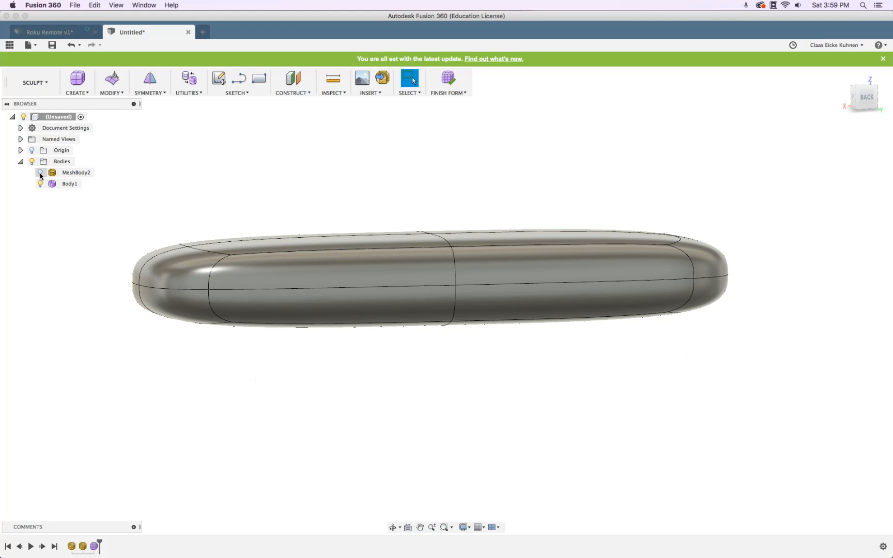
middle_click_drag(419, 223, 470, 208, "shift")
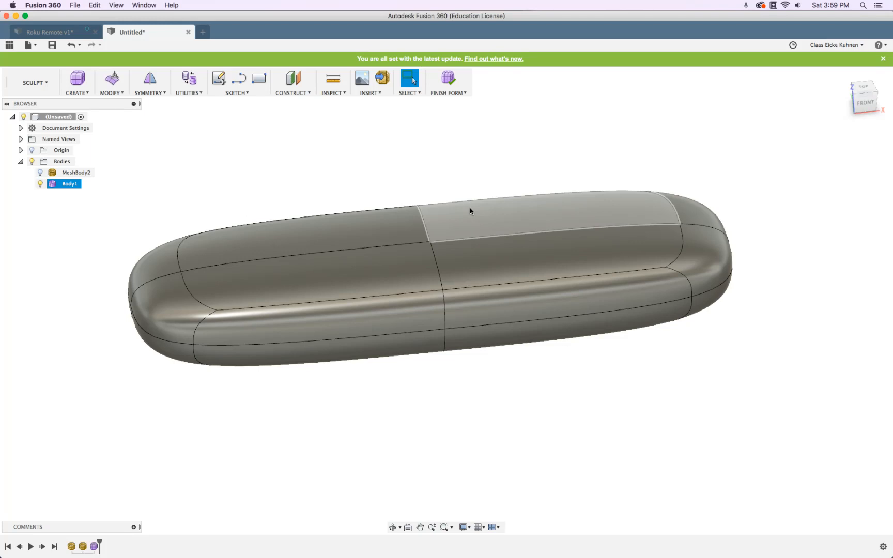
left_click(251, 216)
middle_click_drag(204, 195, 186, 194, "shift")
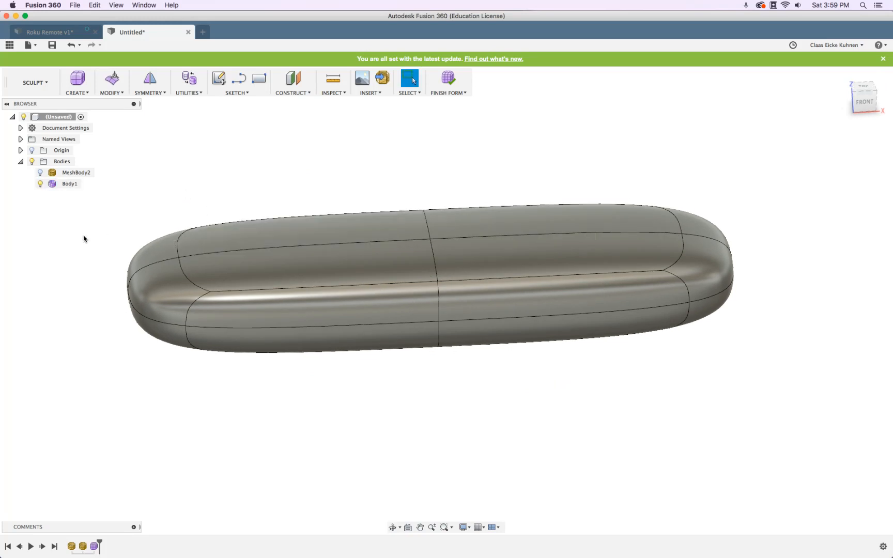
scroll(180, 212, "down", 3)
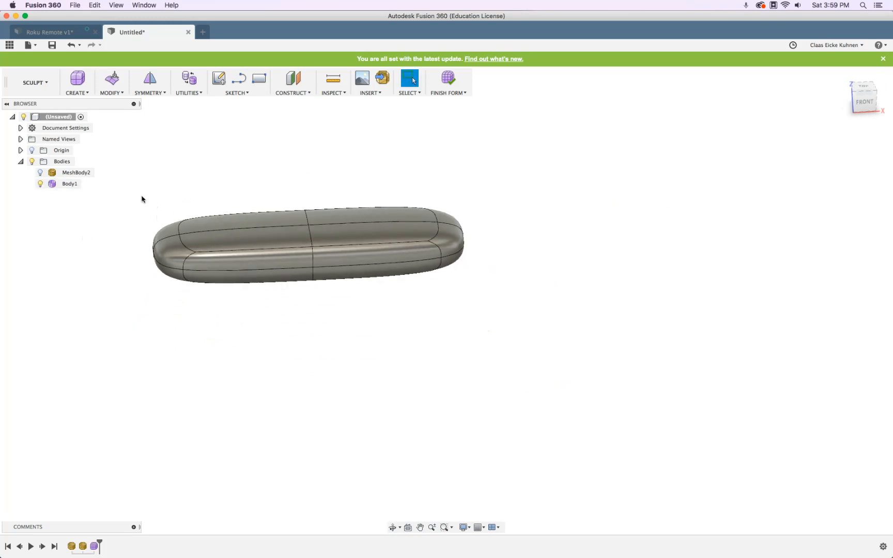
left_click_drag(115, 166, 227, 337)
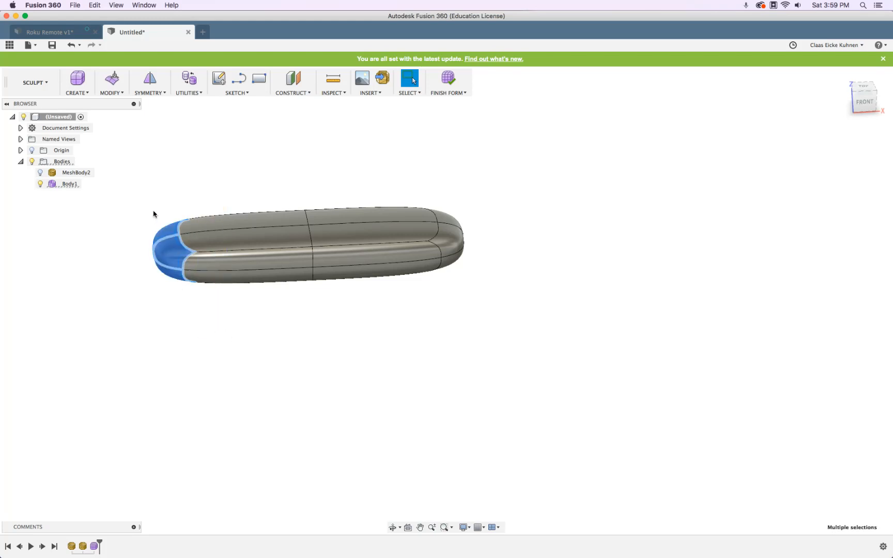
left_click(125, 168)
left_click_drag(119, 156, 331, 317)
mouse_move(317, 341)
middle_mouse_down("shift")
mouse_move(283, 284)
mouse_move(318, 313)
mouse_move(311, 323)
middle_mouse_up("shift")
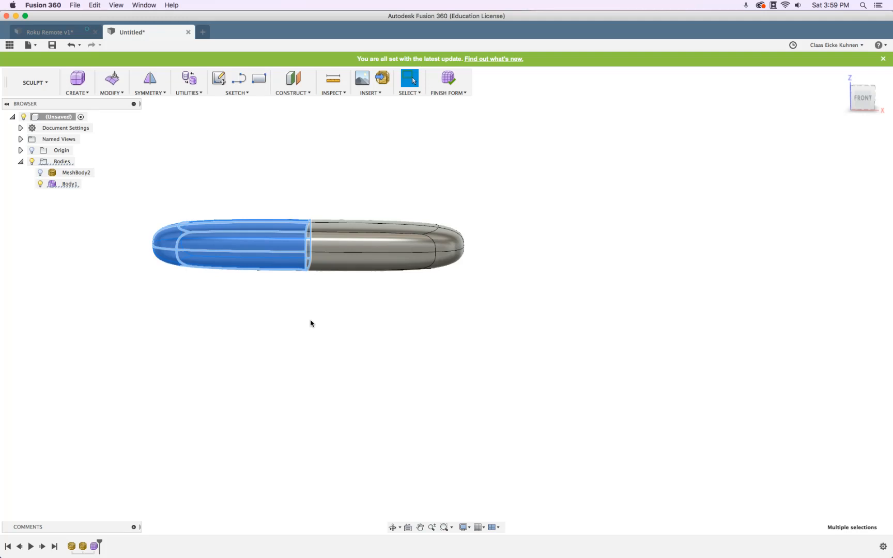
key("Delete")
Undo the deletion that removed the whole body, then reselect and delete only the left-end faces
key("super+z")
left_click_drag(136, 170, 205, 316)
middle_click_drag(157, 321, 198, 323, "shift")
key("Delete")
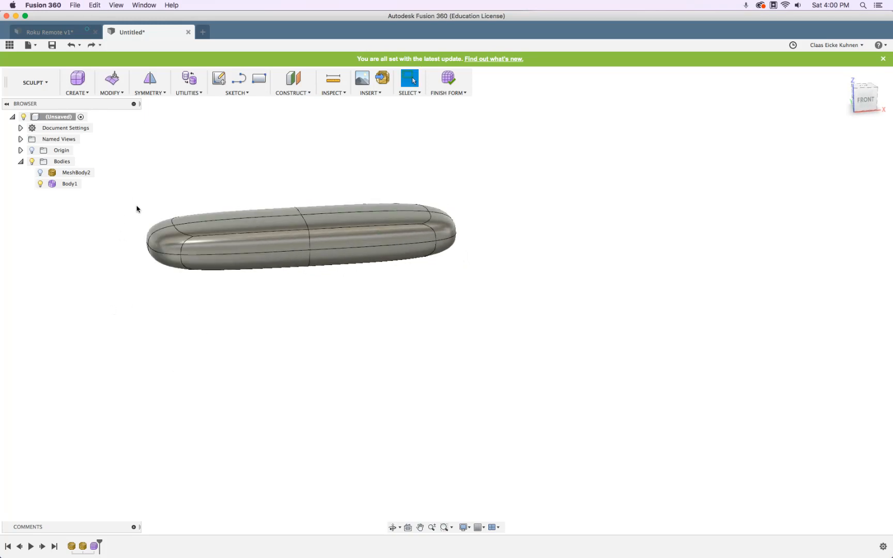
left_click_drag(112, 185, 203, 292)
middle_click_drag(203, 292, 184, 271, "shift")
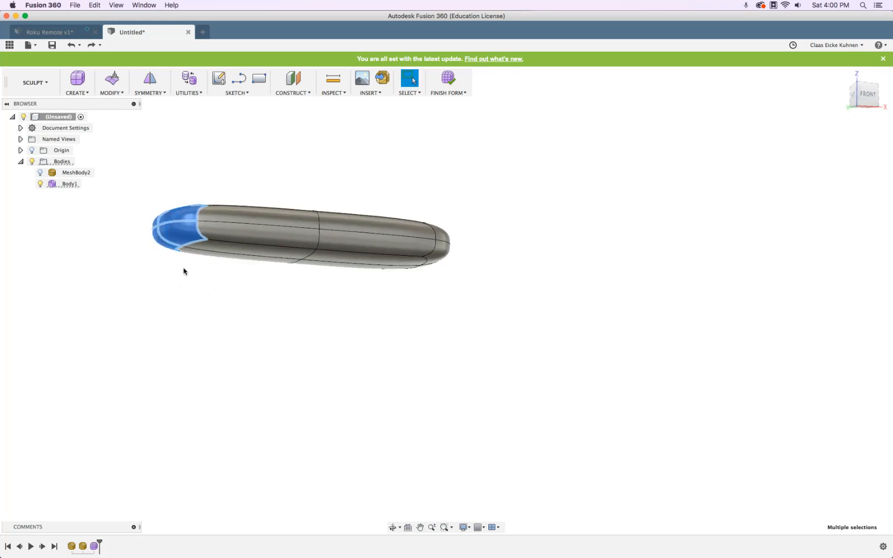
key("Delete")
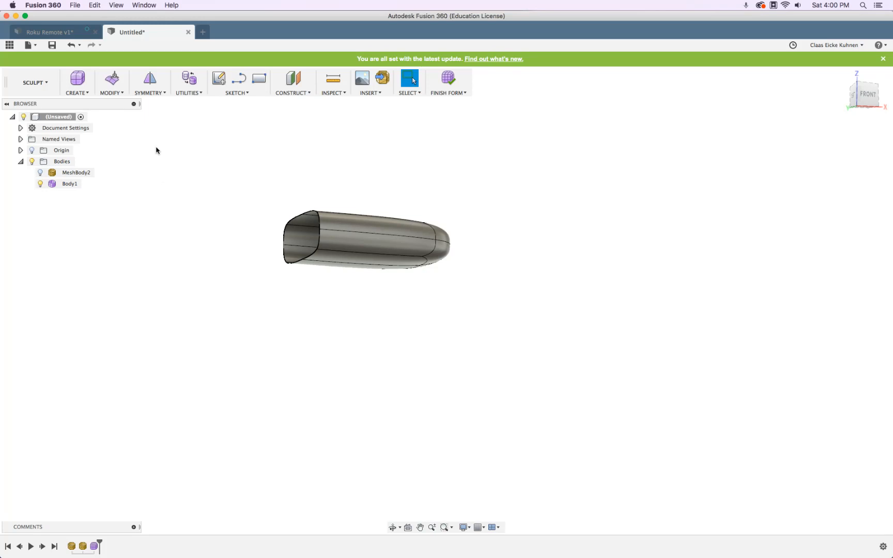
Mirror-duplicate Body1 about its open end face with Weld, making one closed form
left_click(157, 94)
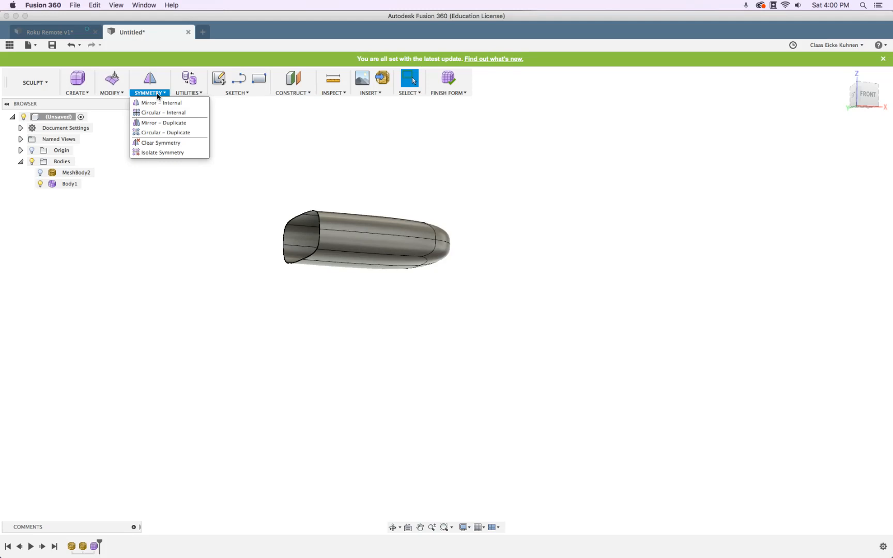
left_click(158, 126)
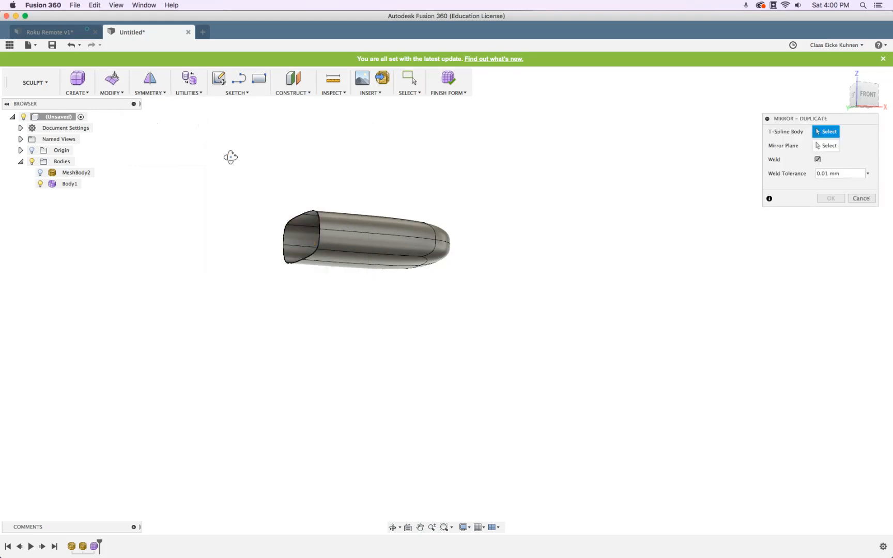
middle_click_drag(231, 155, 228, 194, "shift")
left_click(396, 240)
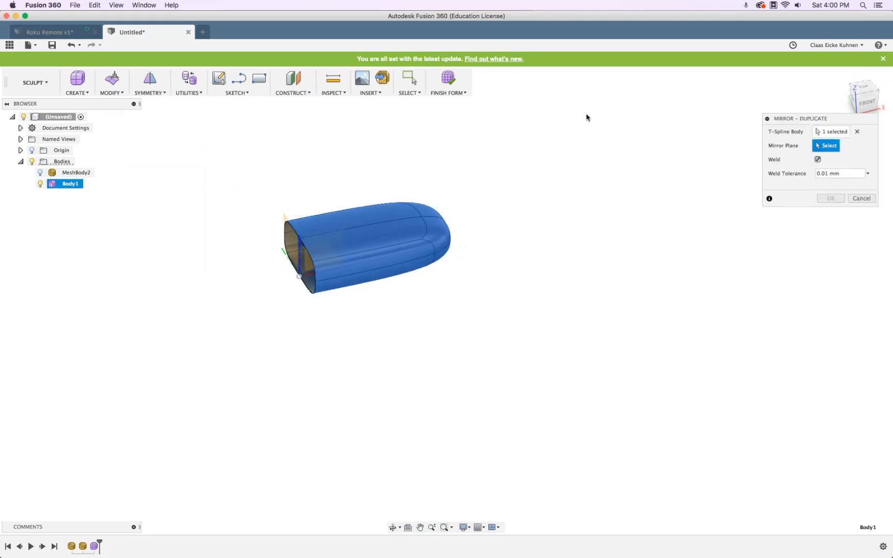
middle_click_drag(201, 181, 245, 222, "shift")
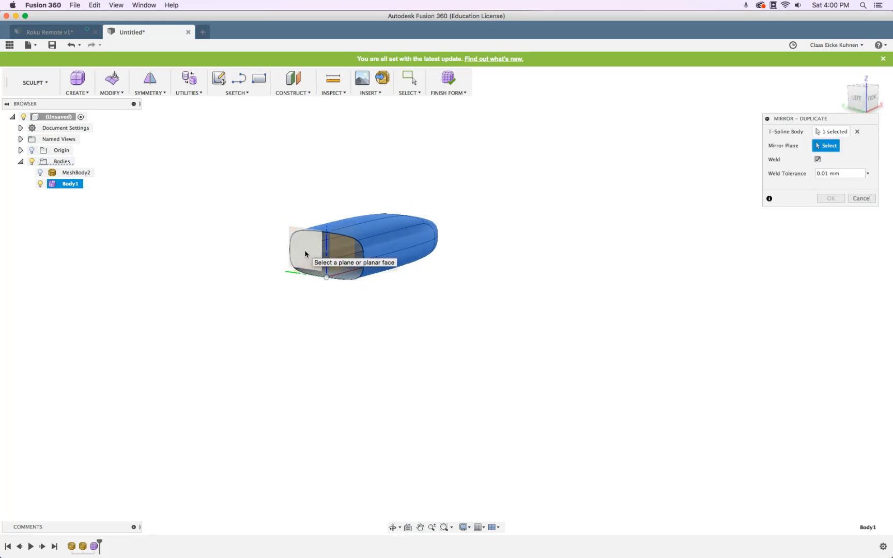
left_click(299, 253)
left_click_drag(476, 225, 443, 240, "shift")
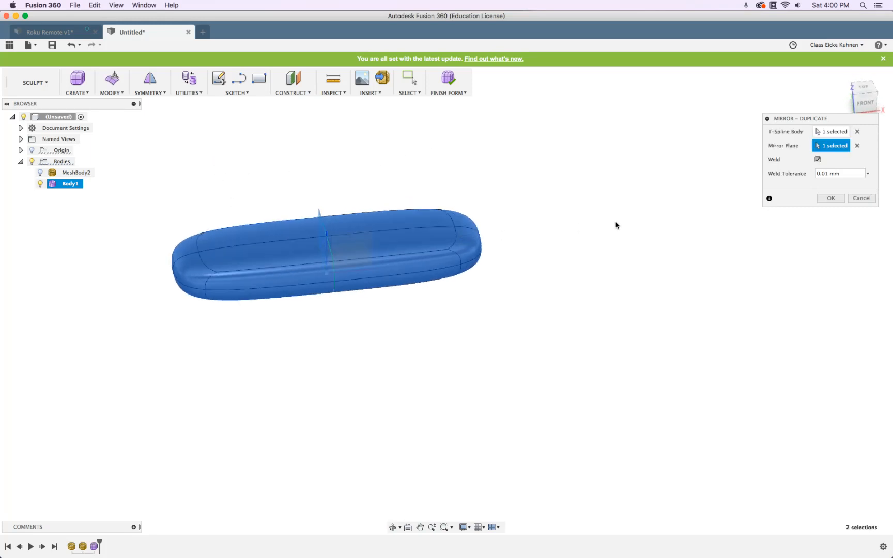
left_click(830, 198)
middle_click_drag(580, 251, 535, 241, "shift")
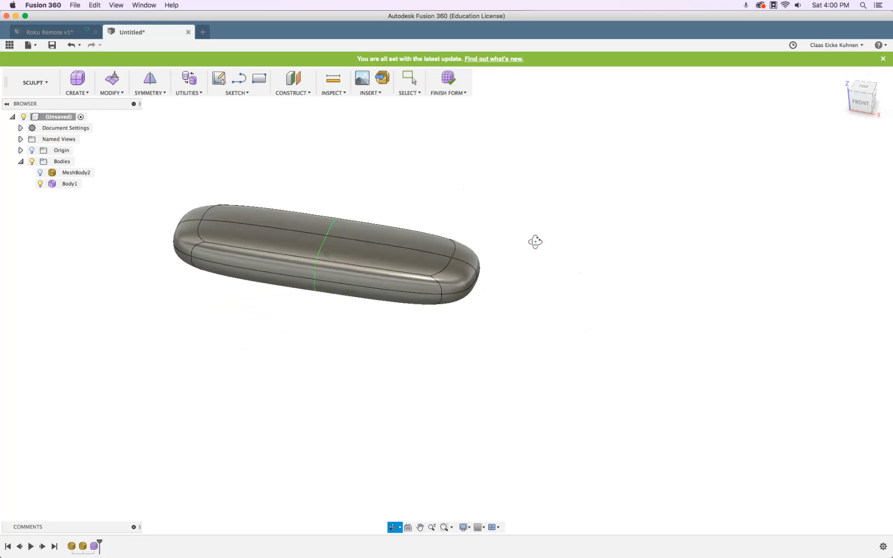
left_click(451, 259)
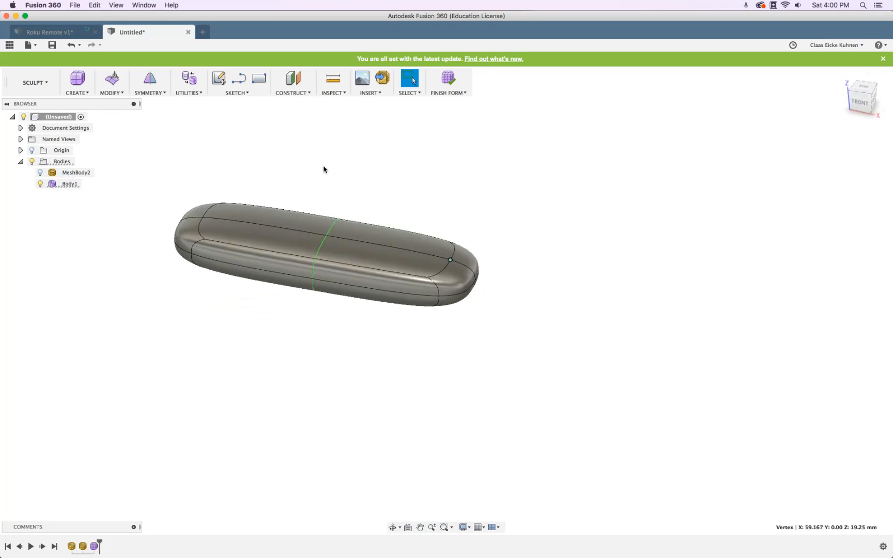
Try raising Body1's right-end vertex with Edit Form, then cancel to revert the shape
left_click(113, 80)
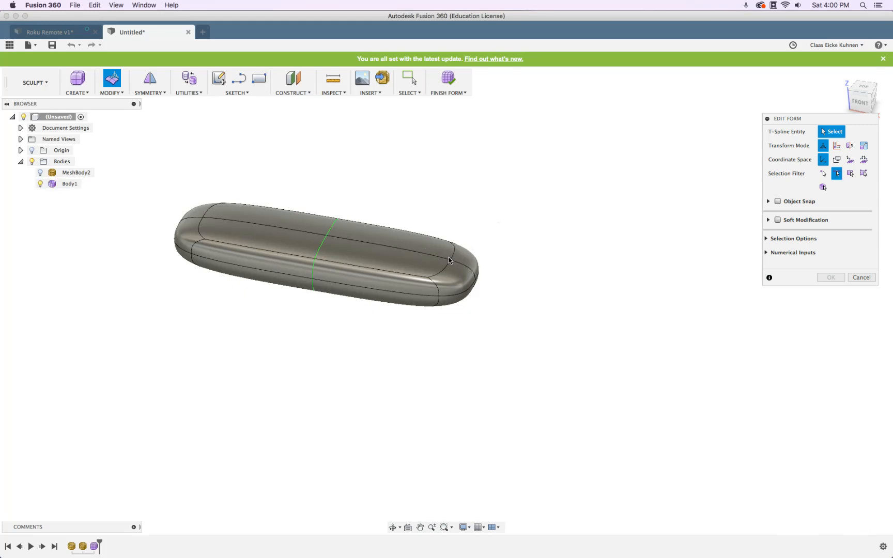
left_click(823, 173)
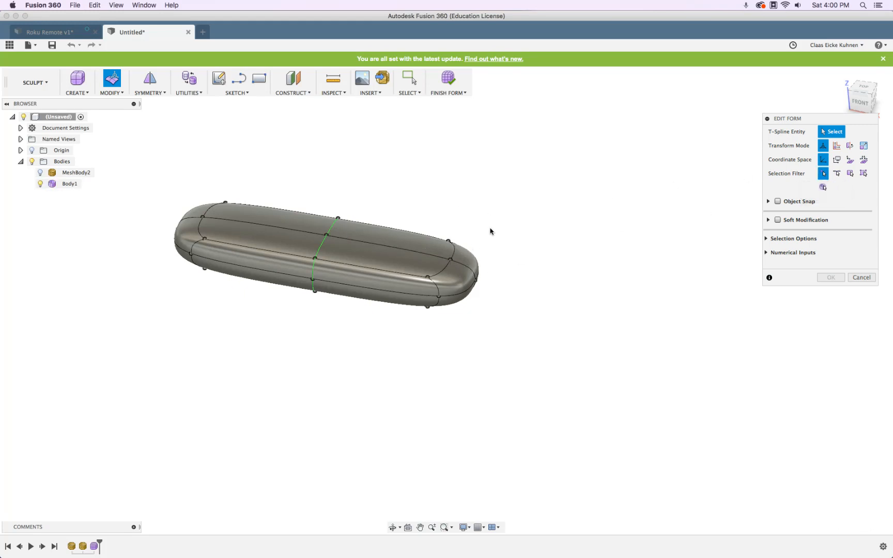
left_click(454, 263)
left_click_drag(451, 241, 459, 212)
left_click(873, 277)
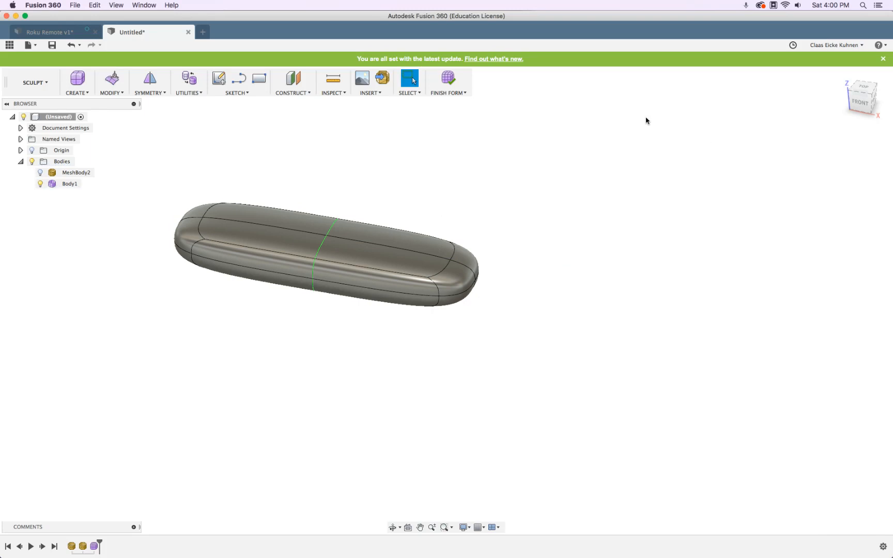
Toggle the scan mesh off and back on, then view the remote close up from the FRONT
left_click(40, 173)
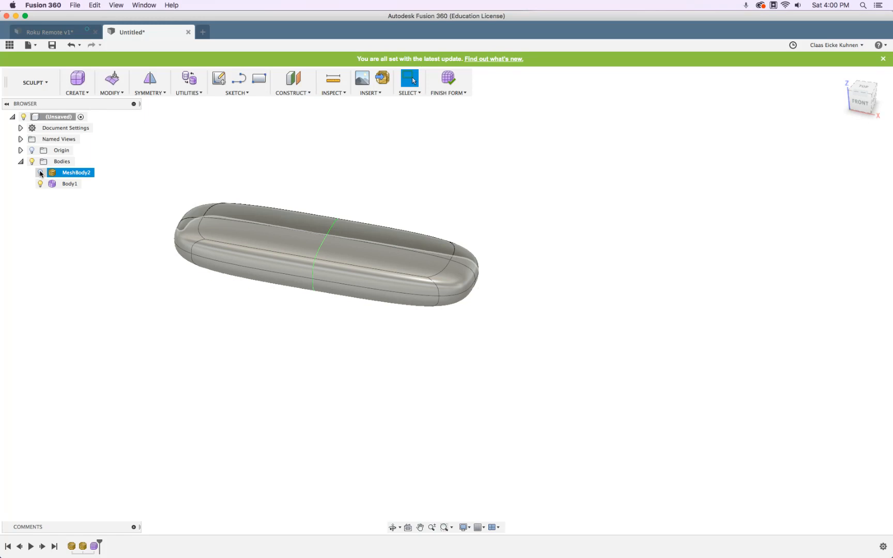
left_click(40, 173)
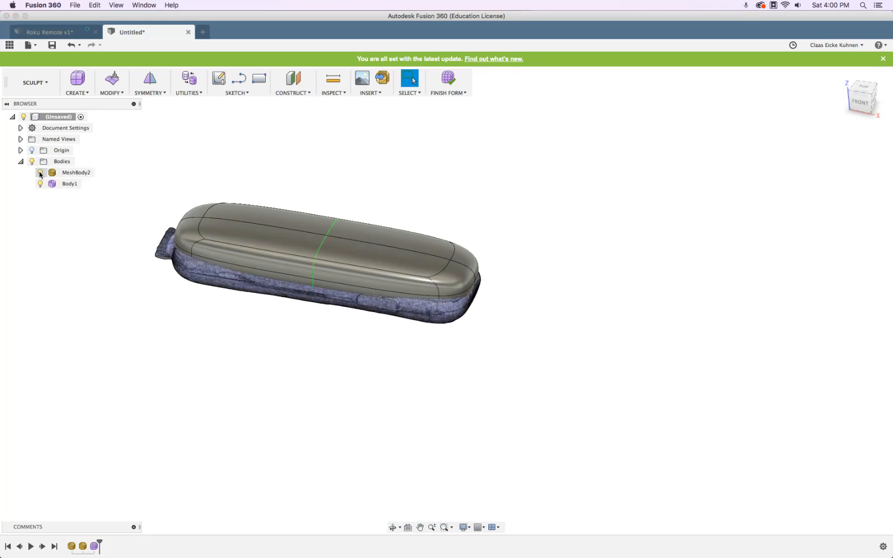
left_click(859, 107)
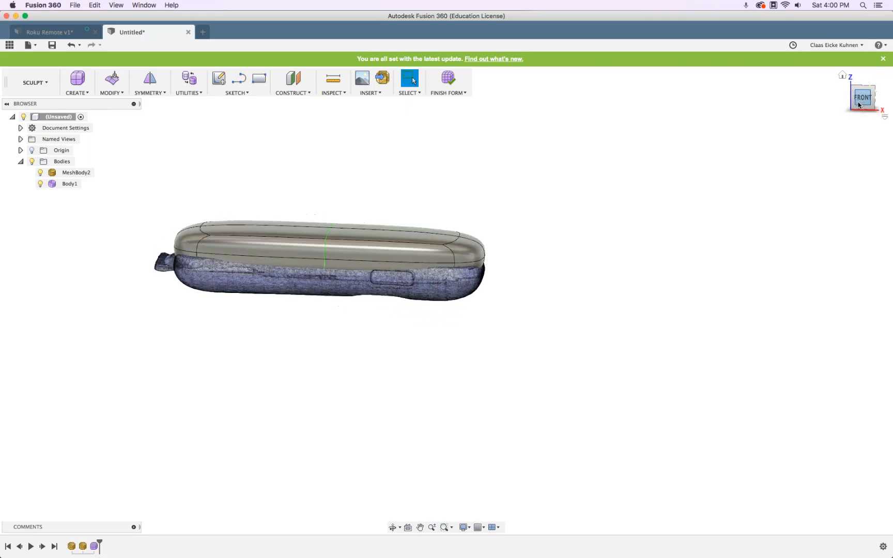
scroll(361, 216, "up", 5)
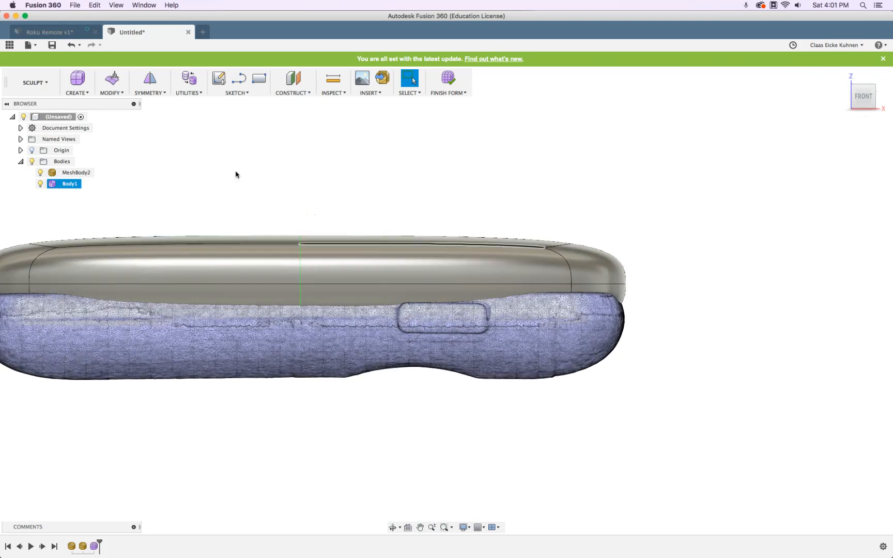
left_click(114, 80)
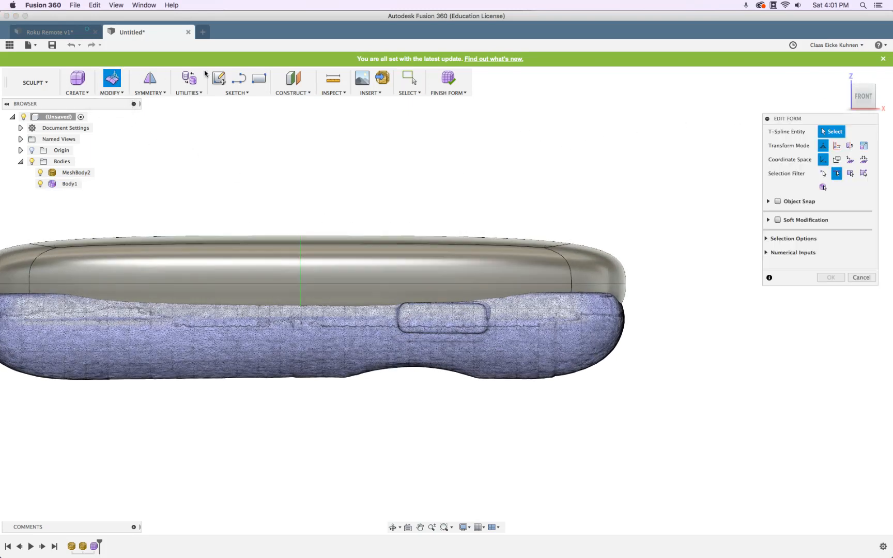
Select the upper loop of 24 faces and drag it down about 6 mm (-5.986 mm)
left_click(850, 175)
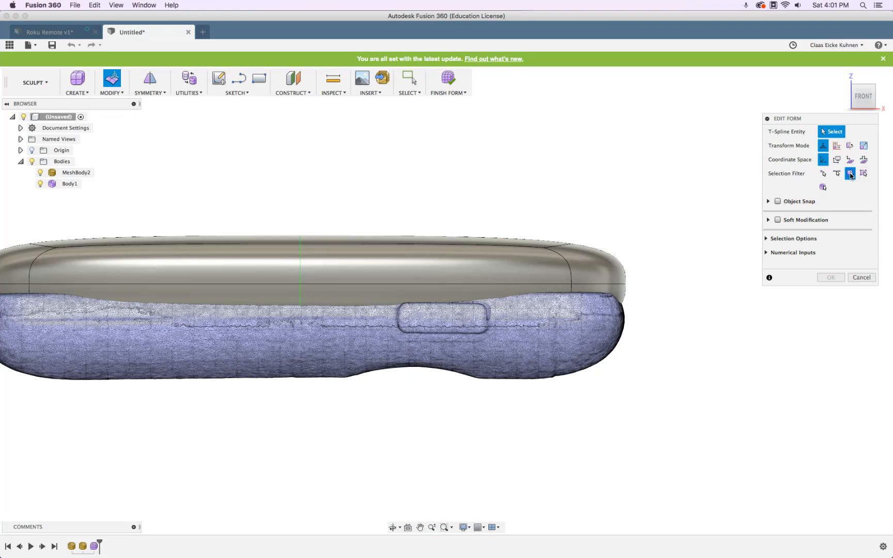
left_click(376, 263)
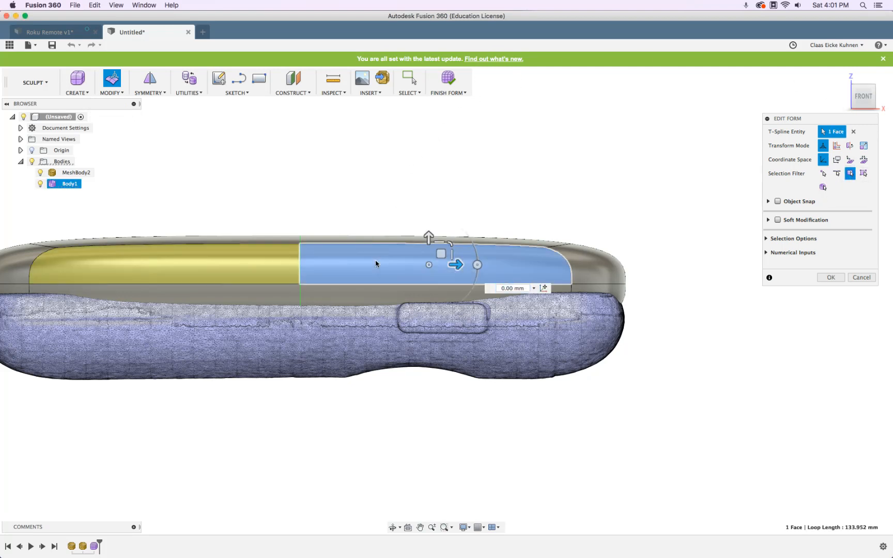
double_click(376, 264)
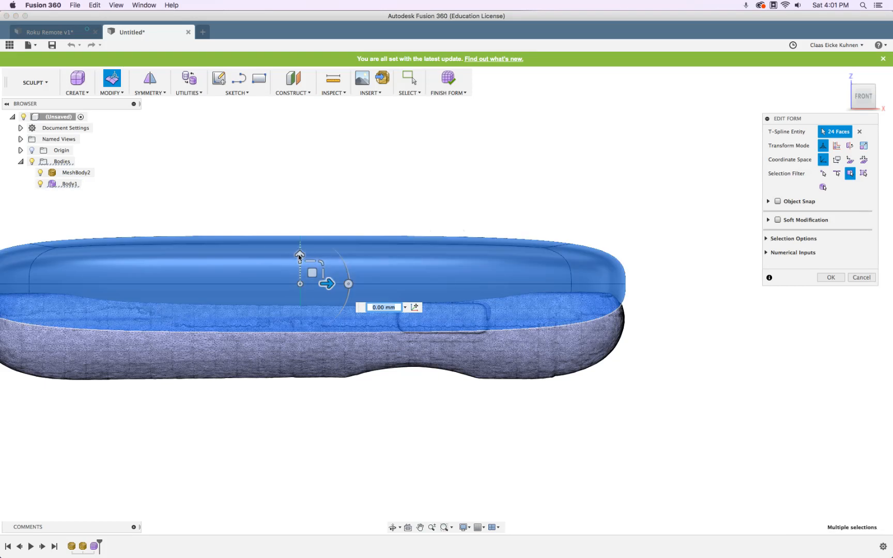
left_click_drag(299, 258, 300, 299)
middle_click_drag(538, 233, 556, 228, "shift")
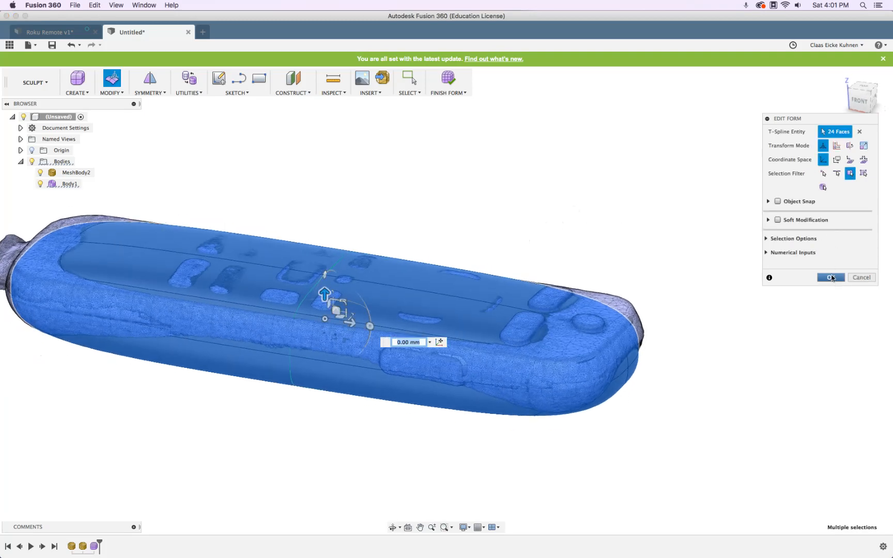
left_click(830, 277)
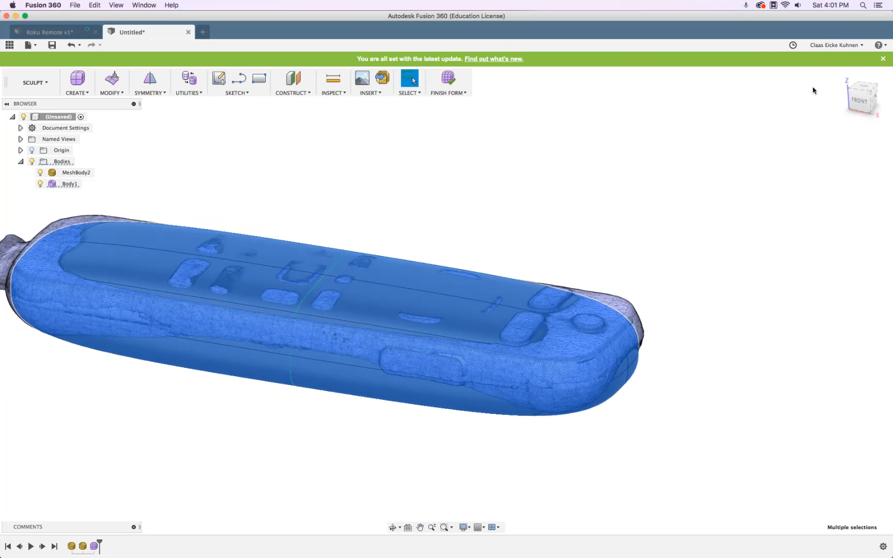
left_click(866, 89)
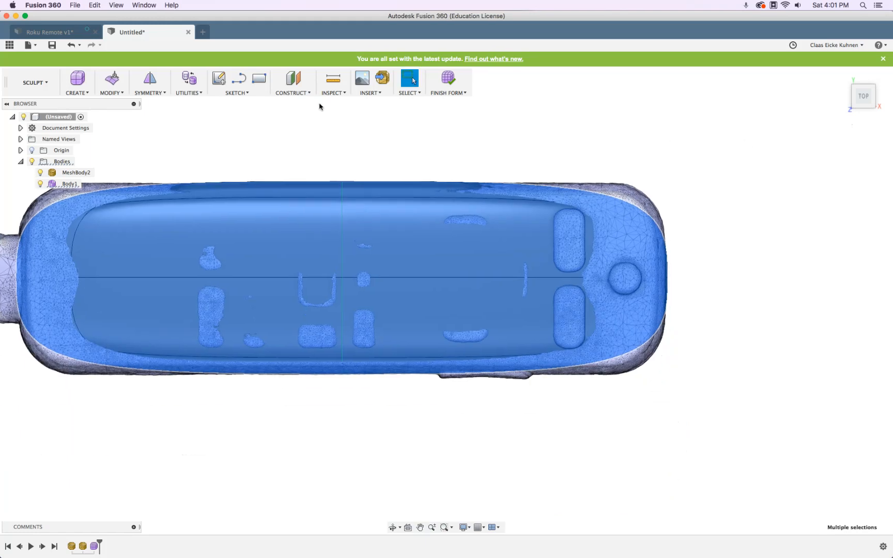
Compare Body1 against the scan by toggling visibility bulbs, leaving MeshBody2 hidden
left_click(40, 172)
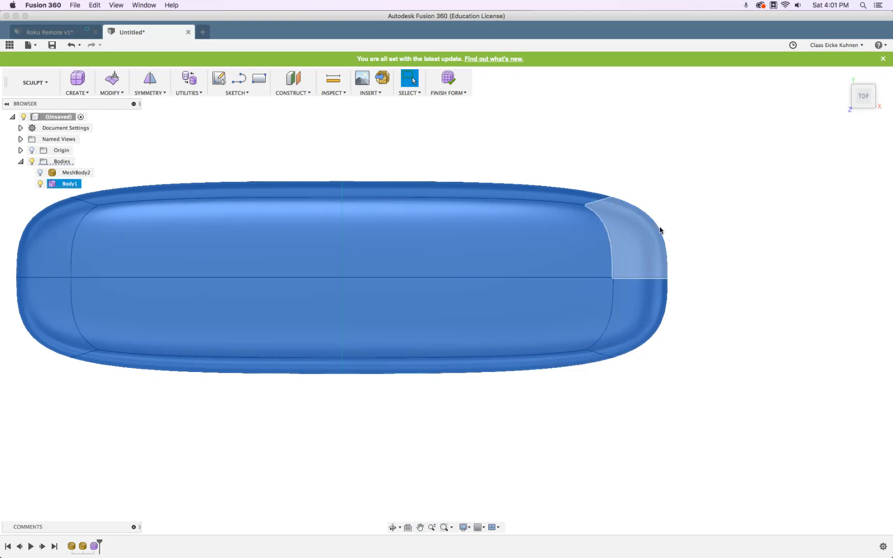
left_click(40, 173)
left_click(40, 173)
left_click(40, 184)
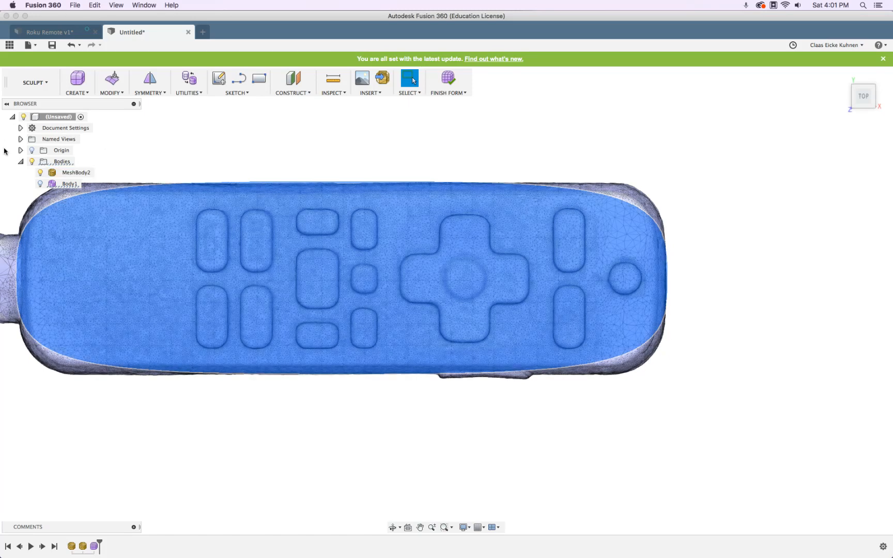
left_click(40, 172)
left_click(41, 184)
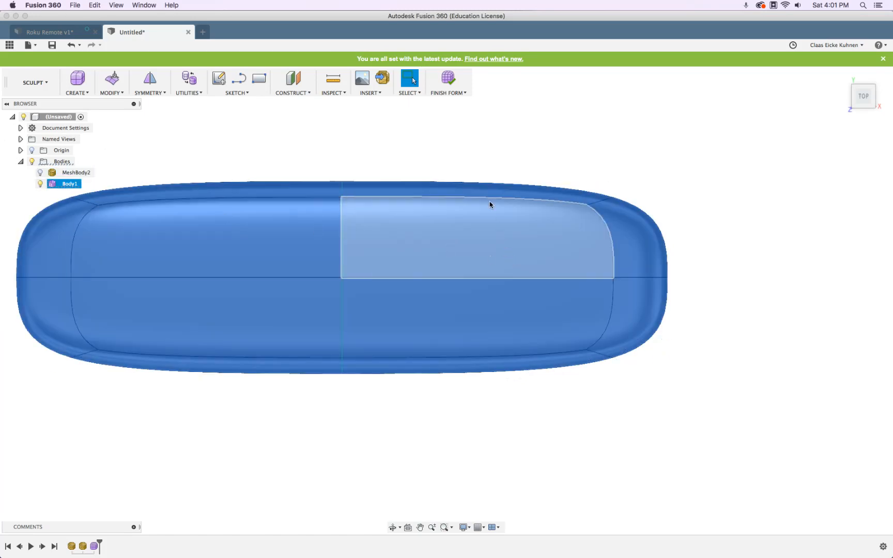
left_click(487, 190)
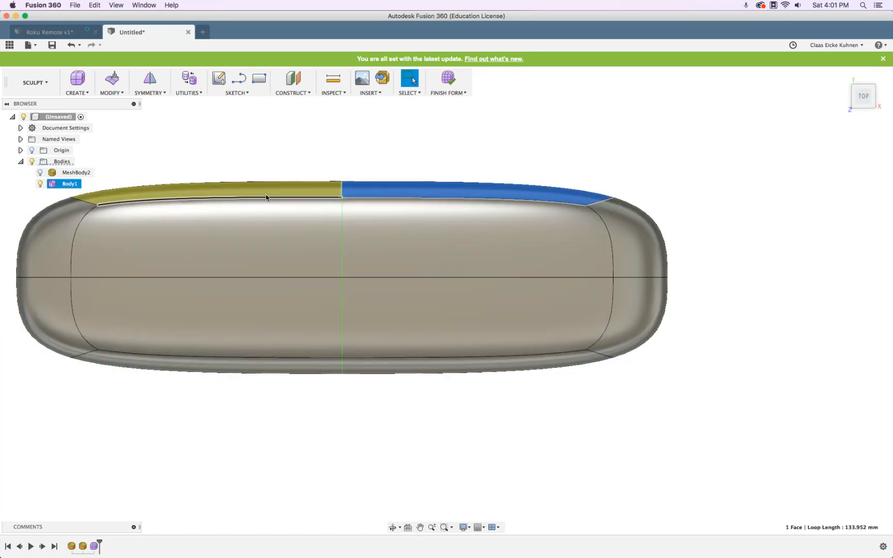
left_click(375, 125)
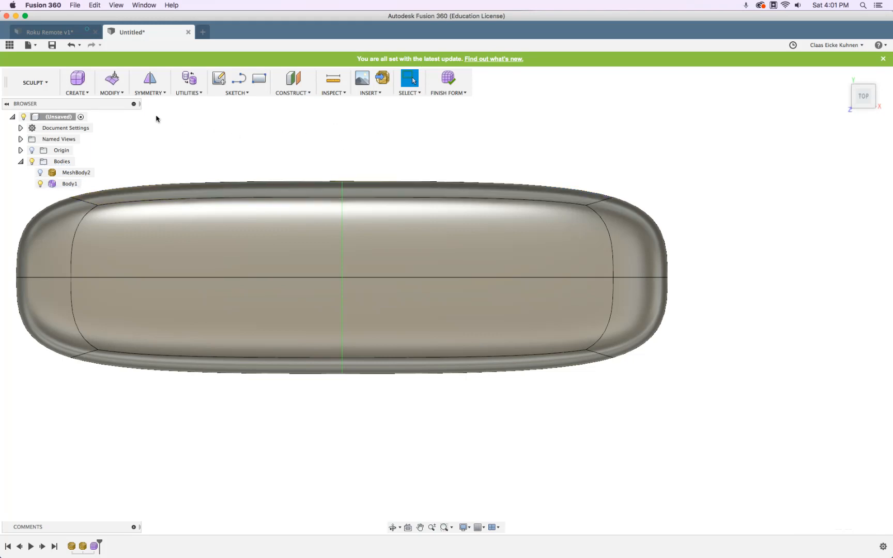
left_click(117, 93)
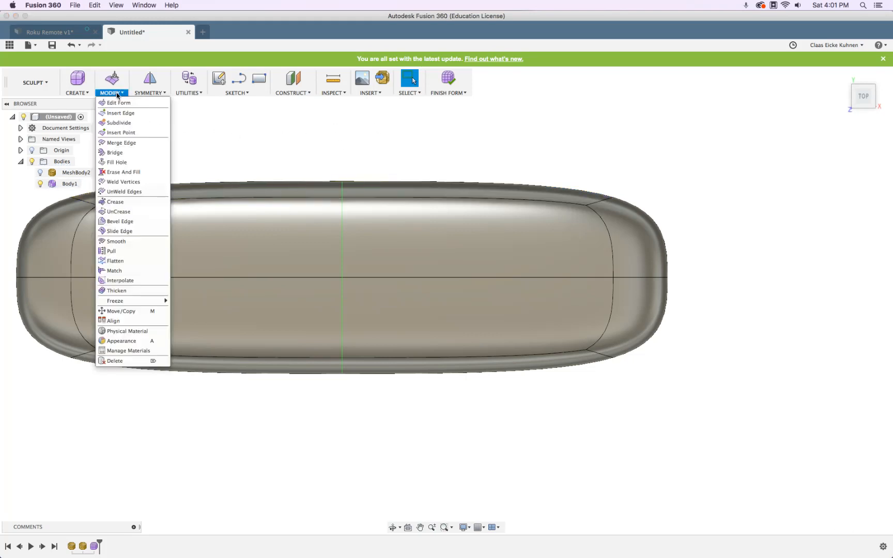
Insert edge loops off the centre loop at an Insert Location of -0.52
left_click(118, 113)
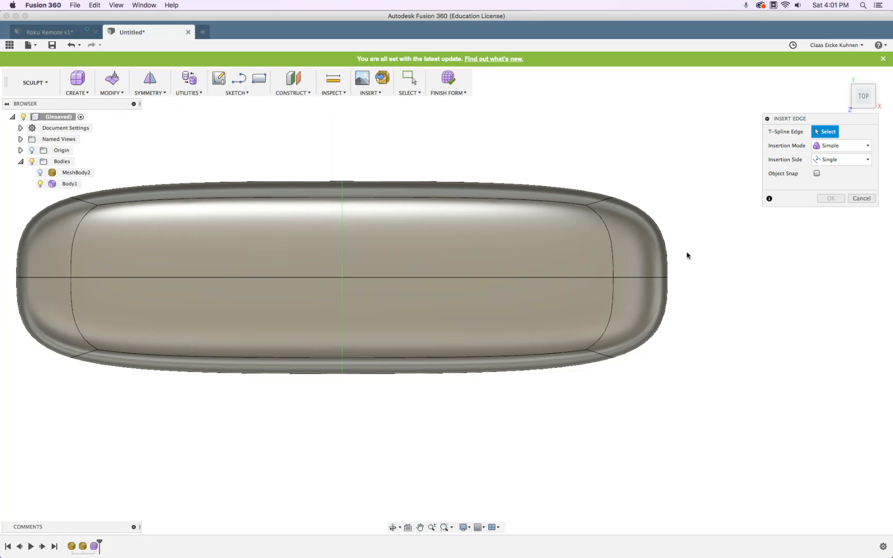
double_click(341, 238)
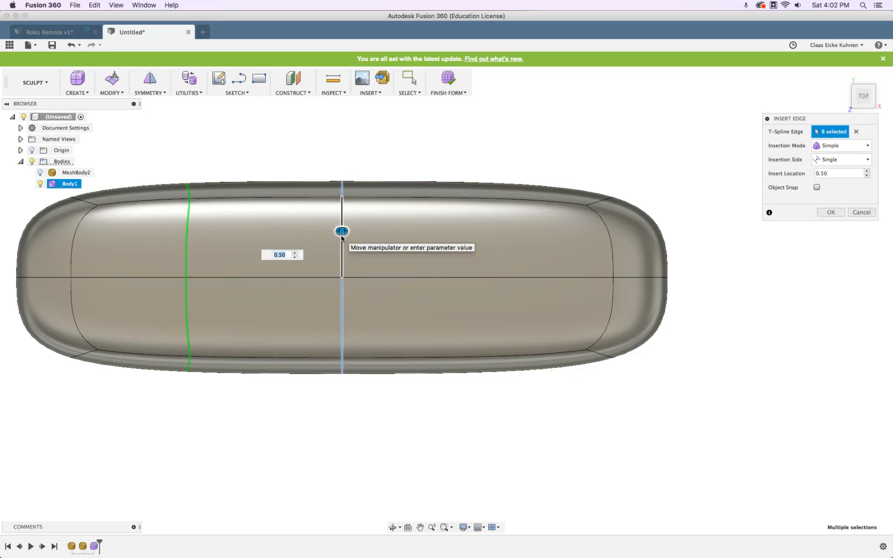
left_click_drag(342, 233, 485, 241)
left_click_drag(292, 258, 600, 259)
middle_click_drag(624, 406, 648, 357, "shift")
left_click_drag(325, 220, 350, 246)
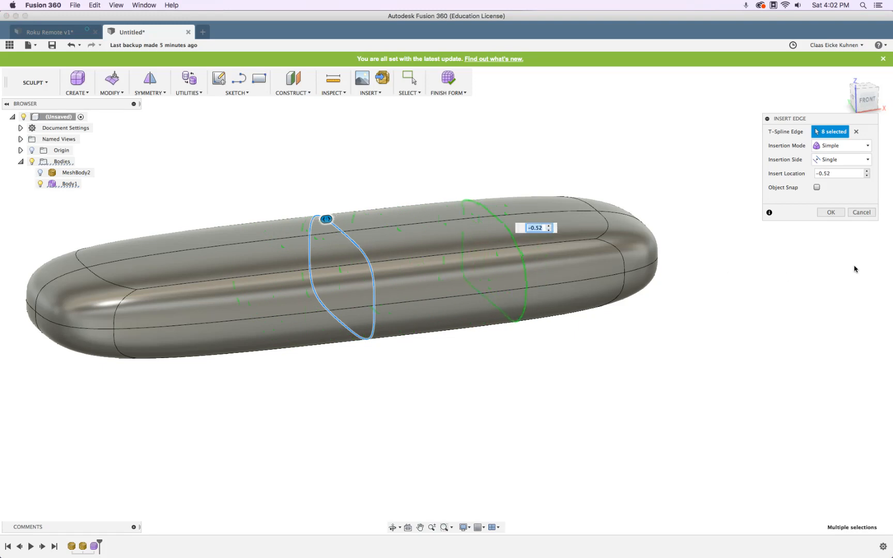
left_click(840, 215)
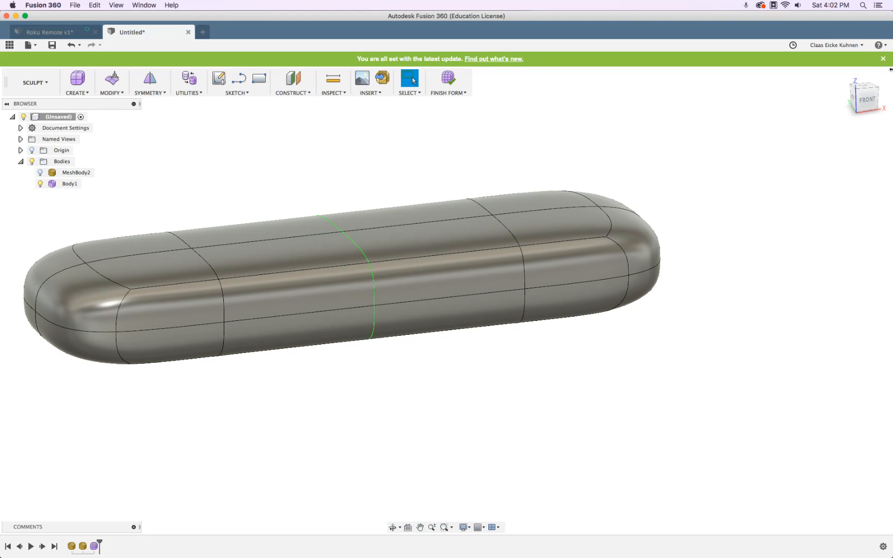
From the top view, undo and redo the edge loop insertion to compare the result
left_click(862, 86)
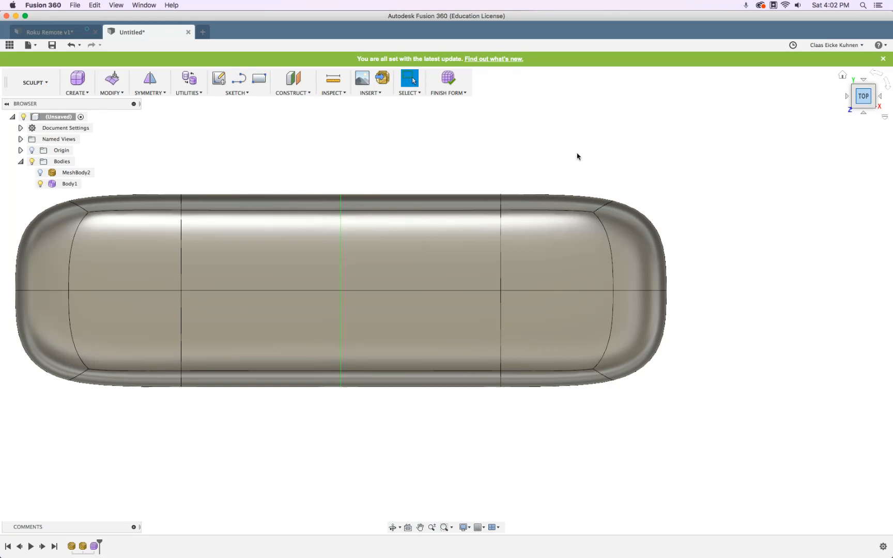
key("super+z")
key("super+shift+z")
key("super+z")
key("super+shift+z")
key("super+z")
key("super+shift+z")
Toggle the scanned mesh on and off repeatedly to compare it with the body
left_click(41, 173)
left_click(41, 173)
left_click(41, 173)
left_click(40, 173)
left_click(41, 173)
left_click(41, 173)
left_click(40, 173)
left_click(41, 173)
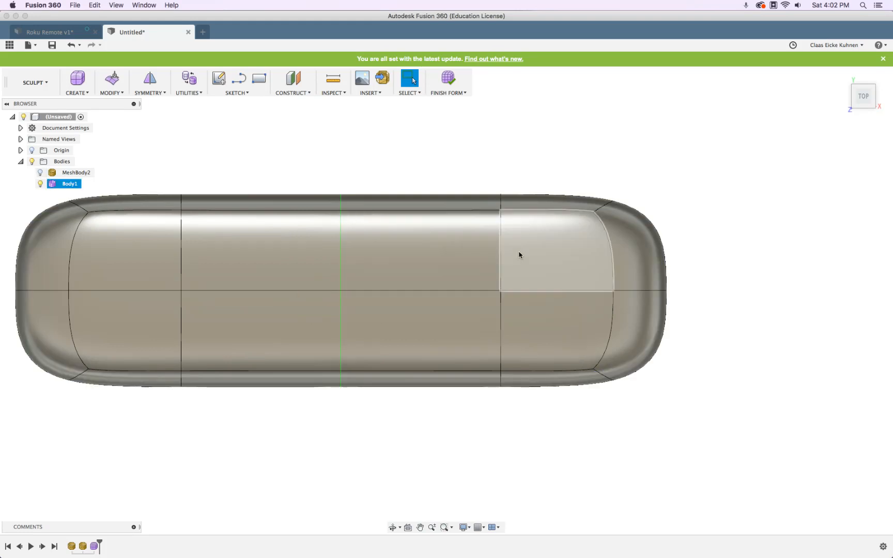
With the Edge filter, slide the edge loop about 13 mm outward against the scan, then hide Body1
left_click(110, 80)
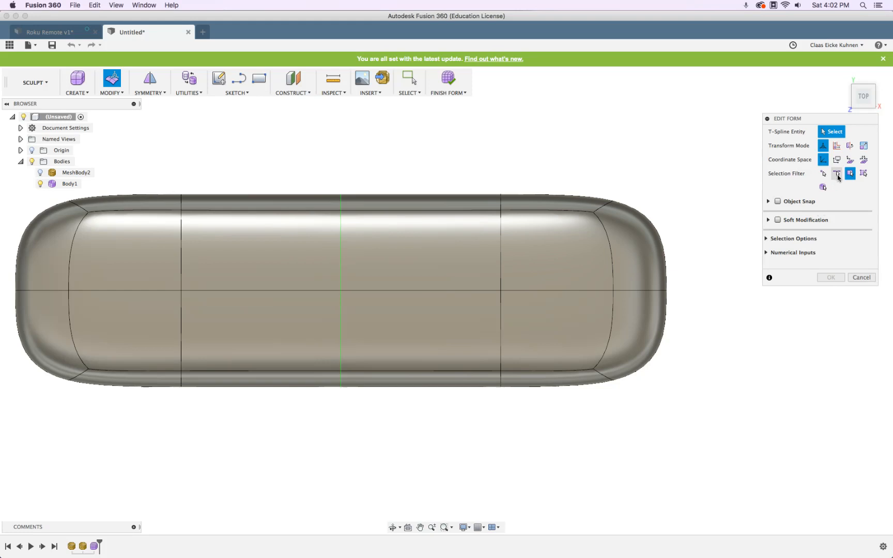
left_click(837, 174)
double_click(500, 241)
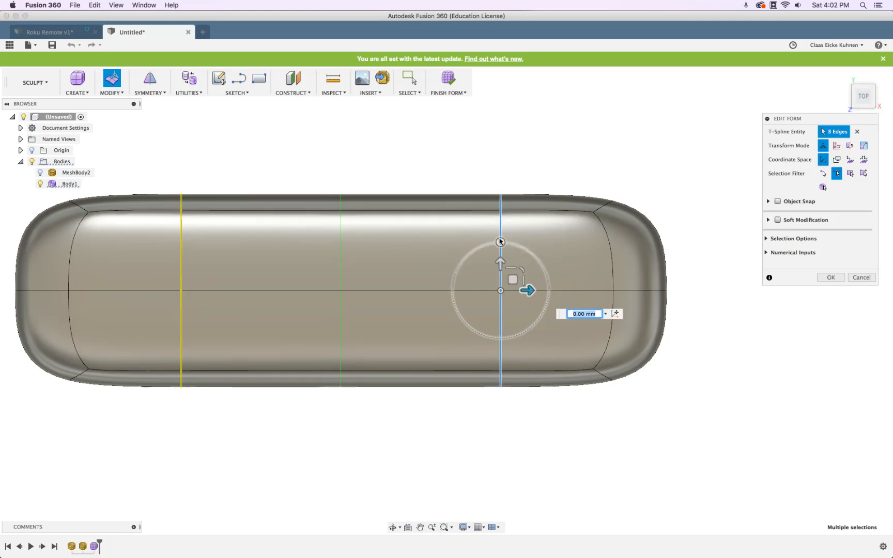
left_click_drag(529, 292, 565, 292)
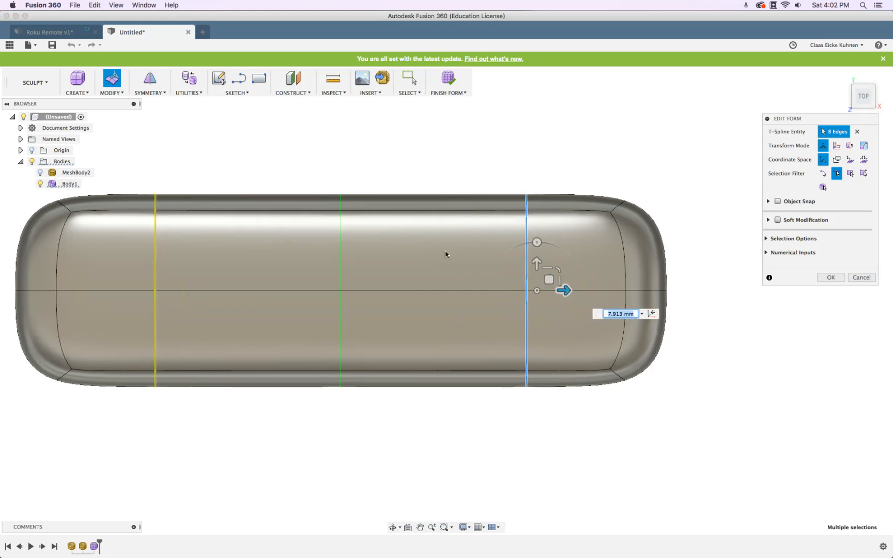
left_click(41, 172)
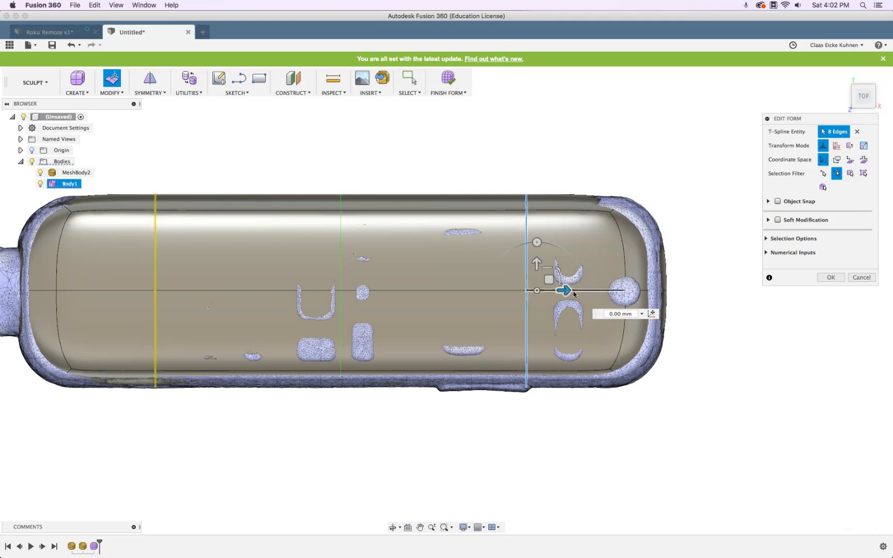
left_click_drag(566, 291, 589, 290)
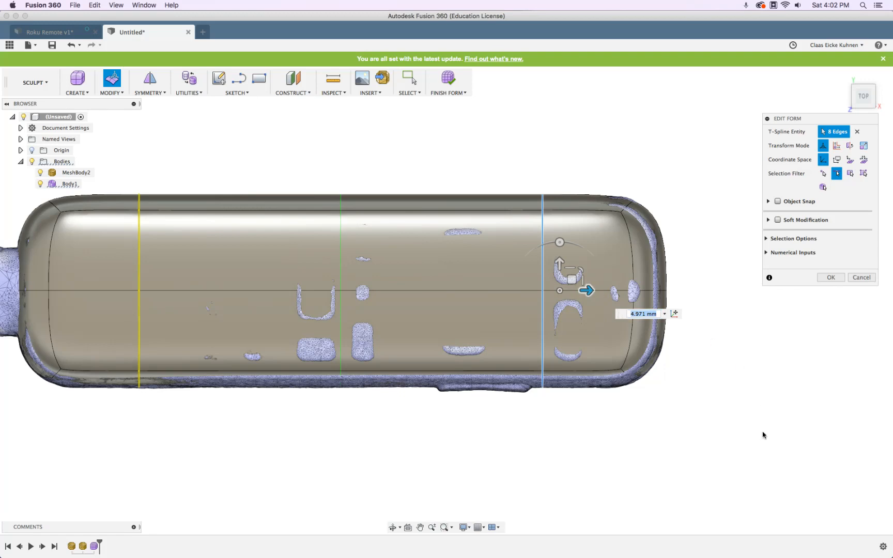
middle_click_drag(768, 416, 769, 361, "shift")
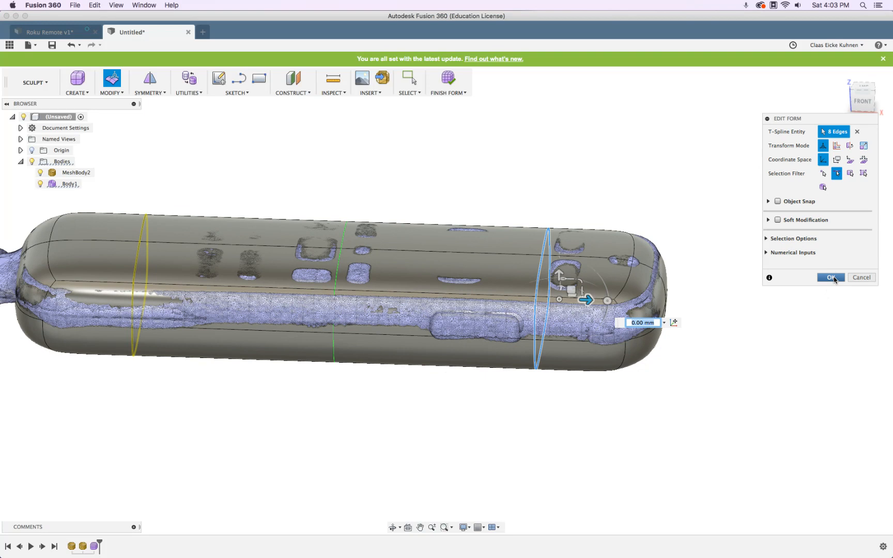
left_click(831, 278)
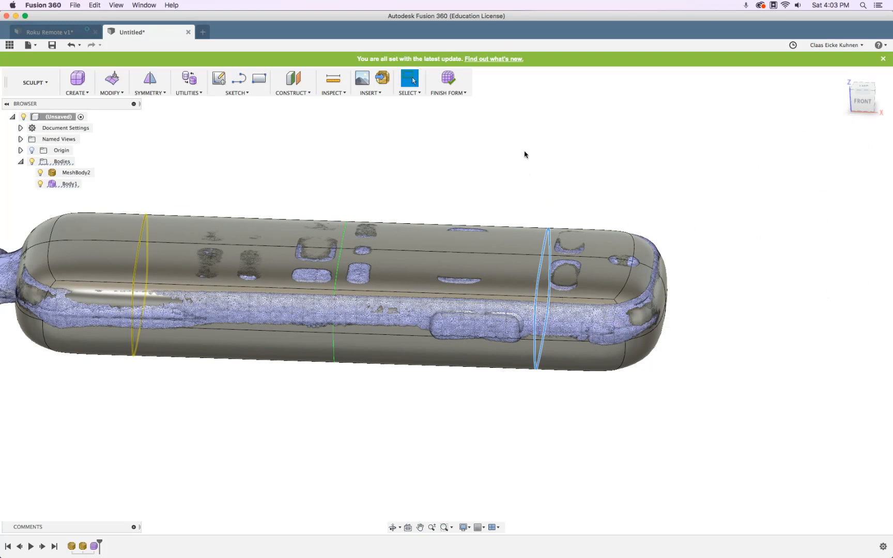
left_click(39, 184)
middle_click_drag(433, 309, 414, 266, "shift")
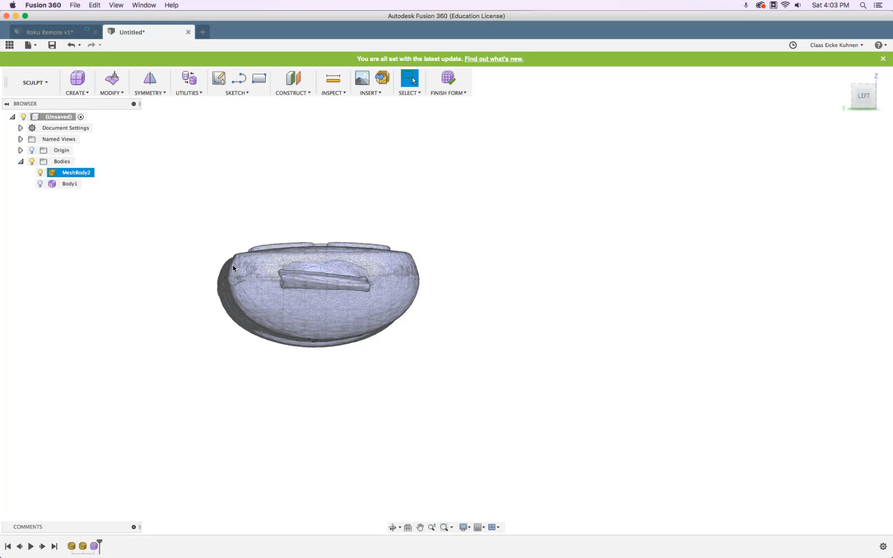
middle_click_drag(408, 253, 478, 255, "shift")
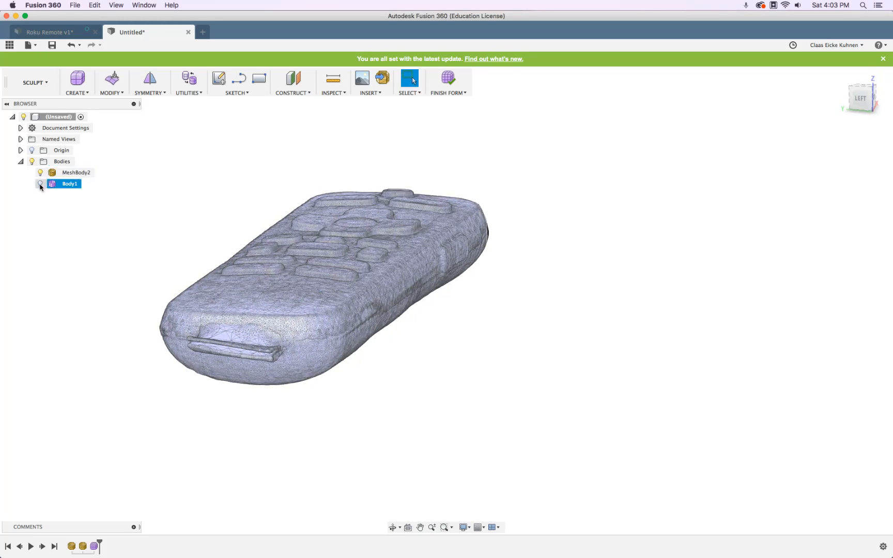
left_click(40, 183)
middle_click_drag(424, 157, 372, 150, "shift")
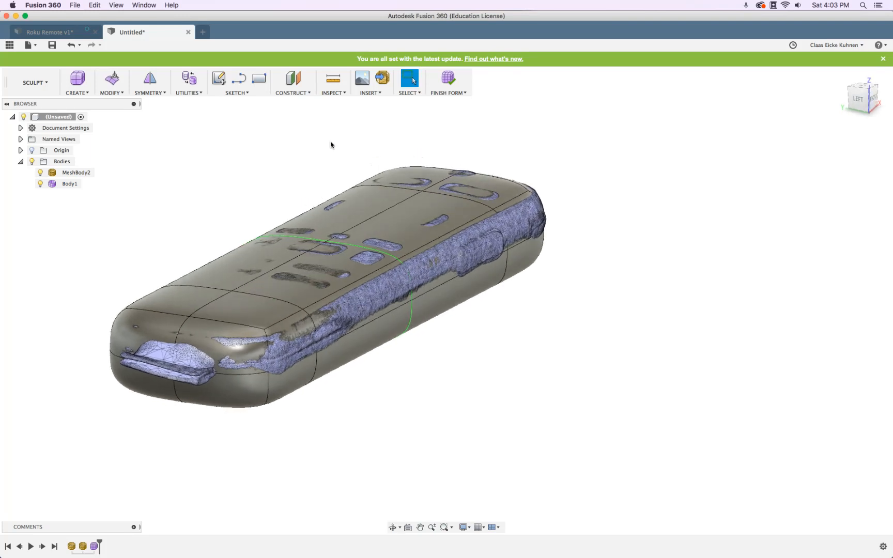
left_click(120, 95)
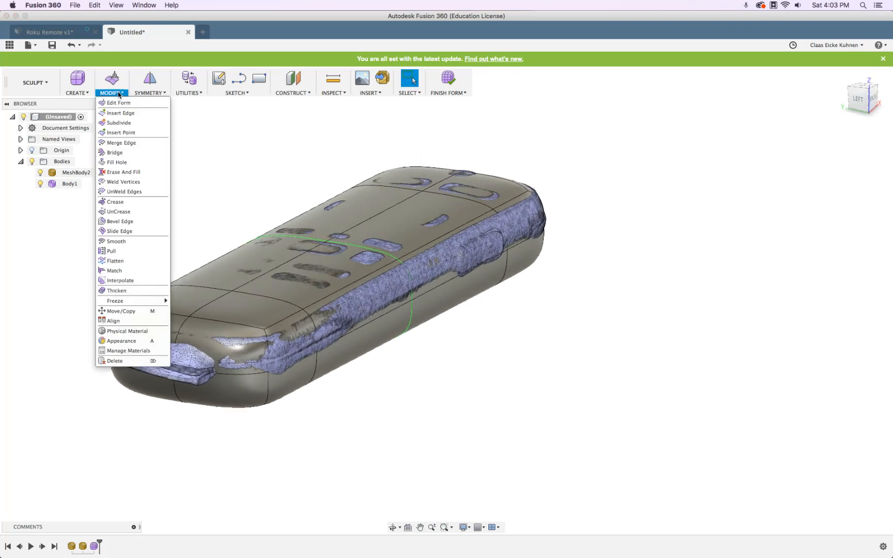
Crease the front rounded edges and the long top side edges of the T-spline body
left_click(117, 207)
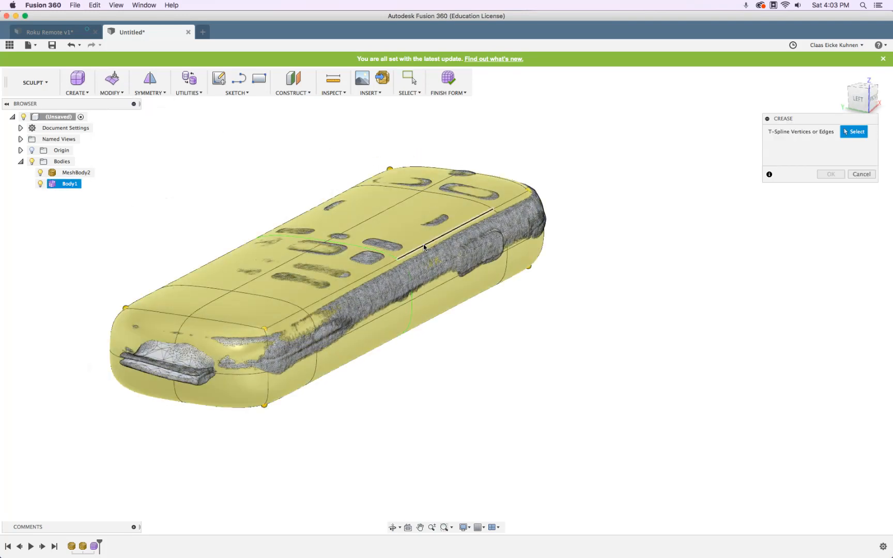
left_click(423, 245)
left_click(509, 202)
middle_click_drag(657, 201, 509, 208, "shift")
left_click(116, 364)
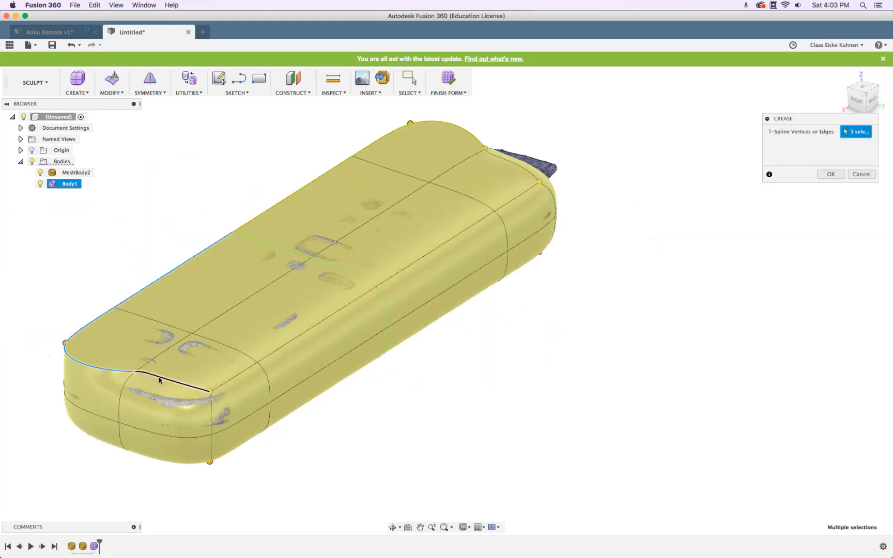
left_click(155, 373)
left_click(241, 374)
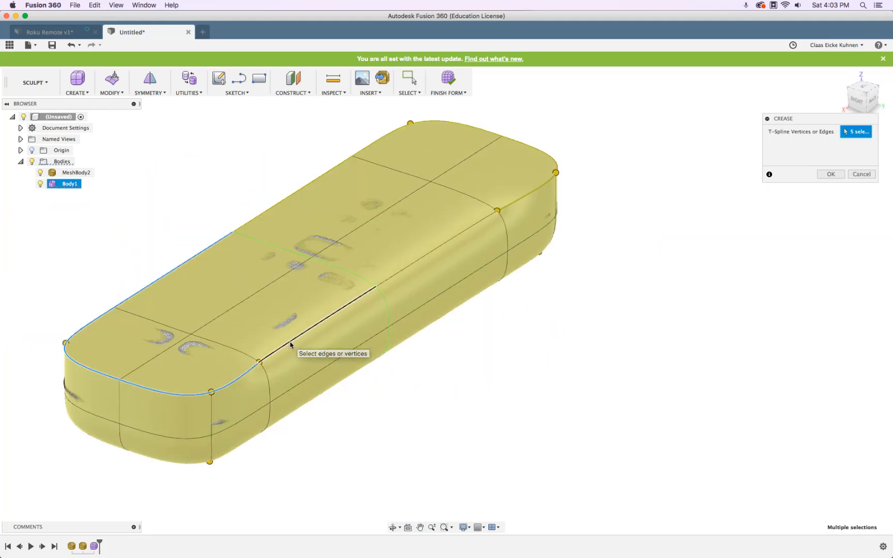
left_click(292, 343)
left_click(824, 174)
Toggle the scanned mesh off and on to inspect the creased rim from the side
middle_click_drag(676, 295, 748, 313, "shift")
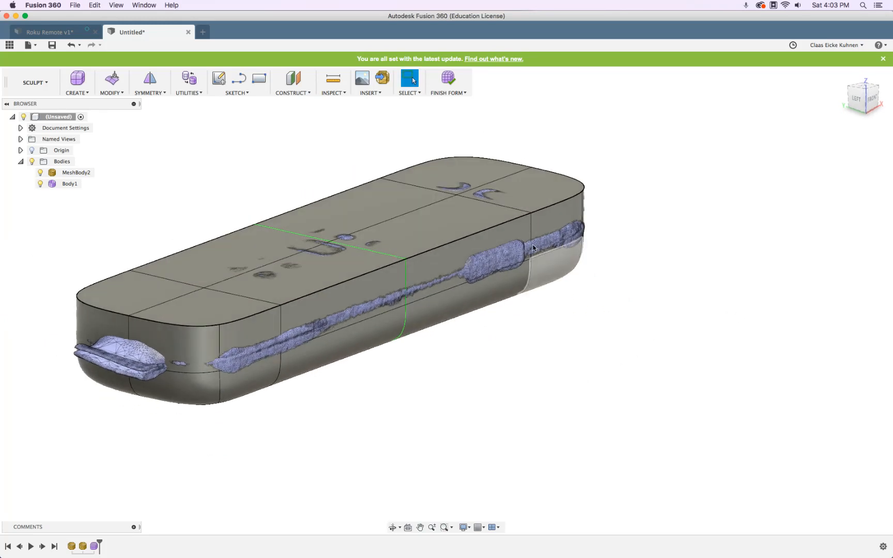
left_click(40, 175)
left_click(40, 175)
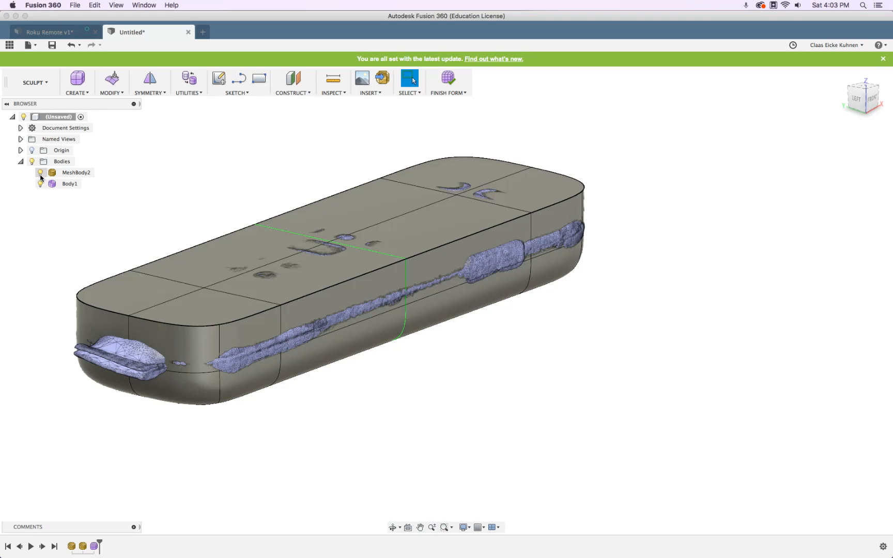
left_click(112, 79)
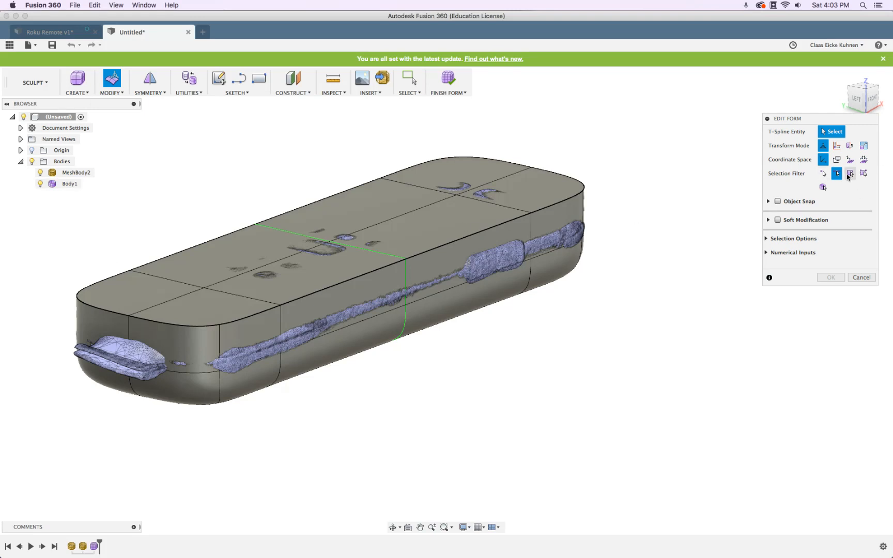
Select the six top rim edges of the T-spline body
left_click(522, 216)
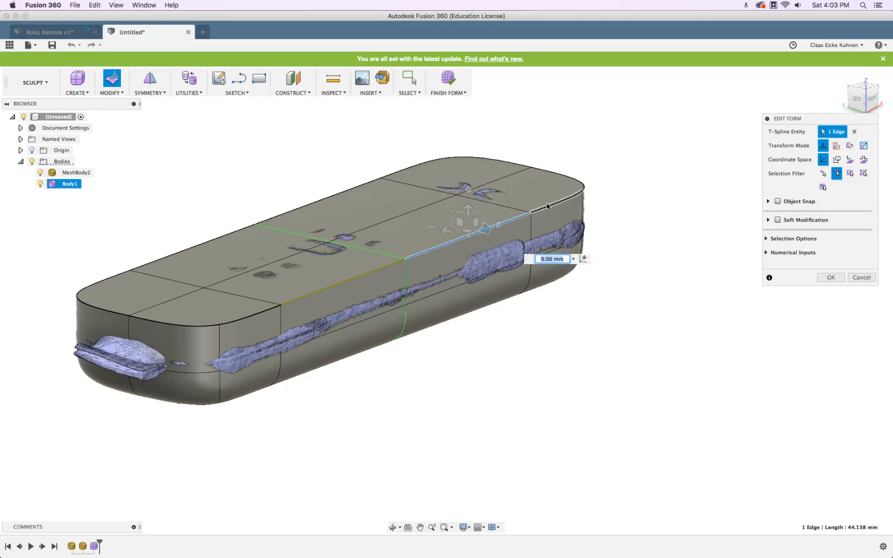
left_click(546, 207, "shift")
left_click(344, 191, "shift")
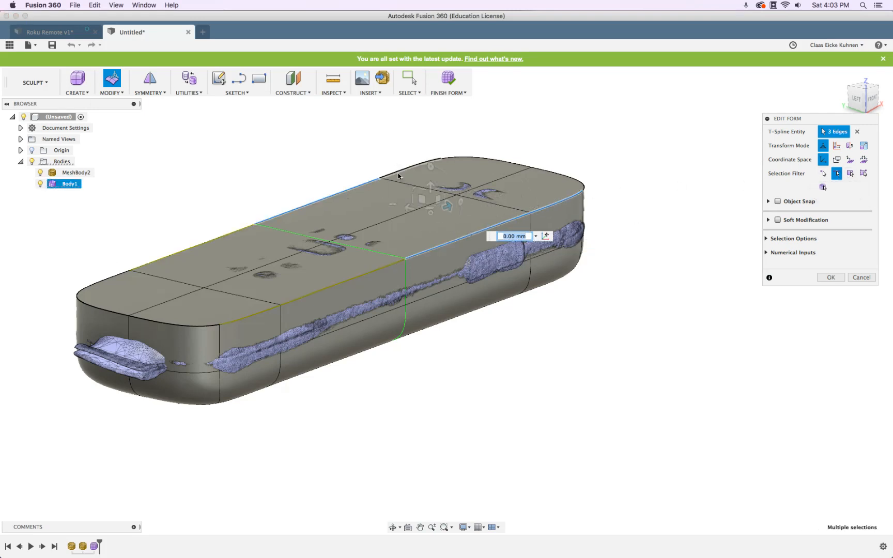
left_click(399, 177, "shift")
middle_click_drag(281, 202, 303, 198, "shift")
left_click(451, 169, "shift")
left_click(365, 165, "shift")
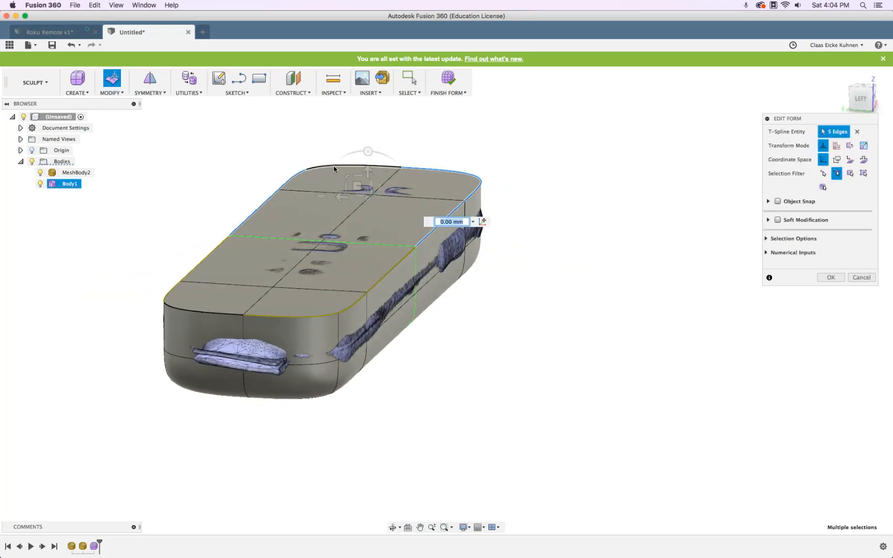
middle_click_drag(494, 216, 474, 214, "shift")
Lower the selected top rim until the mesh buttons show, checking from the front view
left_click_drag(472, 187, 476, 202)
left_click(871, 97)
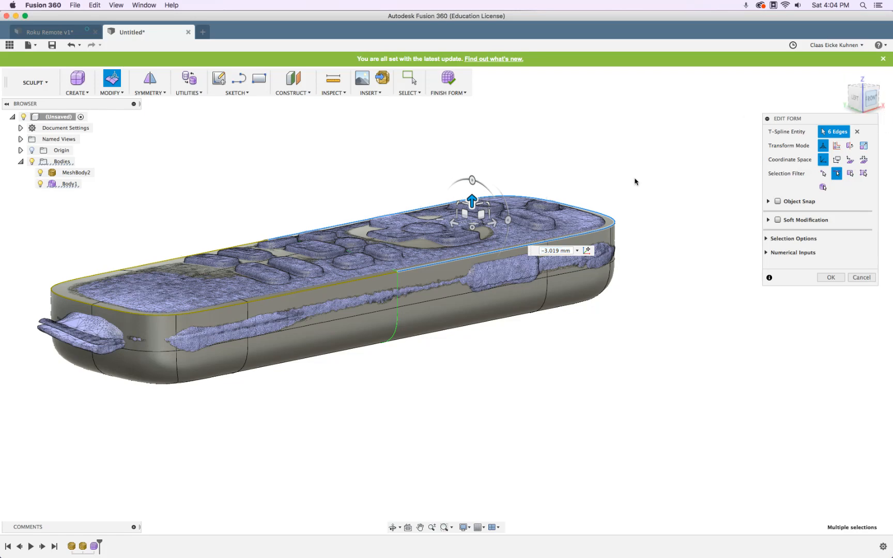
scroll(515, 230, "up", 5)
middle_click_drag(649, 231, 395, 189)
scroll(395, 191, "up", 4)
left_click_drag(296, 251, 295, 239)
scroll(295, 239, "down", 6)
middle_click_drag(274, 222, 326, 229, "shift")
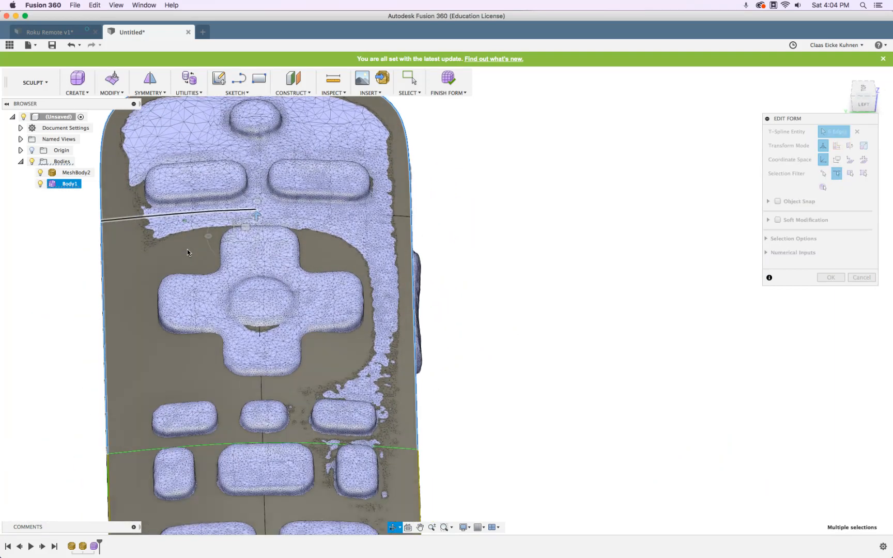
middle_click_drag(202, 253, 450, 266, "shift")
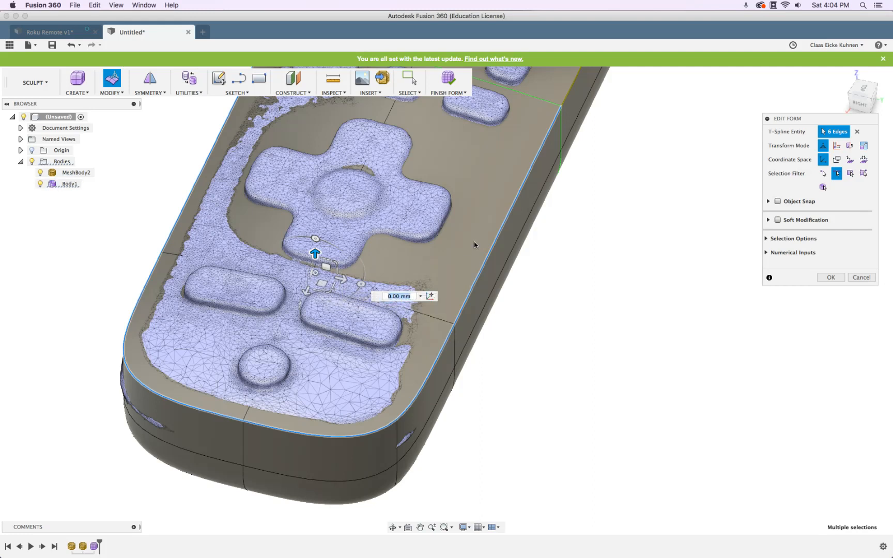
Scale the top rim to about 0.884, raise it about 0.191 mm, then clear the selection
left_click_drag(335, 285, 334, 286)
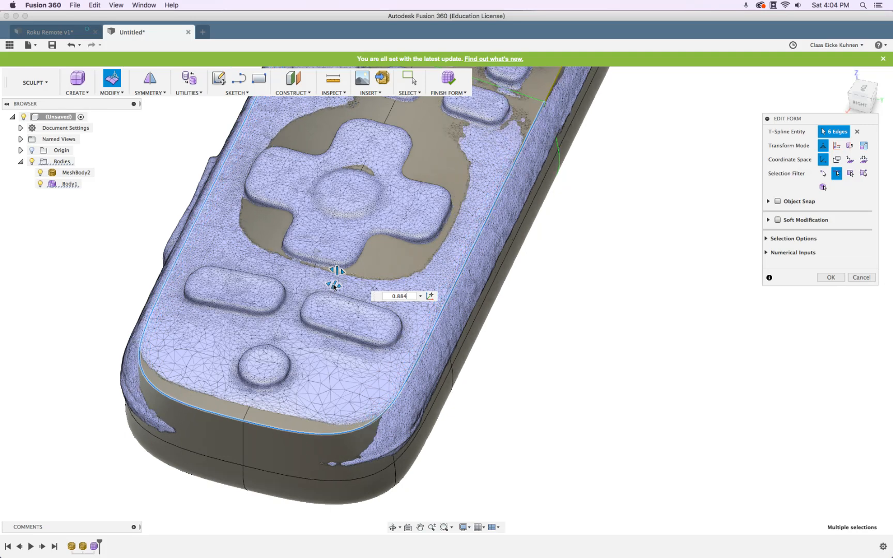
middle_click_drag(491, 309, 500, 281, "shift")
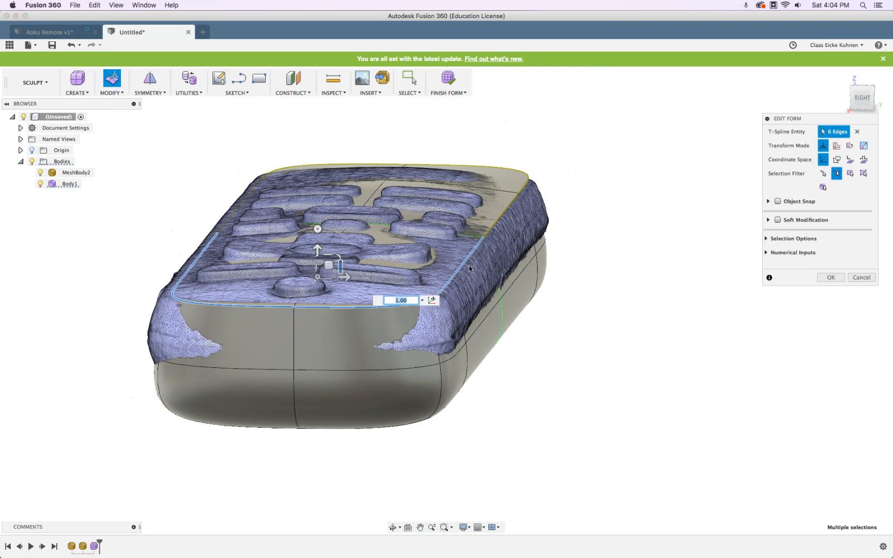
left_click_drag(317, 251, 319, 250)
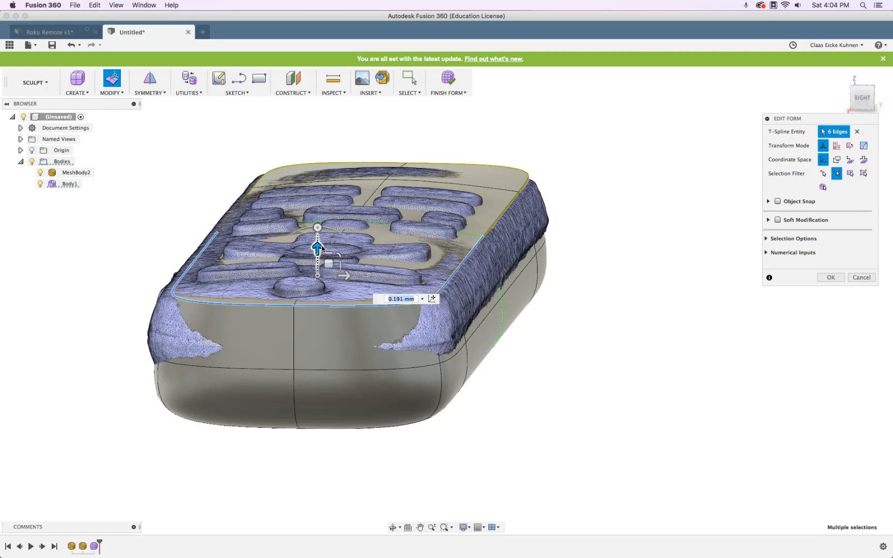
middle_click_drag(610, 278, 468, 278, "shift")
middle_click_drag(461, 264, 558, 232)
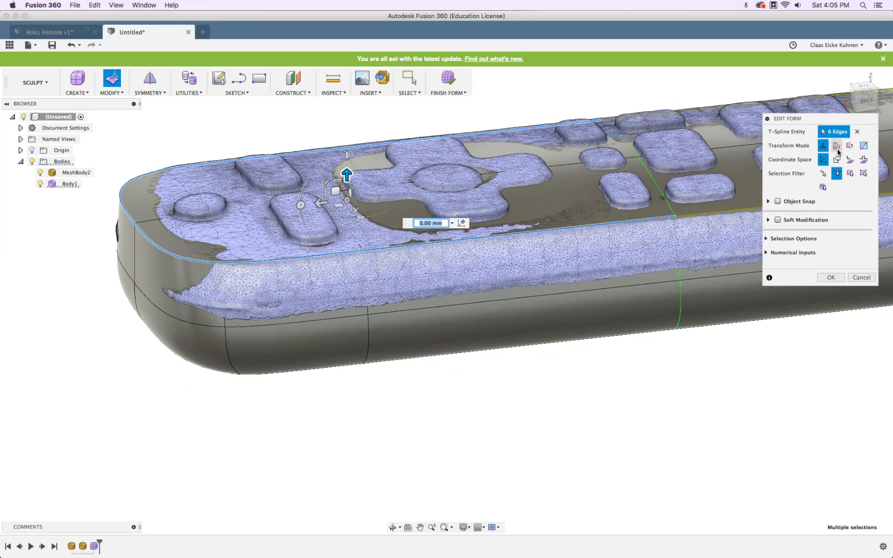
left_click(340, 120)
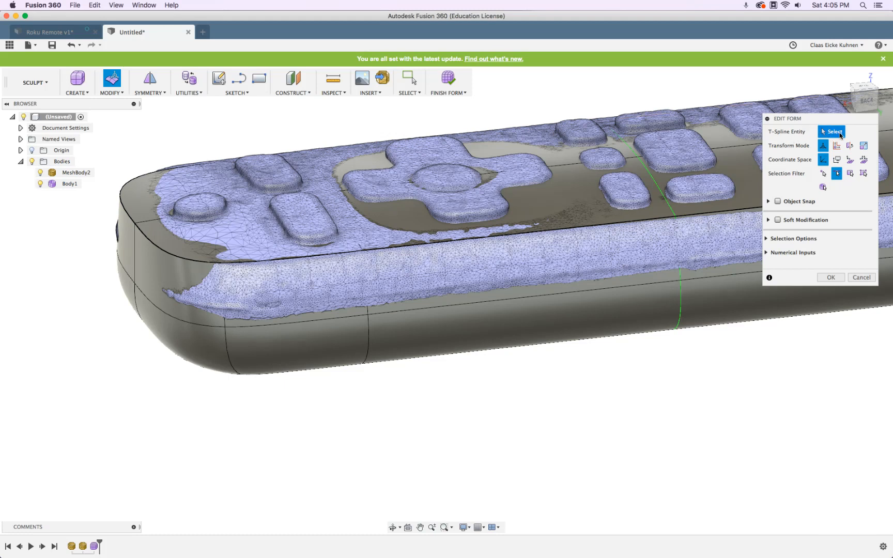
Select the corner edge at the rounded end and check its fit from top and end-on views
left_click(126, 212)
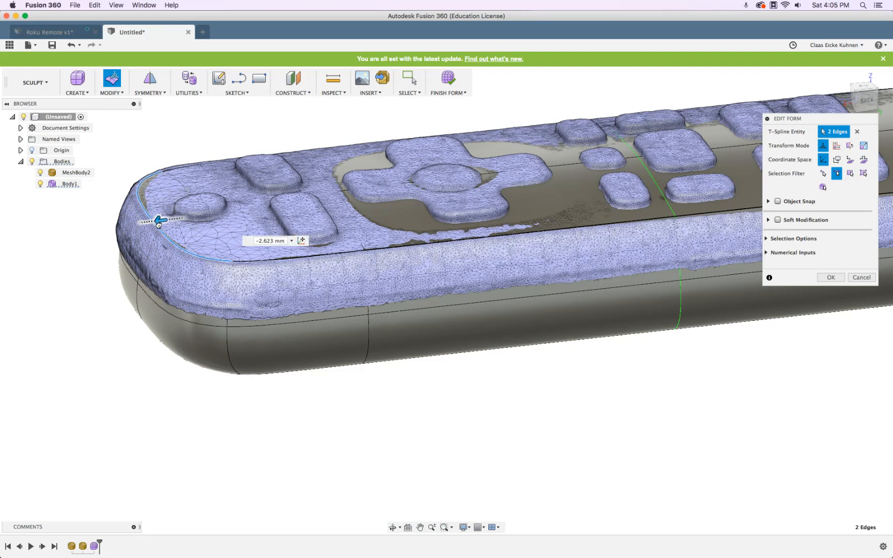
mouse_move(118, 345)
middle_mouse_down("shift")
mouse_move(116, 400)
mouse_move(118, 348)
middle_mouse_up("shift")
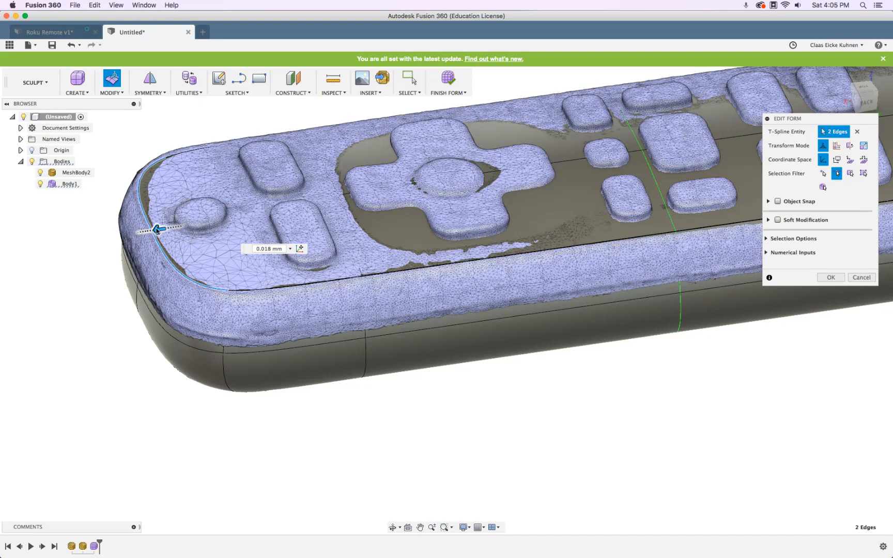
middle_click_drag(364, 366, 396, 387, "shift")
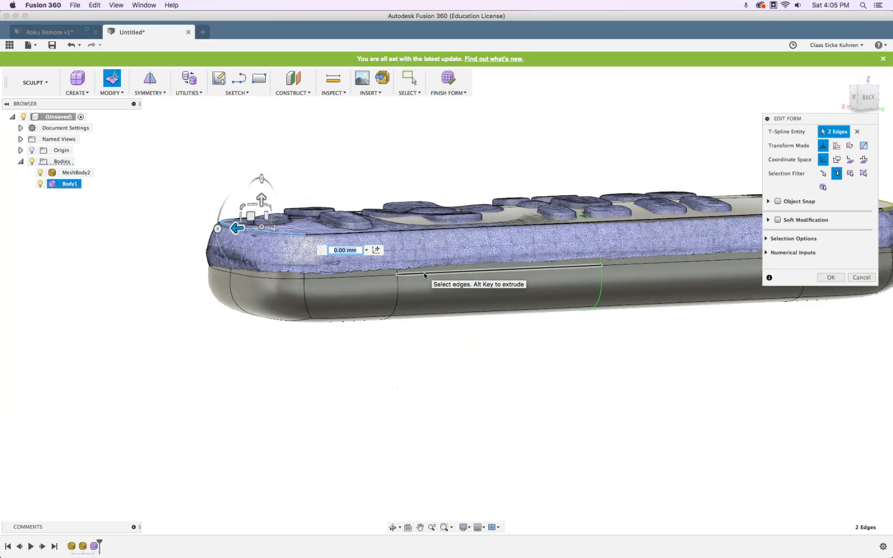
Raise the side edge loop about 4.7 mm and fine-tune it to meet the scanned mesh
double_click(423, 274)
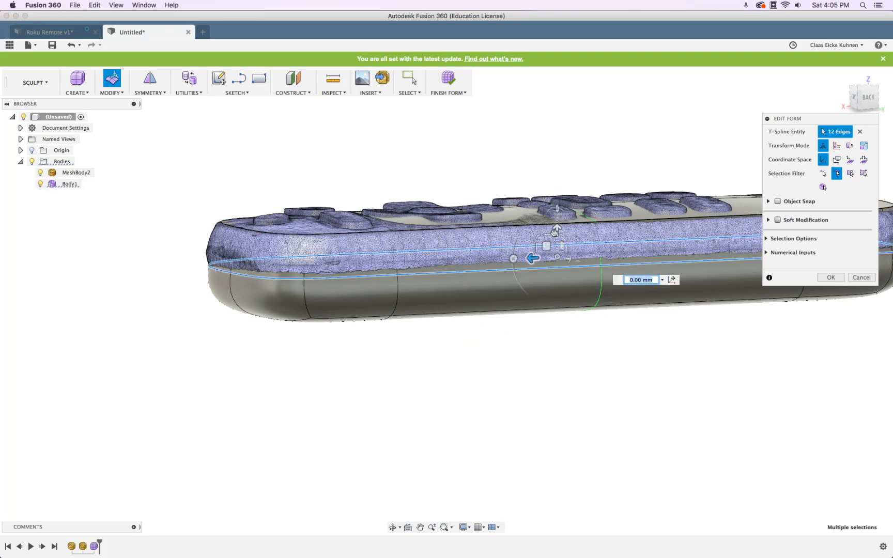
left_click_drag(558, 231, 559, 206)
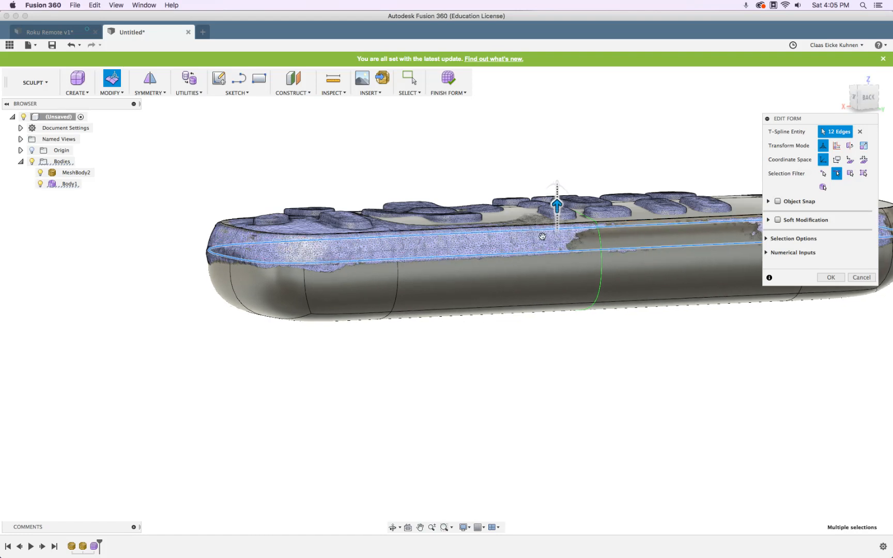
left_click(866, 98)
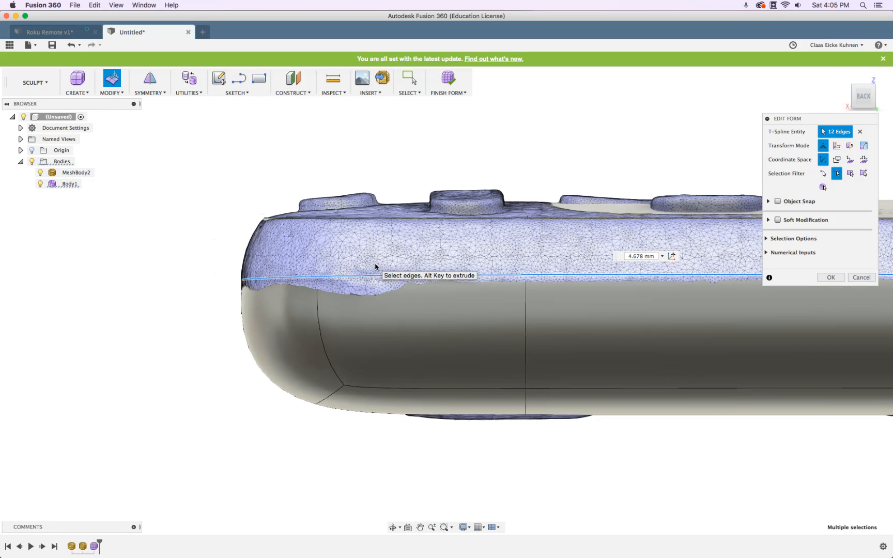
scroll(645, 376, "up", 5)
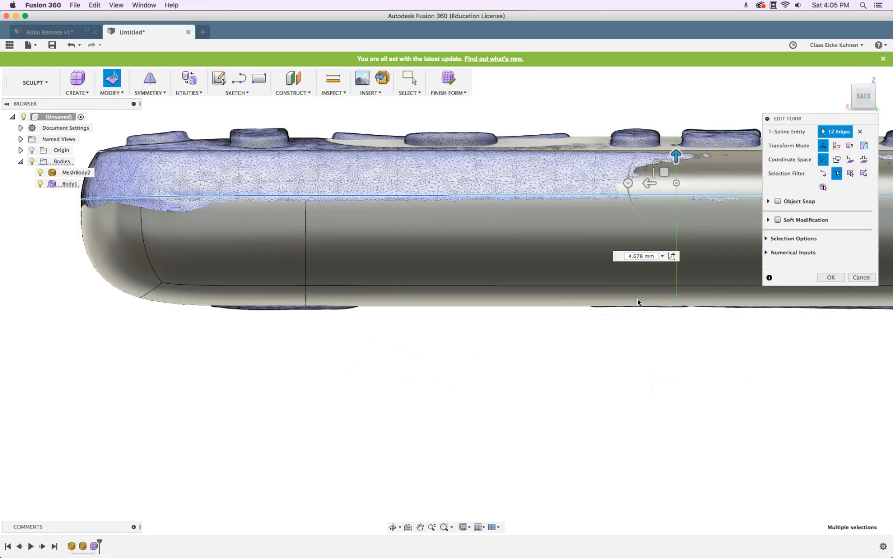
left_click(846, 96)
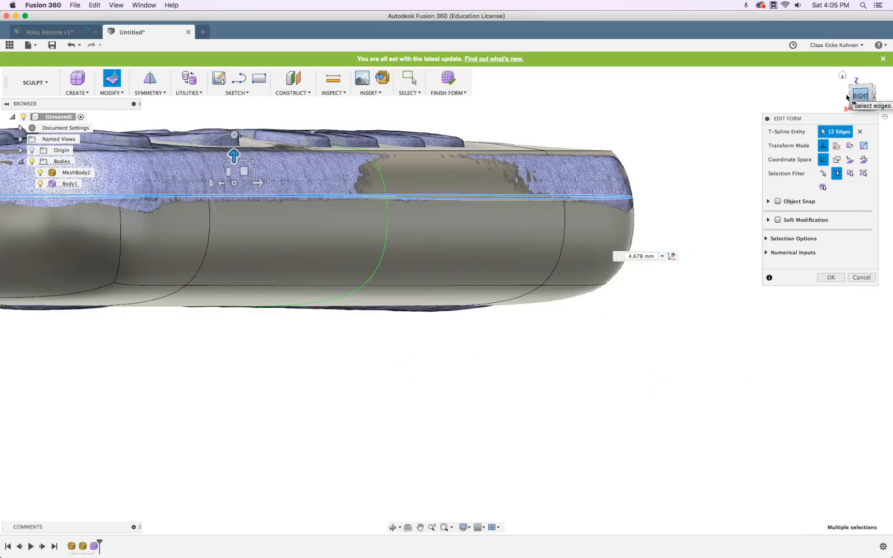
middle_click_drag(449, 195, 626, 198)
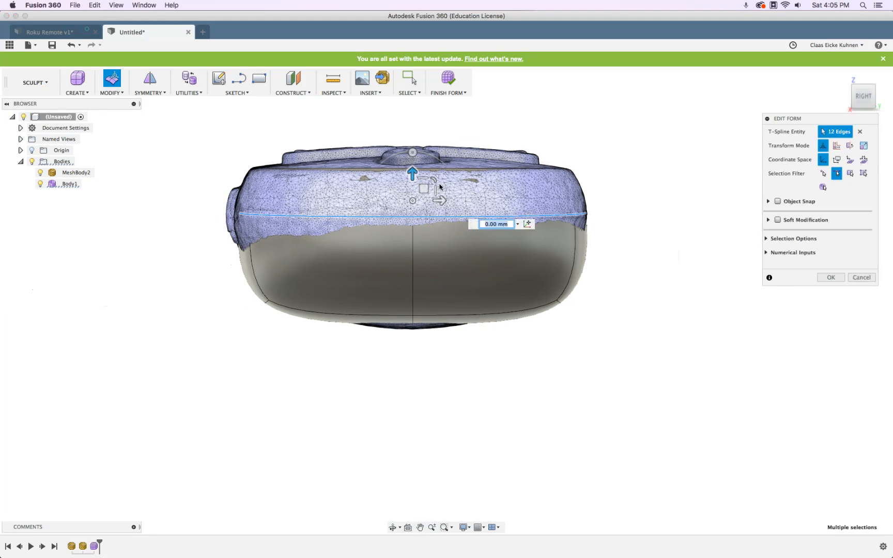
left_click_drag(412, 175, 413, 163)
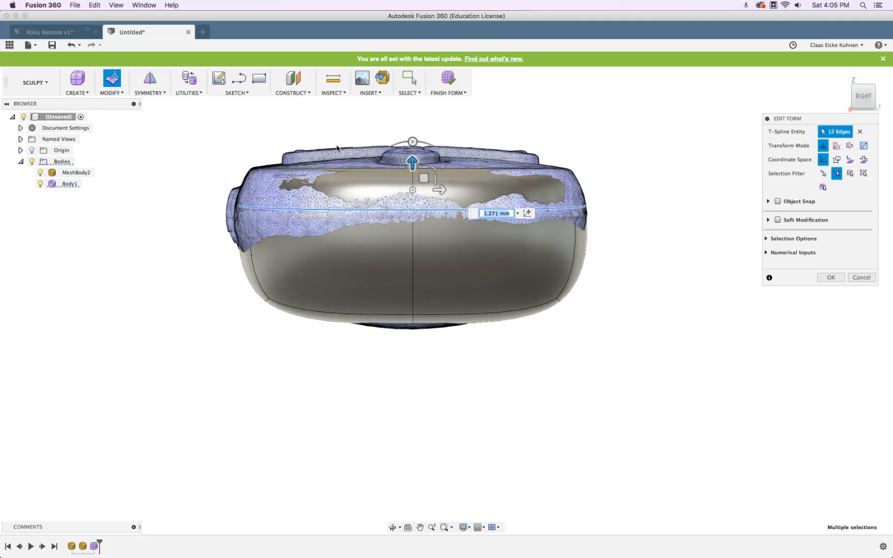
left_click(185, 80)
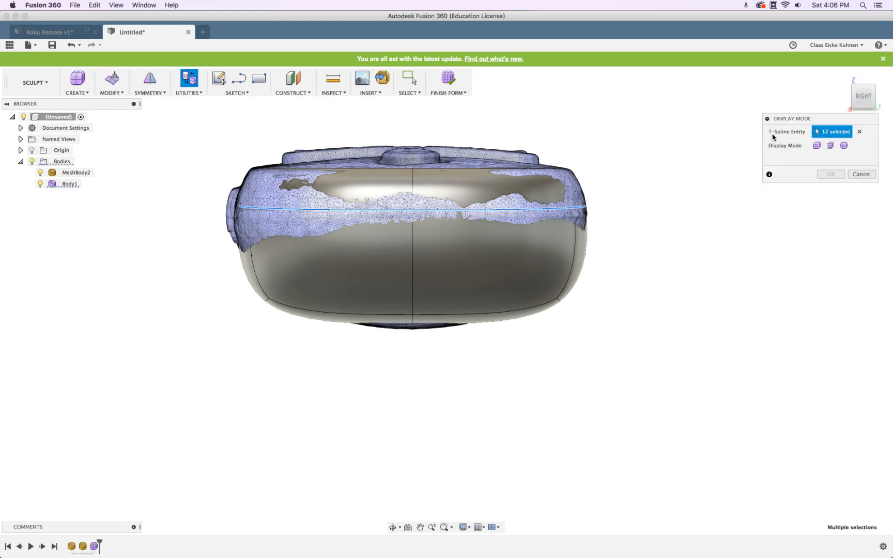
Set the body to Smooth display with Control Frame shown, viewed end-on from the RIGHT
left_click(831, 146)
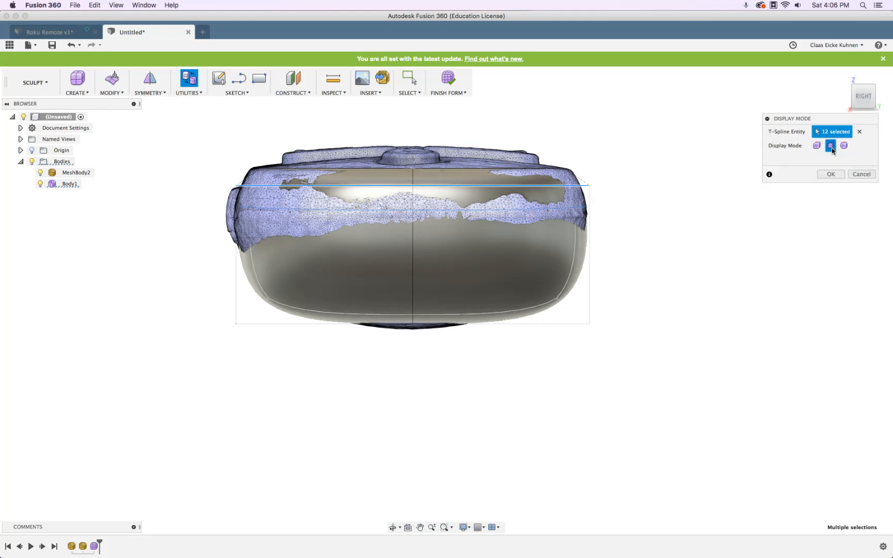
left_click(817, 147)
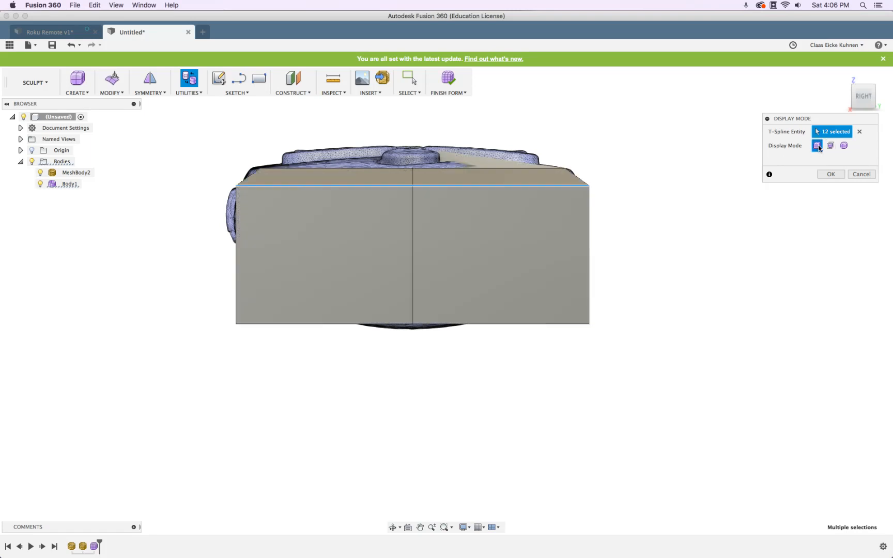
left_click(831, 146)
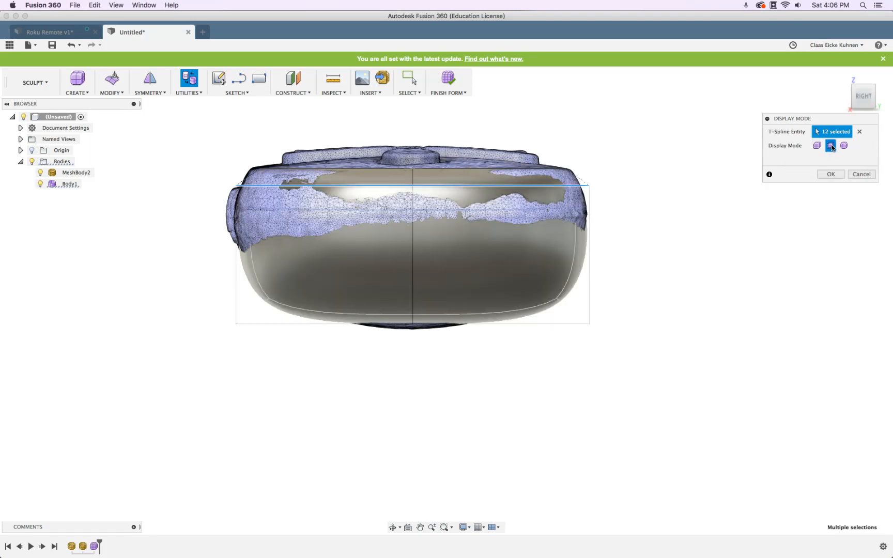
middle_click_drag(682, 161, 640, 176, "shift")
left_click(817, 146)
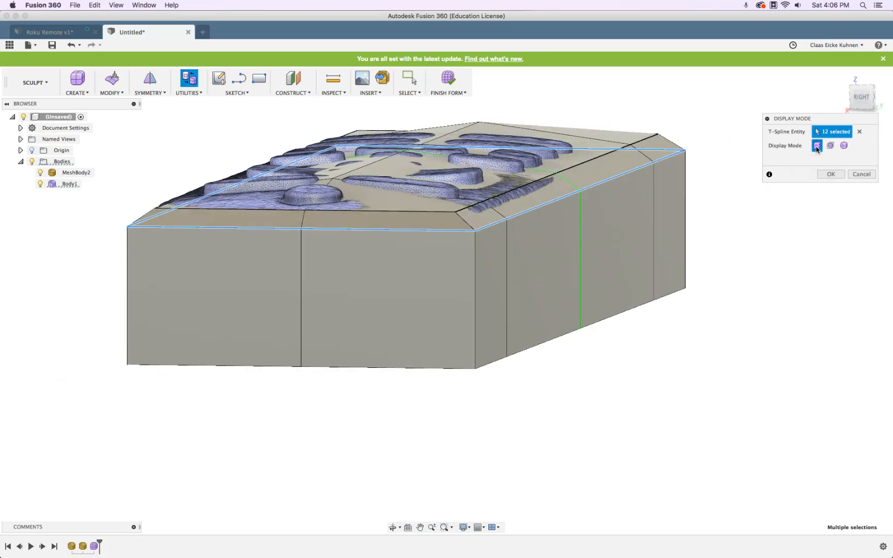
left_click(843, 146)
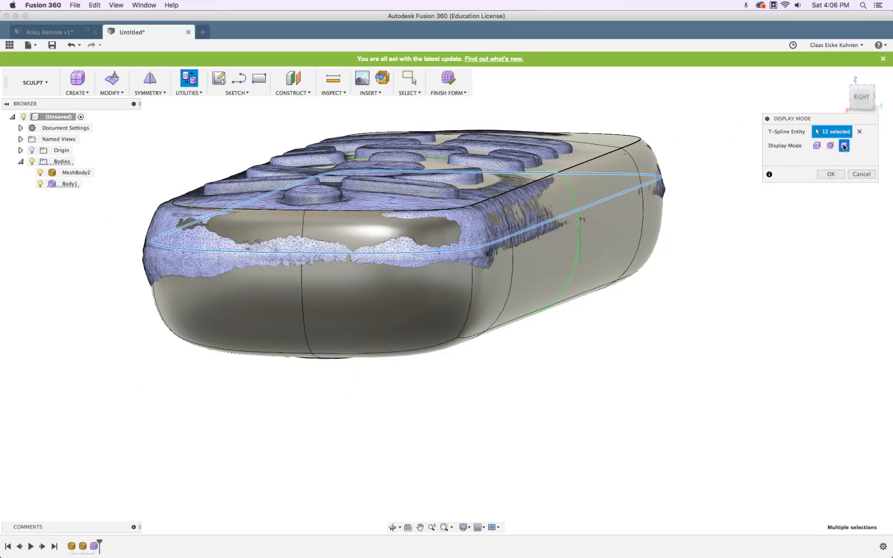
left_click(817, 146)
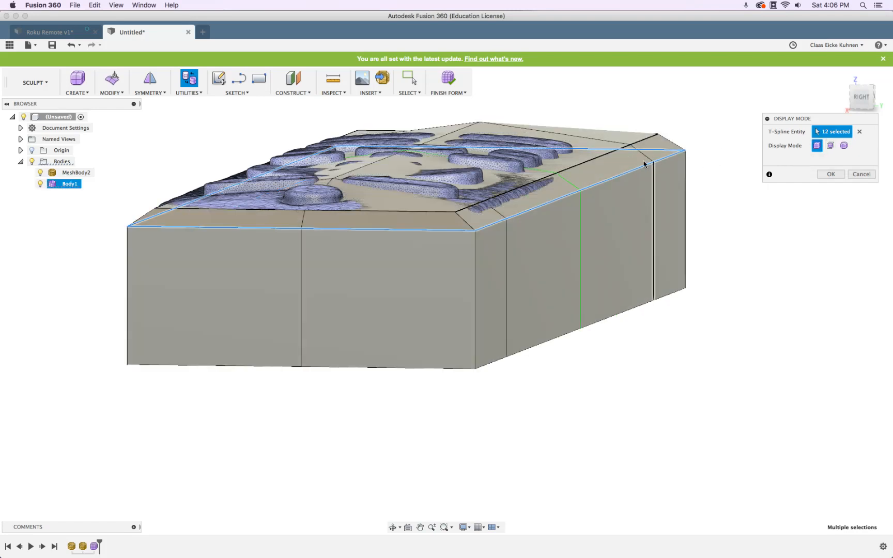
left_click(843, 146)
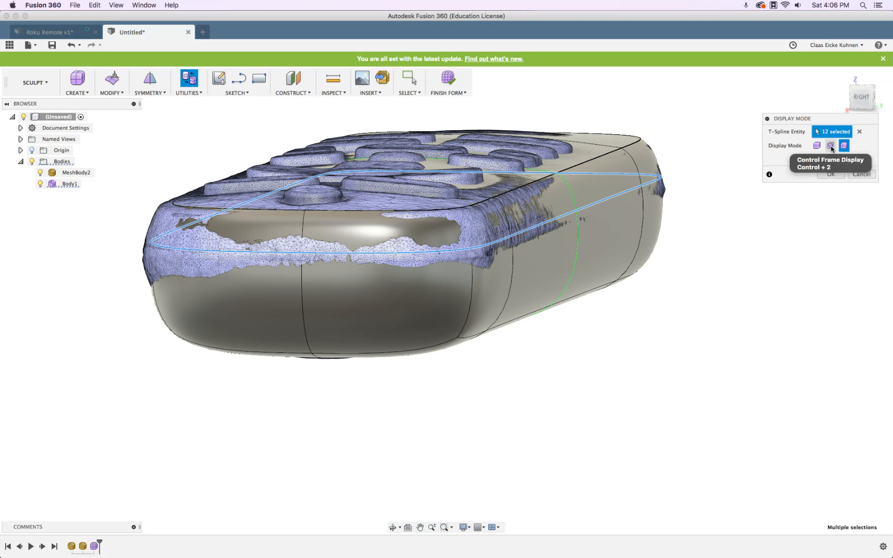
left_click(831, 146)
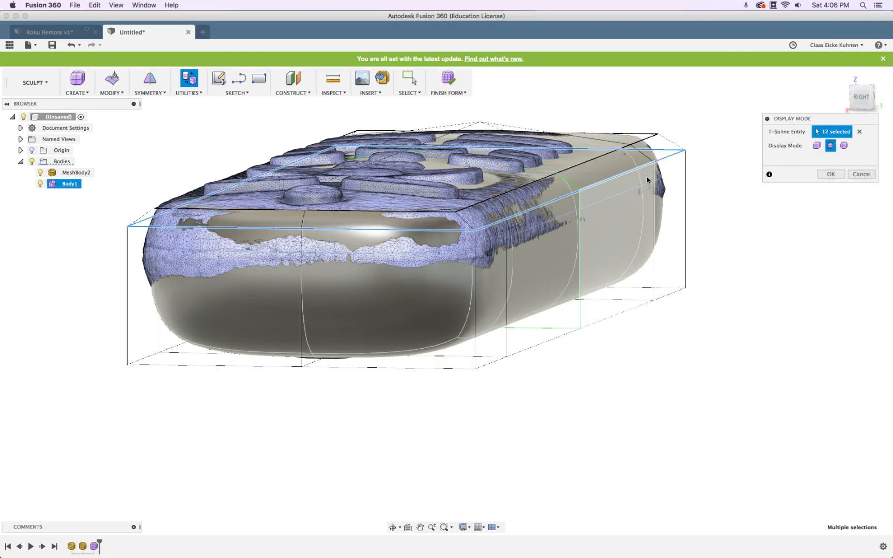
left_click(861, 100)
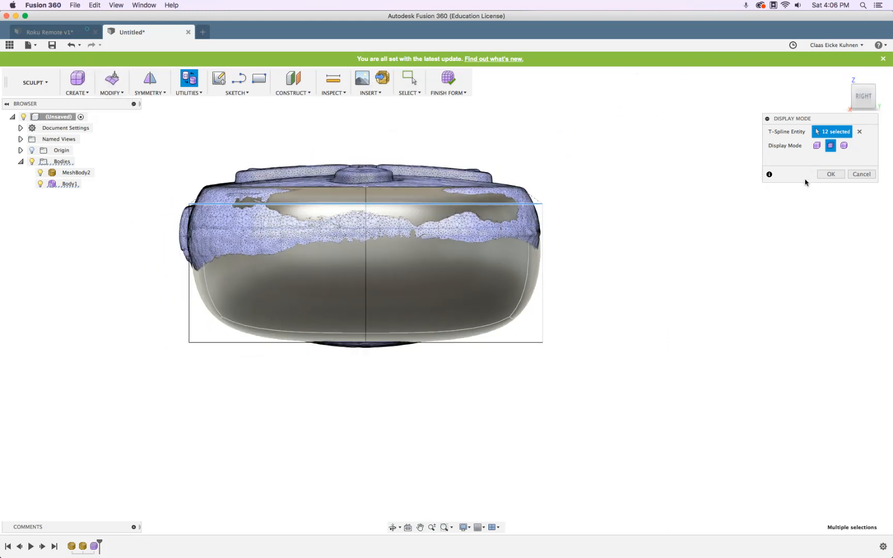
left_click(830, 174)
left_click(114, 81)
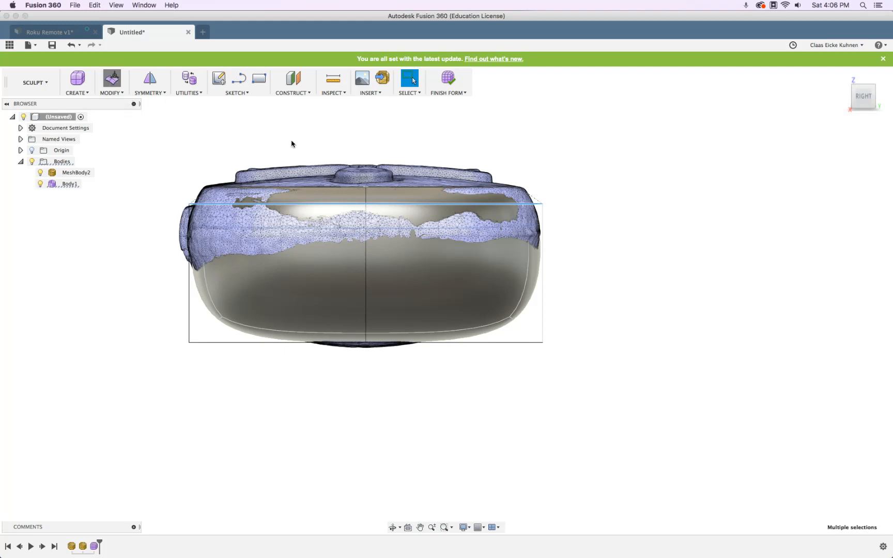
Move the 12 selected edges down to about -2.818 mm, accept, and orbit to the underside
left_click_drag(365, 182, 366, 201)
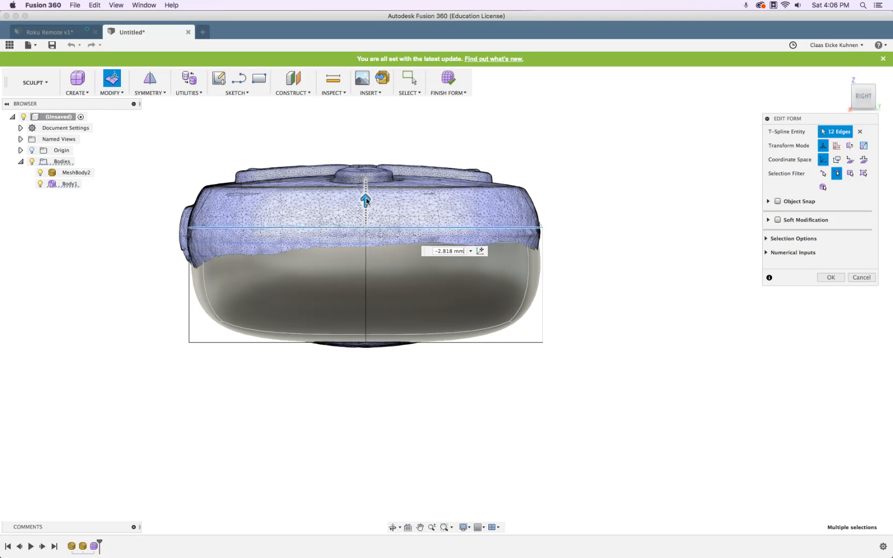
left_click(881, 97)
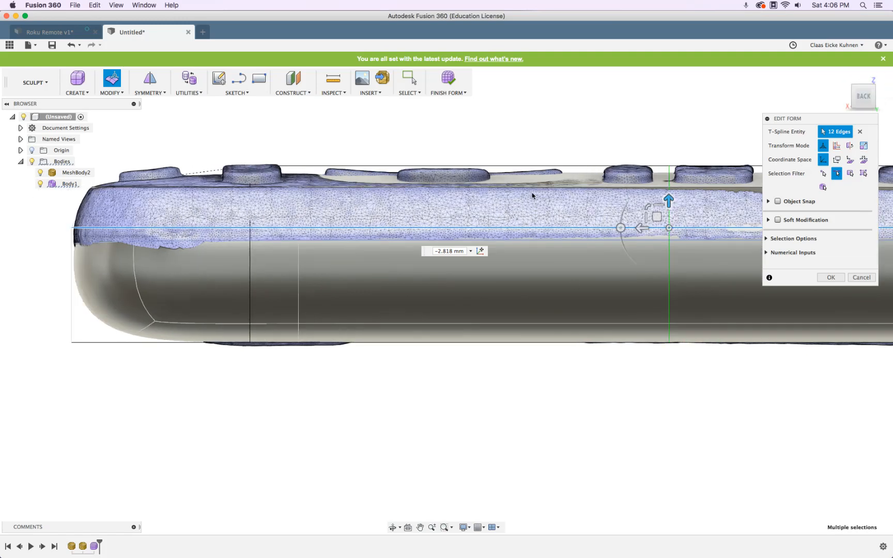
left_click(830, 277)
scroll(718, 289, "down", 5)
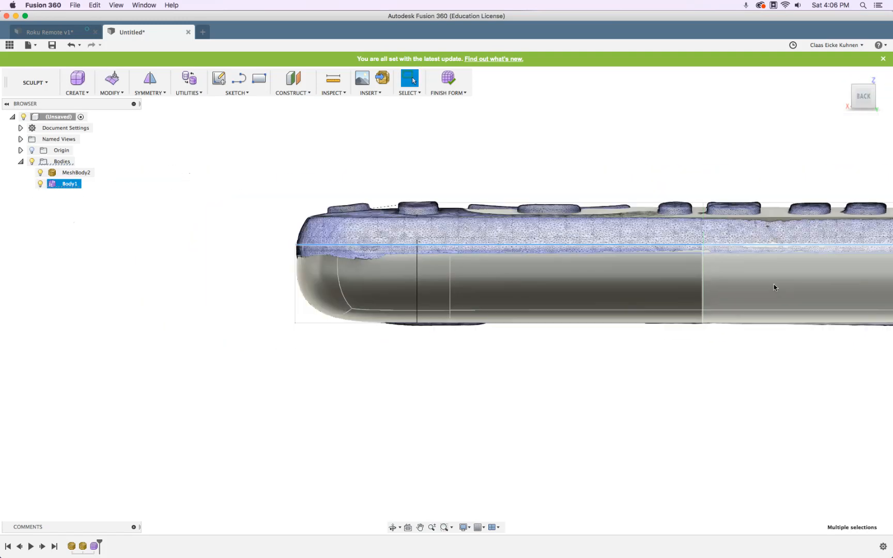
middle_click_drag(668, 371, 698, 294, "shift")
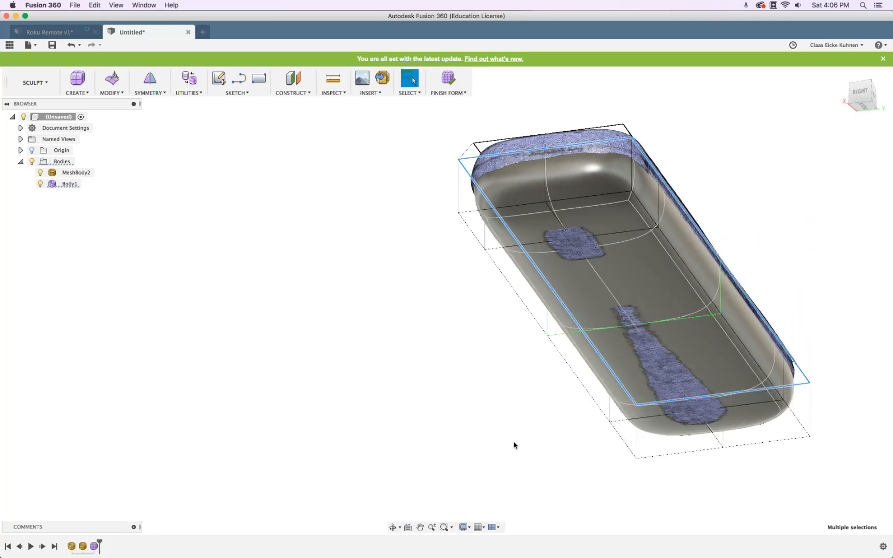
Switch the visual style to Wireframe
left_click(470, 528)
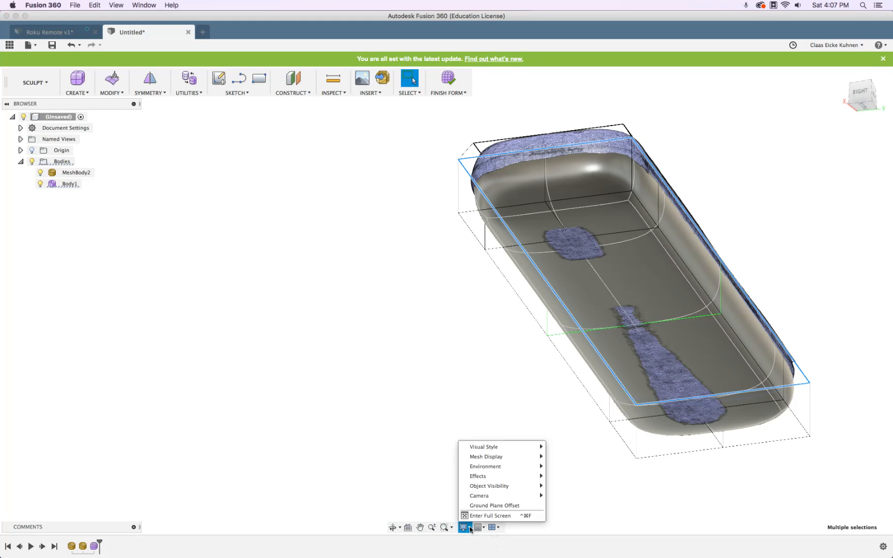
mouse_move(488, 445)
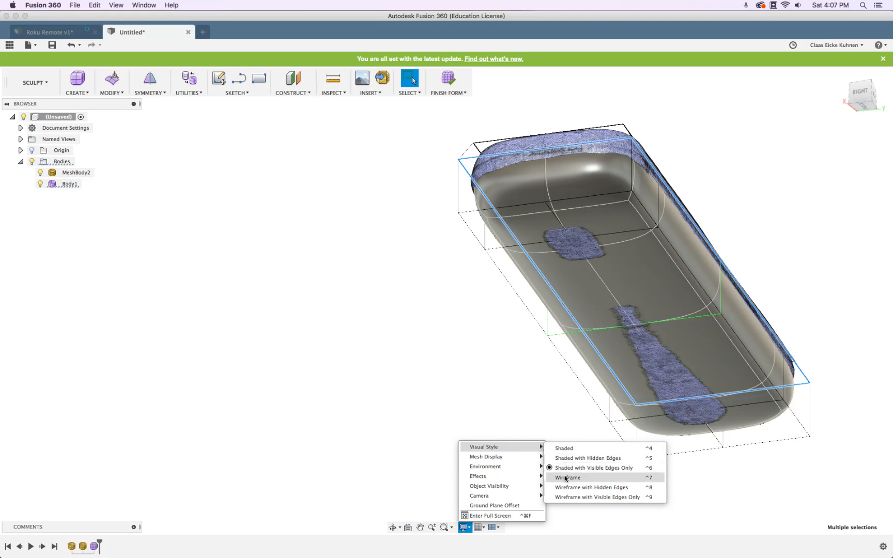
left_click(566, 478)
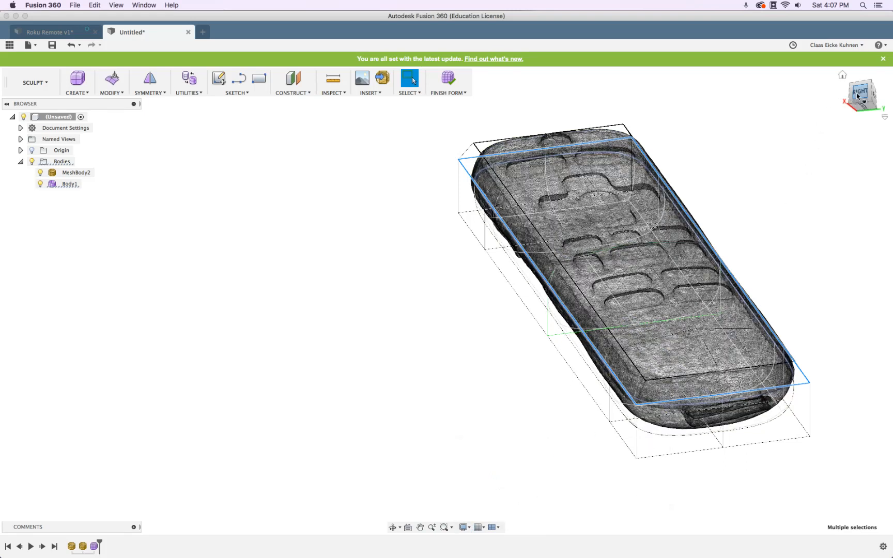
View from the RIGHT, then select two bottom edges of the body
left_click(860, 91)
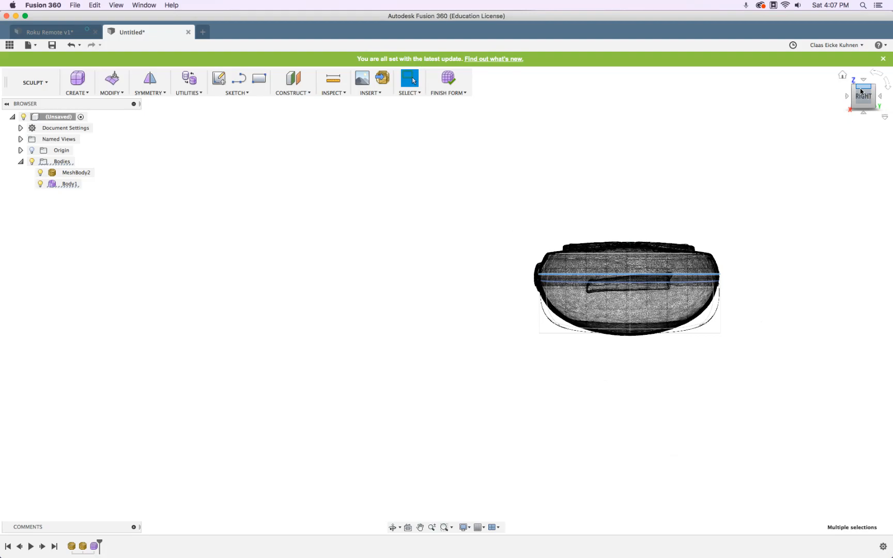
middle_click_drag(775, 376, 717, 405, "shift")
left_click(411, 436)
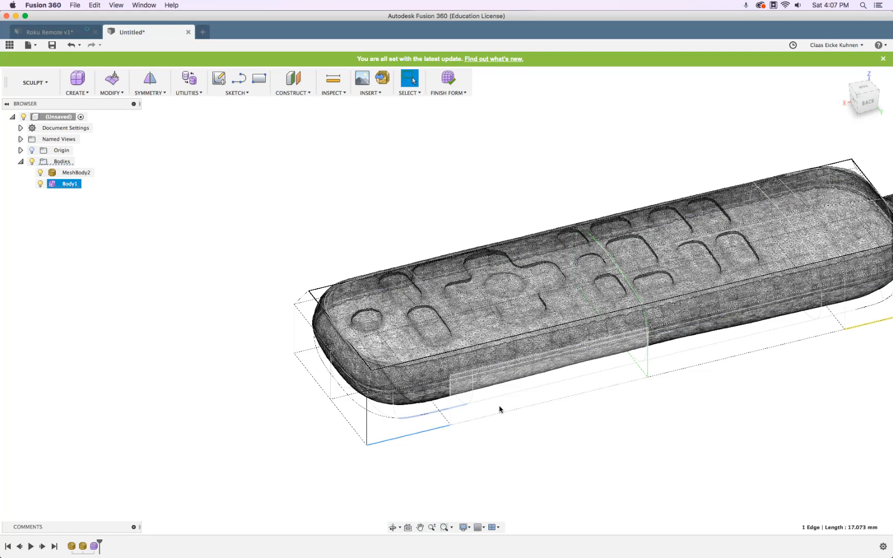
left_click(501, 413, "shift")
middle_click_drag(273, 426, 346, 411, "shift")
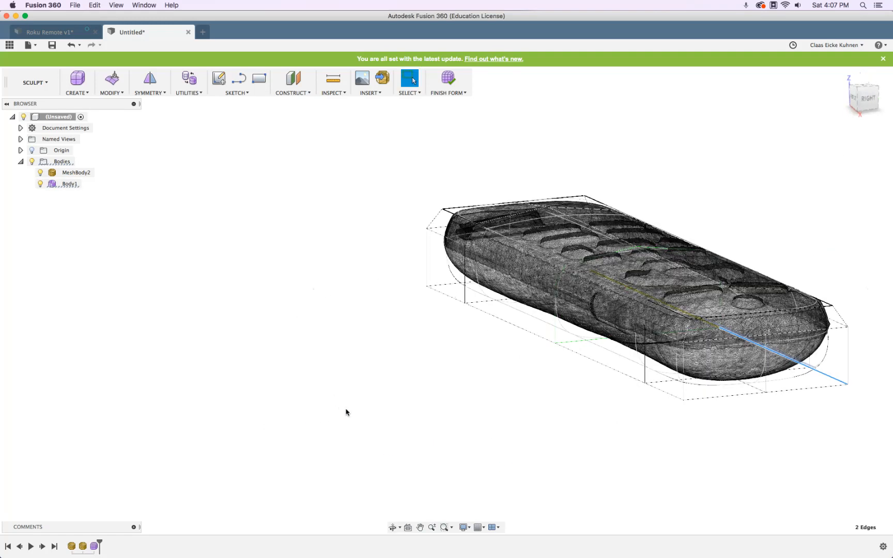
In Edit Form, select six bottom edges of the T-spline body
left_click(111, 88)
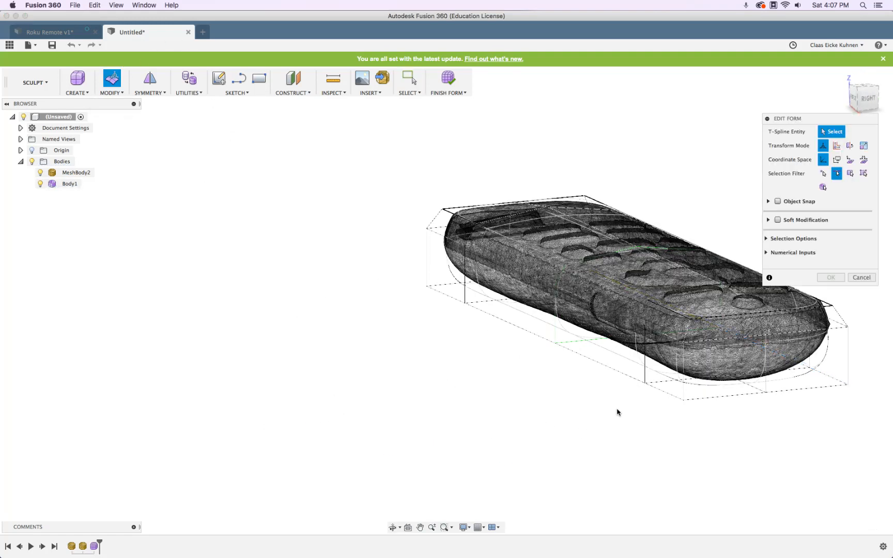
left_click(620, 376)
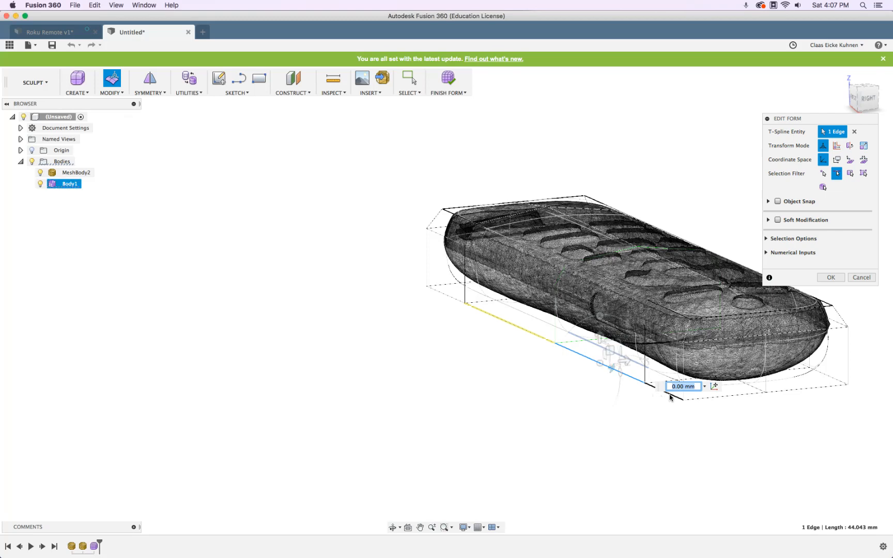
left_click(670, 397, "shift")
middle_click_drag(728, 442, 551, 442, "shift")
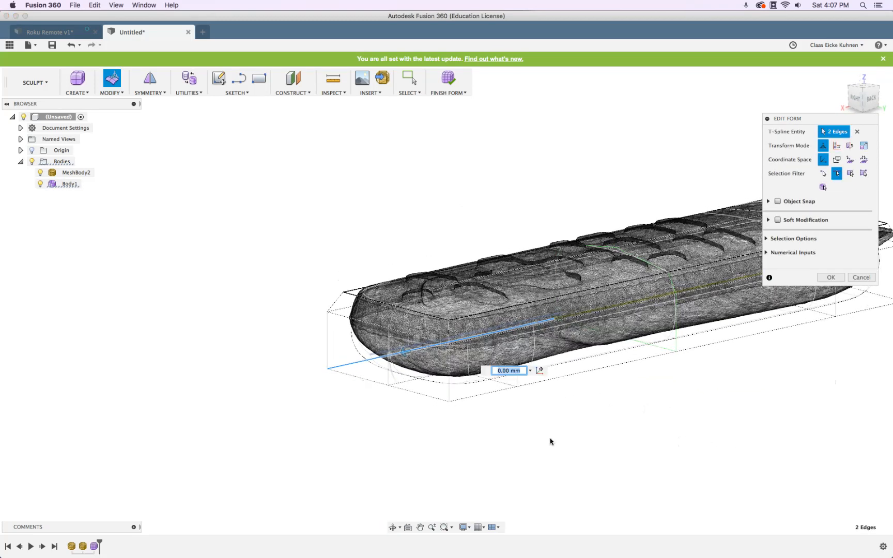
left_click(472, 396, "shift")
left_click(582, 372, "shift")
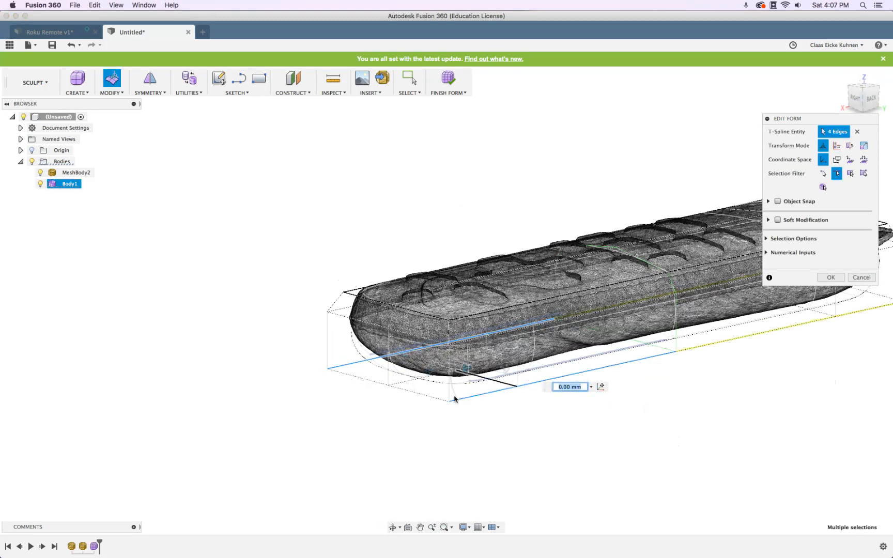
left_click(413, 392, "shift")
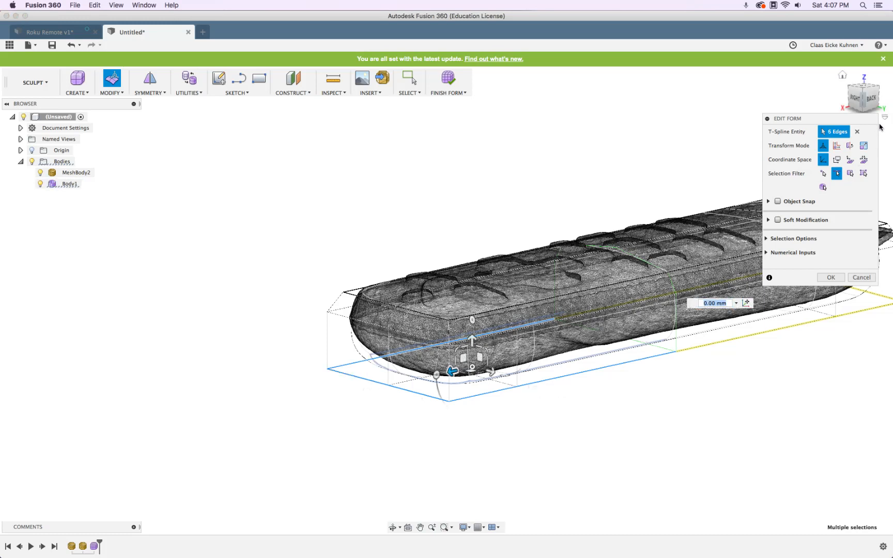
From the RIGHT view, raise the six bottom edges about 3.434 mm toward the scan
left_click(855, 99)
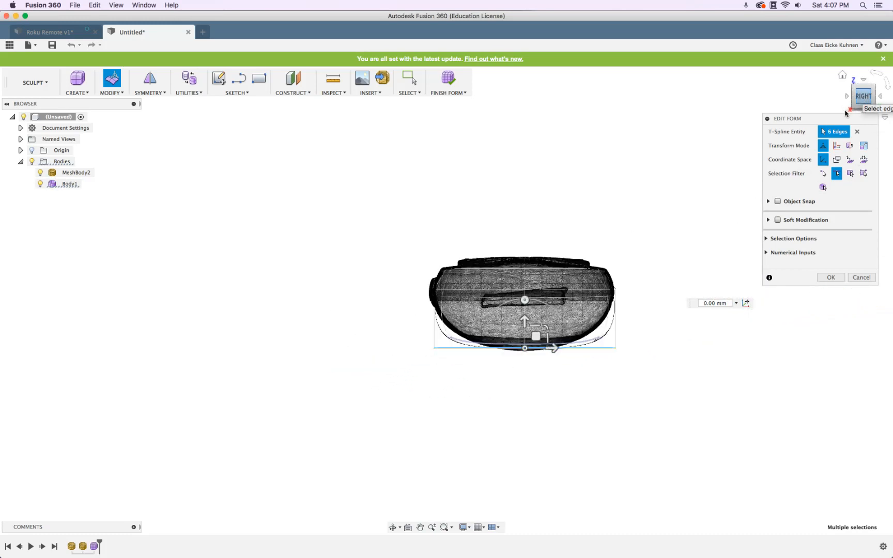
scroll(622, 313, "up", 5)
mouse_move(442, 346)
left_mouse_down()
mouse_move(447, 319)
mouse_move(447, 343)
mouse_move(448, 331)
left_mouse_up()
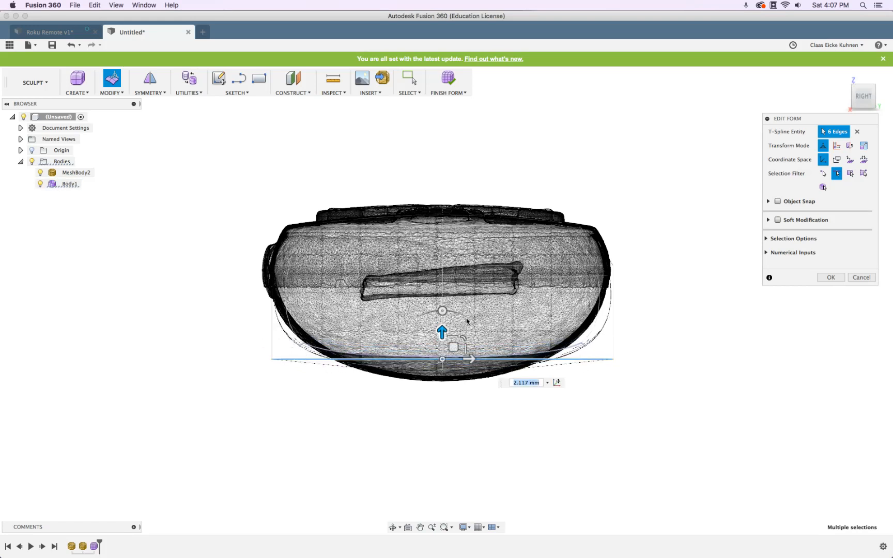
left_click_drag(443, 331, 441, 320)
middle_click_drag(756, 373, 734, 253, "shift")
left_click(464, 527)
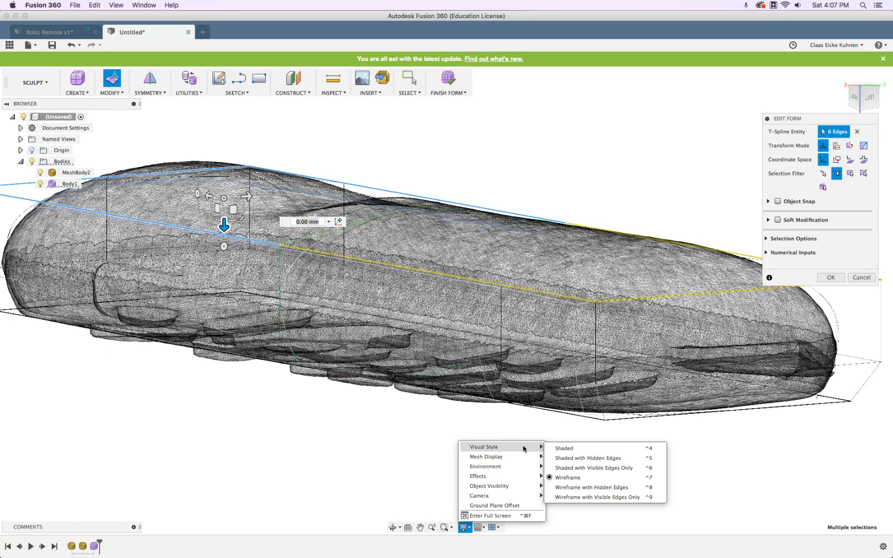
Return Body1 to shaded view and push the two long centre edges toward the mesh
left_click(565, 469)
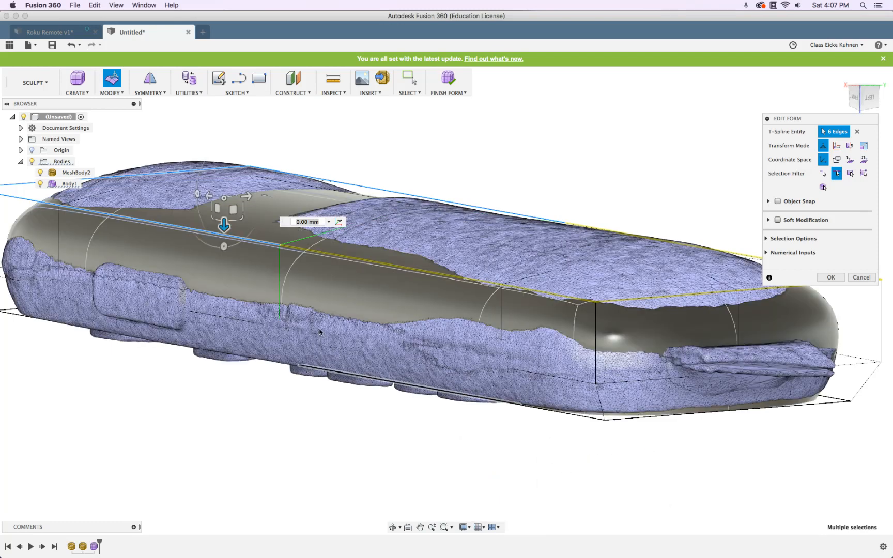
mouse_move(235, 305)
middle_mouse_down("shift")
mouse_move(342, 311)
mouse_move(324, 309)
middle_mouse_up("shift")
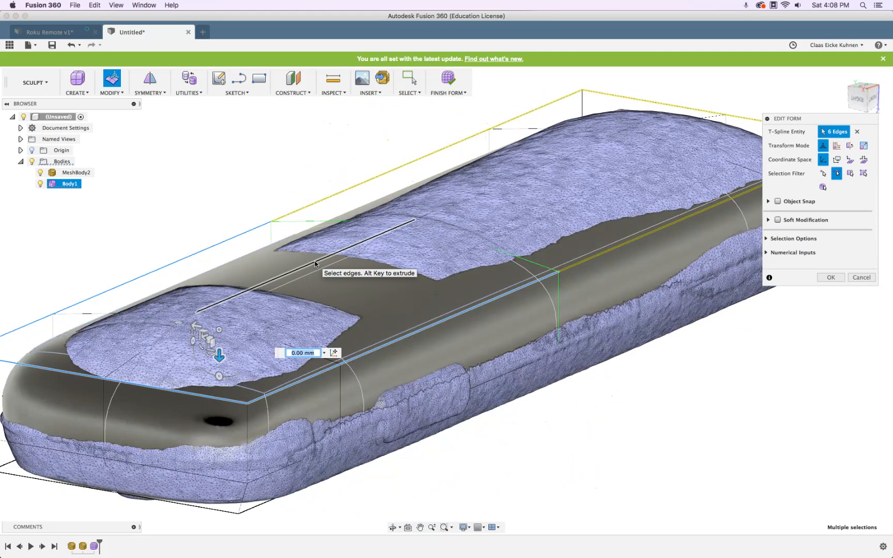
left_click(315, 263)
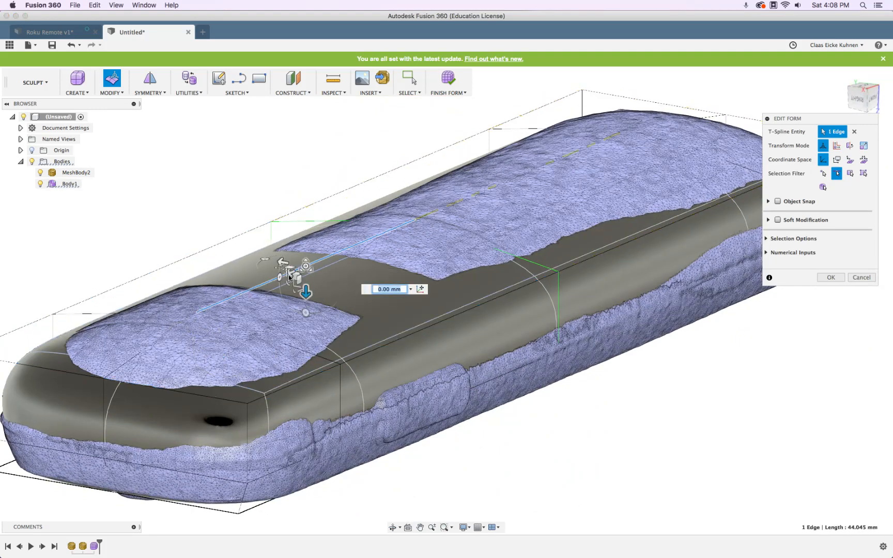
left_click(159, 340, "shift")
left_click_drag(237, 332, 238, 311)
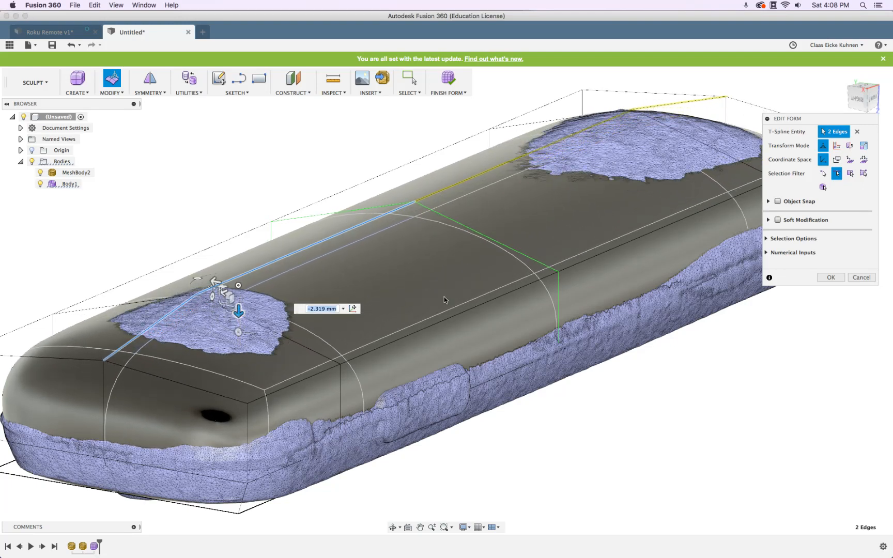
Fine-tune the two centre edges from below and side views to follow the mesh, then finish
scroll(446, 293, "down", 3)
middle_click_drag(447, 293, 462, 304, "shift")
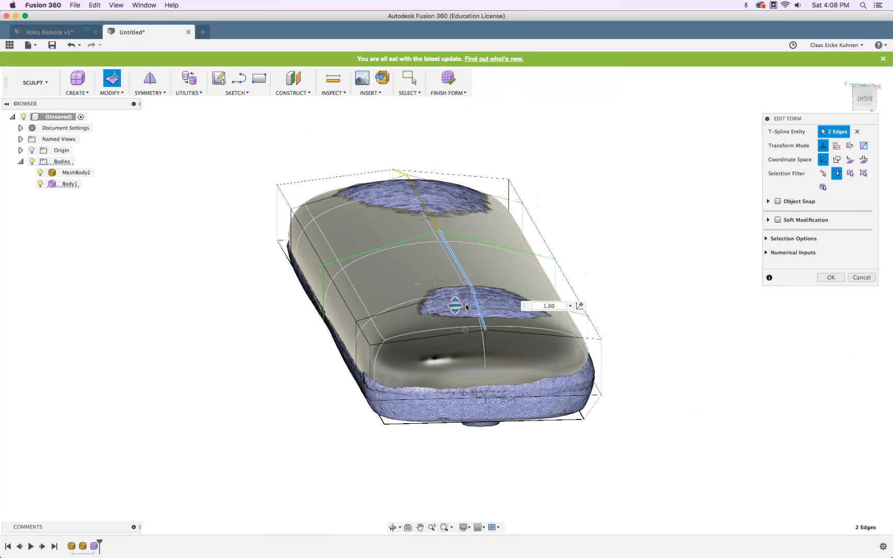
left_click_drag(466, 304, 456, 323)
middle_click_drag(443, 315, 618, 295, "shift")
mouse_move(602, 292)
left_mouse_down()
mouse_move(598, 284)
mouse_move(593, 293)
left_mouse_up()
middle_click_drag(255, 377, 326, 381, "shift")
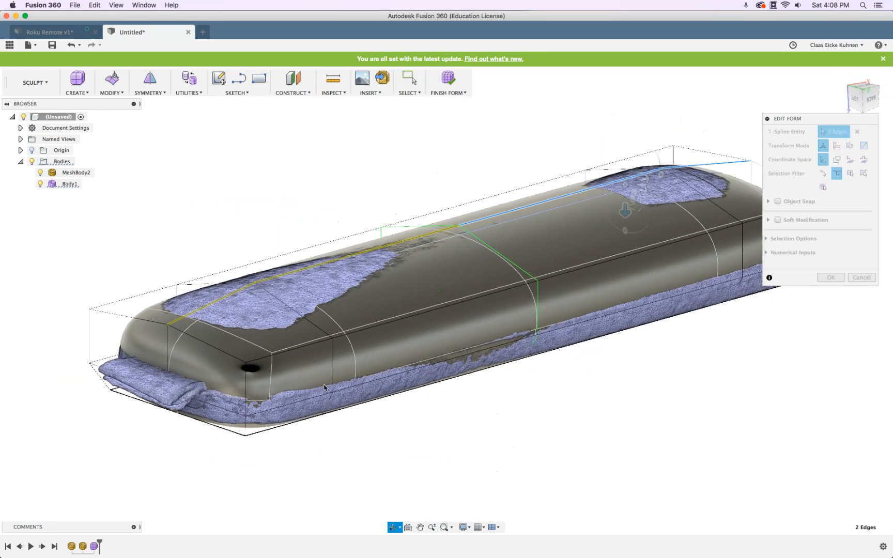
scroll(536, 408, "down", 3)
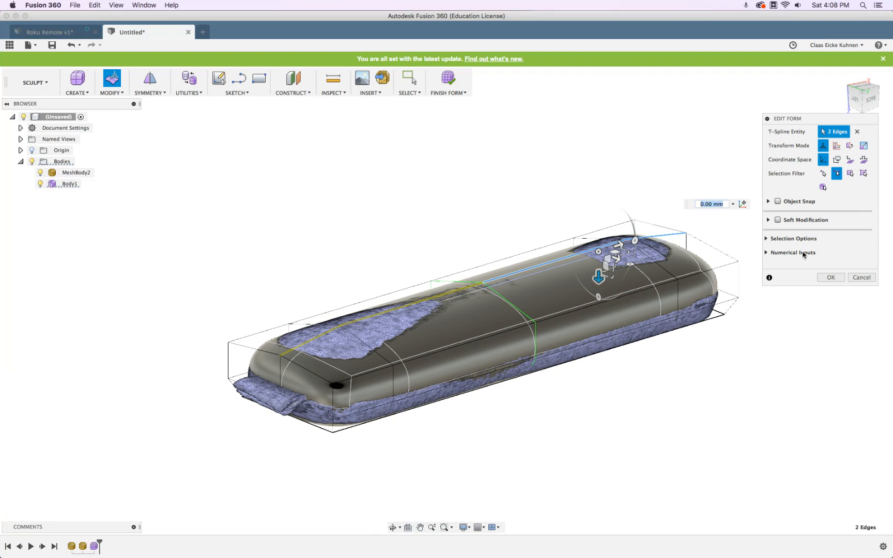
left_click(830, 278)
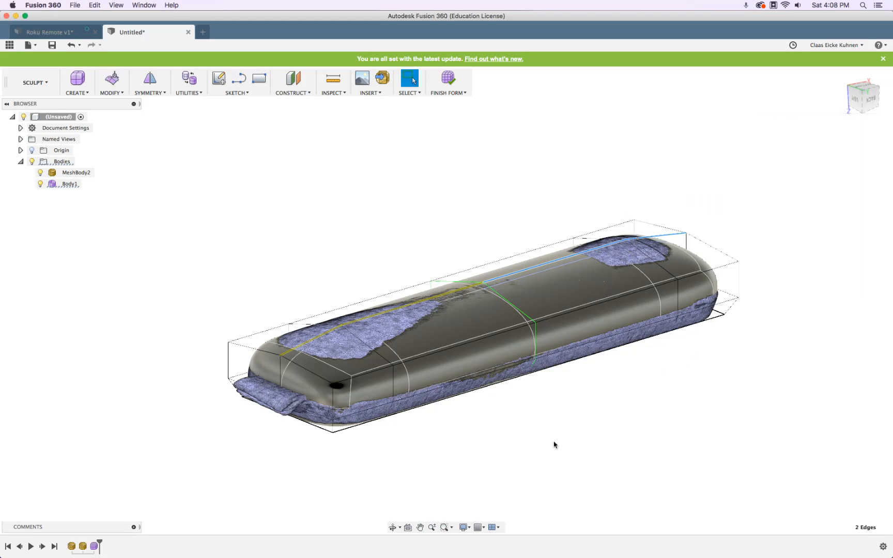
Create a Section Analysis cutting the model along the Origin's YZ plane
left_click(472, 530)
mouse_move(480, 449)
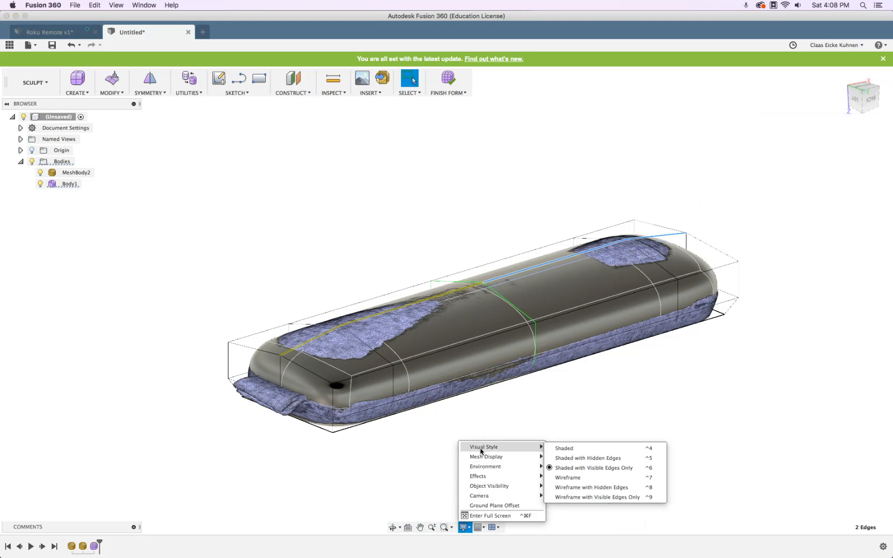
left_click(274, 58)
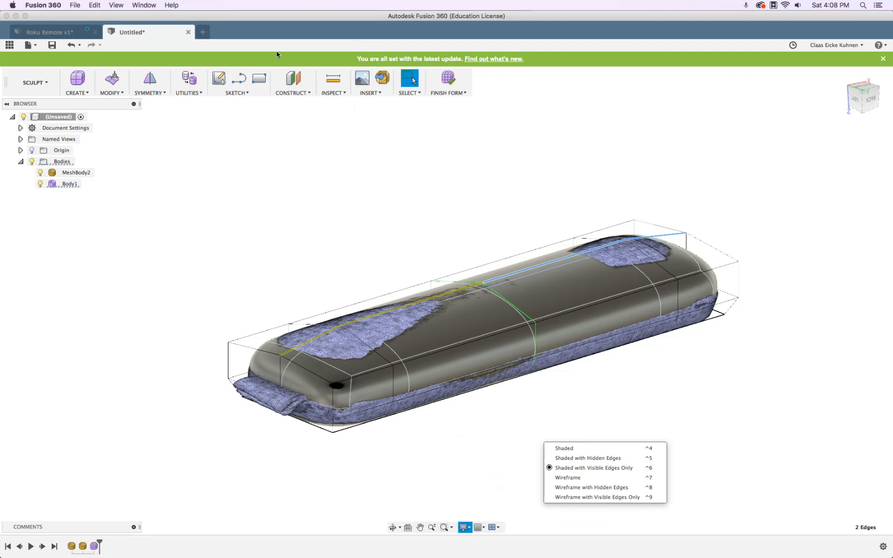
left_click(327, 93)
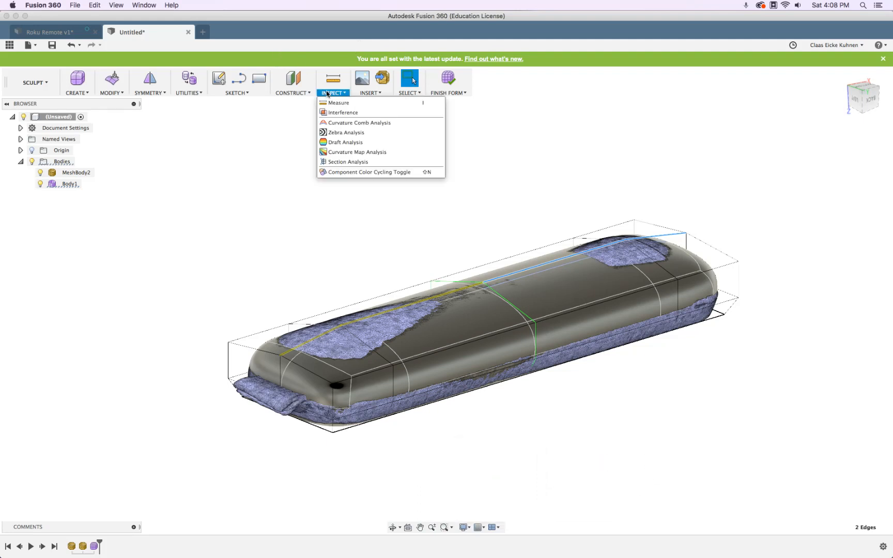
left_click(333, 163)
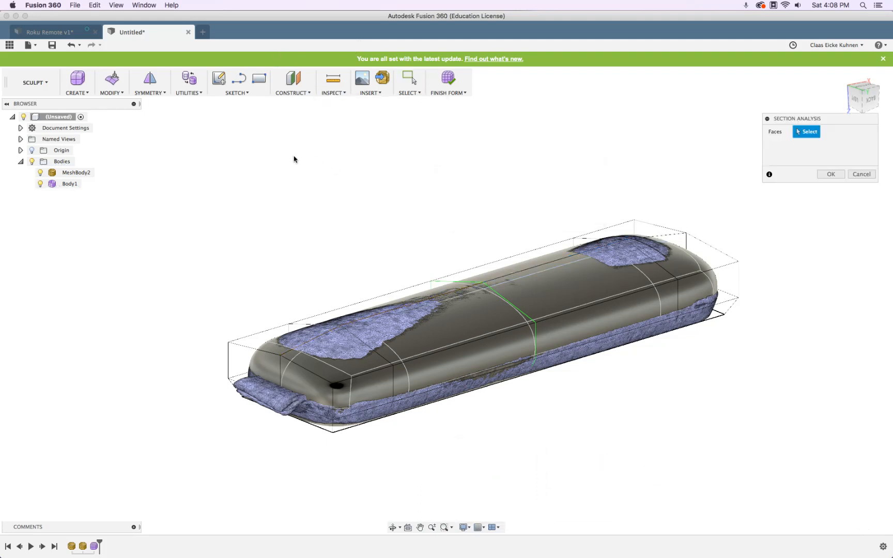
left_click(32, 151)
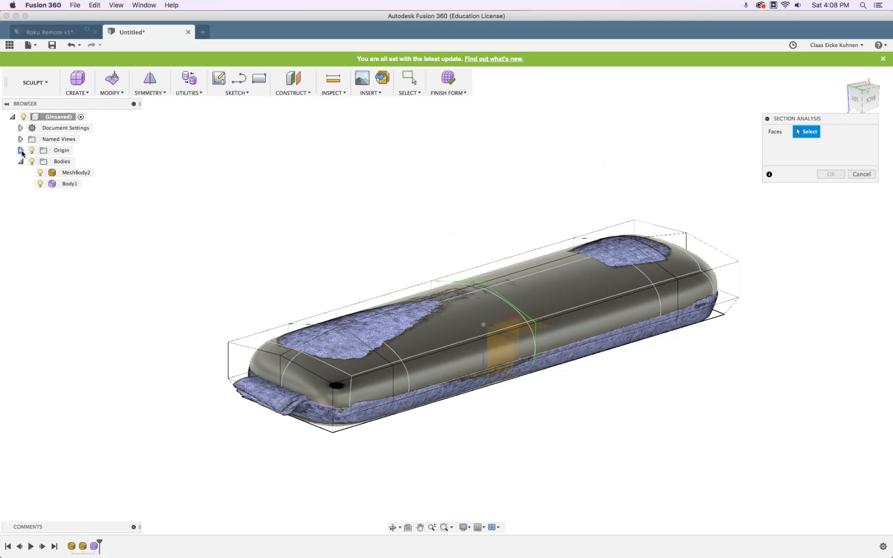
left_click(20, 150)
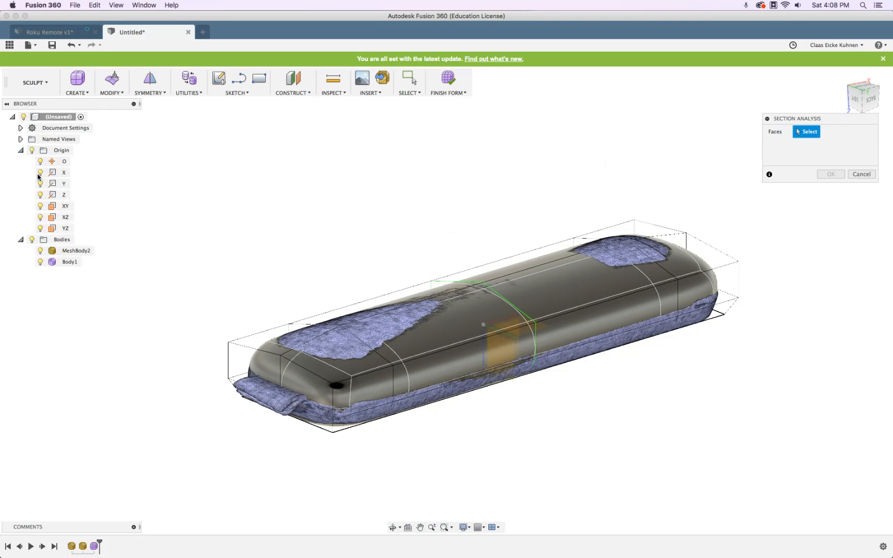
left_click(60, 228)
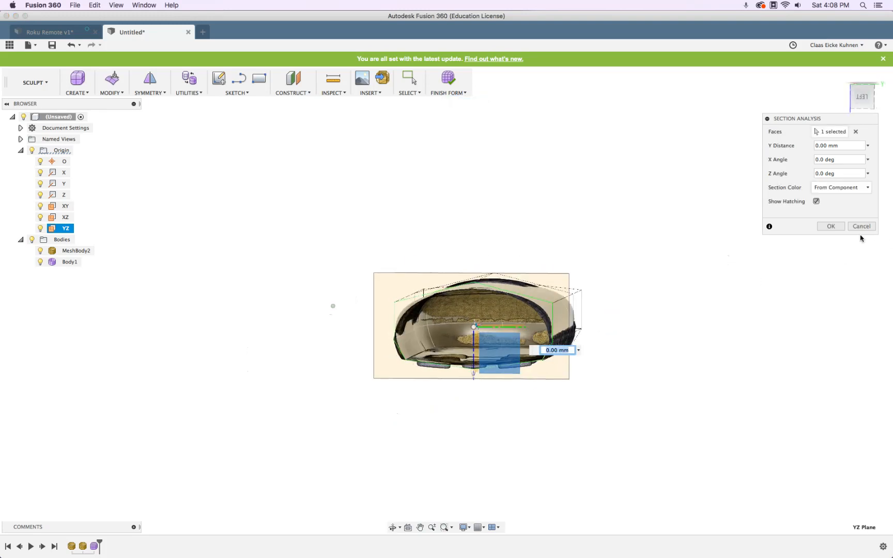
left_click(831, 228)
Orbit around the YZ cross-section to compare the body's cage edges with the scanned mesh
scroll(579, 322, "down", 3)
scroll(579, 323, "up", 8)
middle_click_drag(631, 288, 636, 287, "shift")
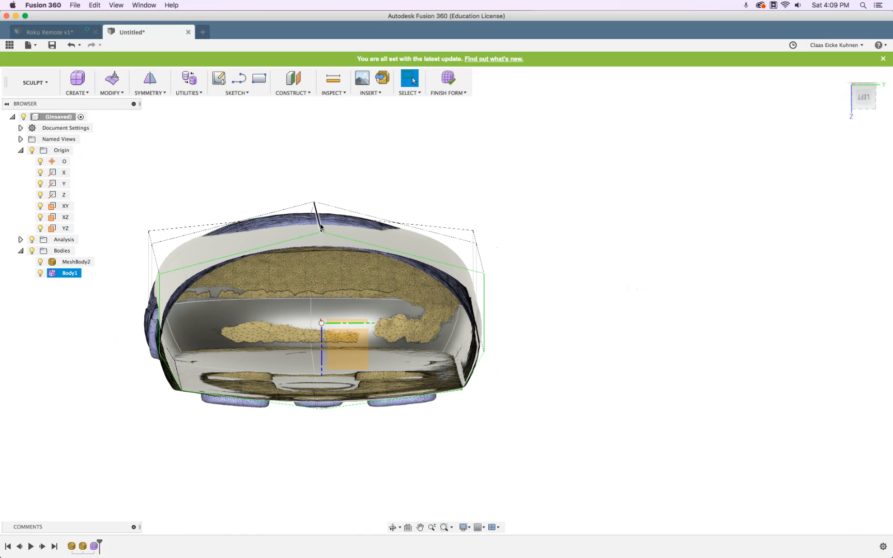
left_click(457, 295)
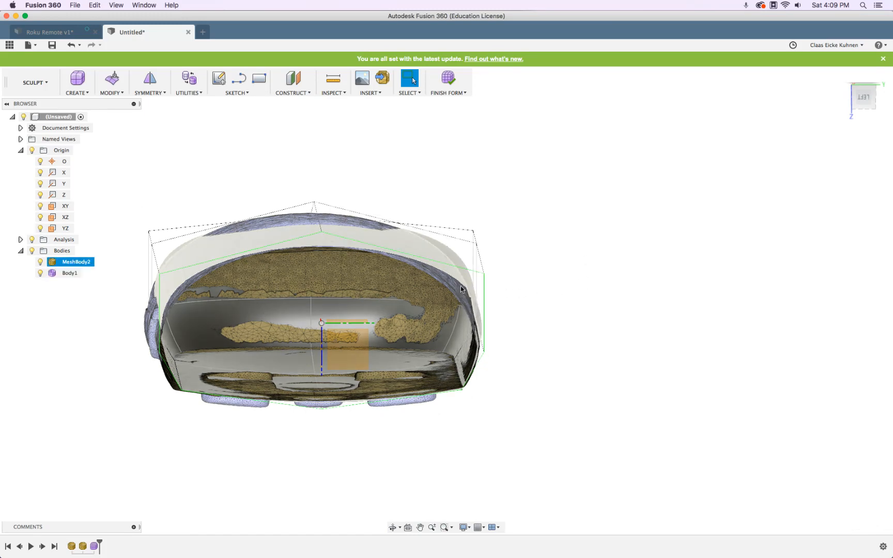
left_click(586, 297)
middle_click_drag(585, 297, 569, 322, "shift")
left_click(643, 206)
left_click(743, 133)
left_click(395, 135)
left_click(240, 166)
middle_click_drag(204, 176, 196, 249)
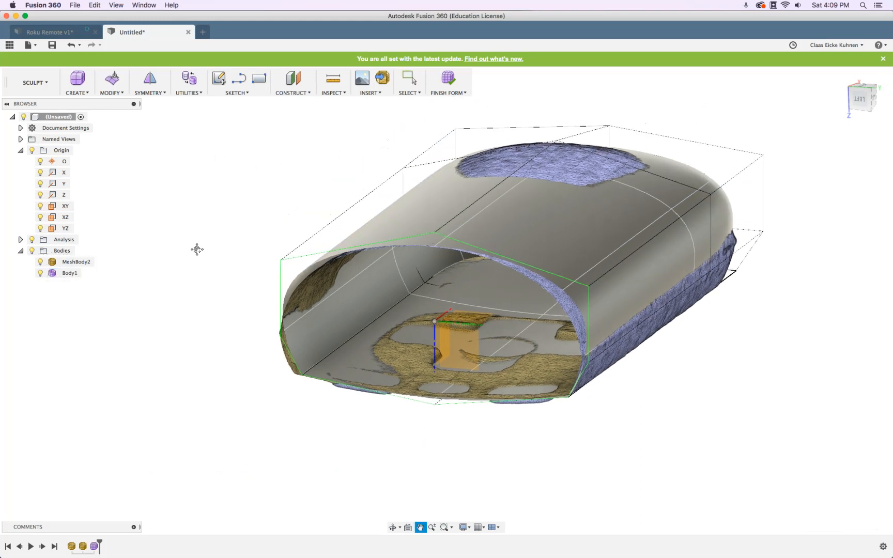
scroll(197, 249, "down", 1)
In Edit Form, scale the left, top and right long cage edges inward to 0.849
left_click(116, 81)
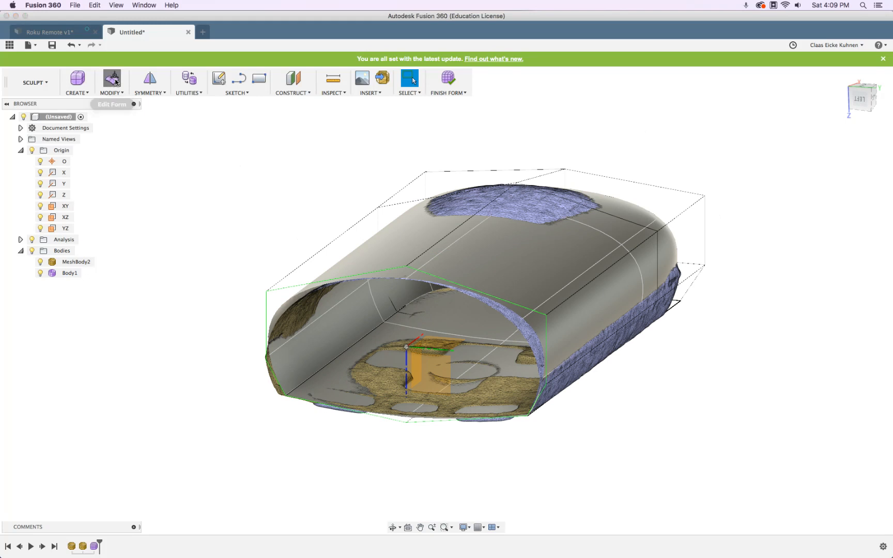
left_click(339, 238)
left_click(395, 197, "shift")
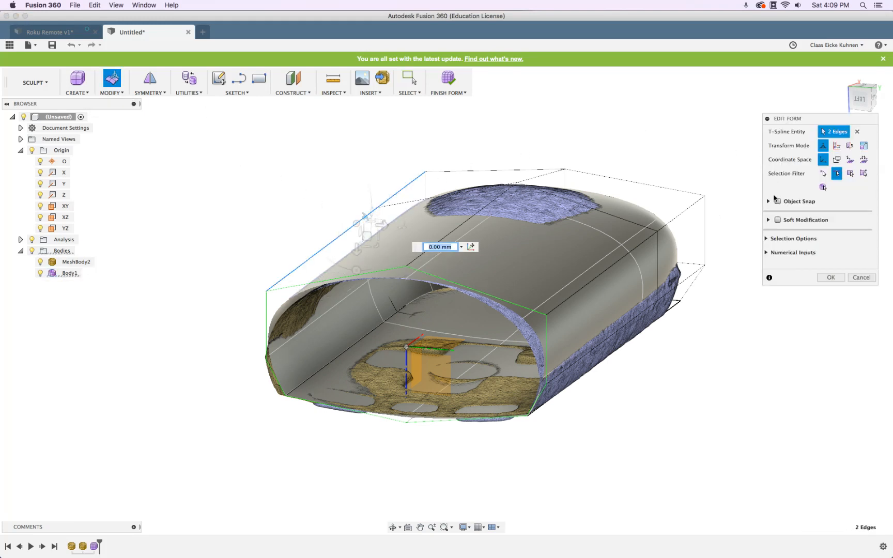
left_click(683, 216, "shift")
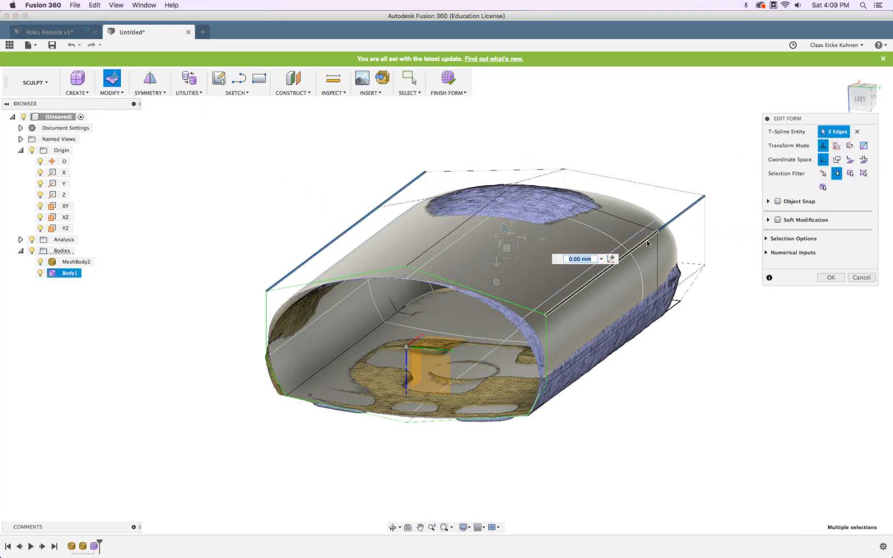
middle_click_drag(676, 341, 682, 335, "shift")
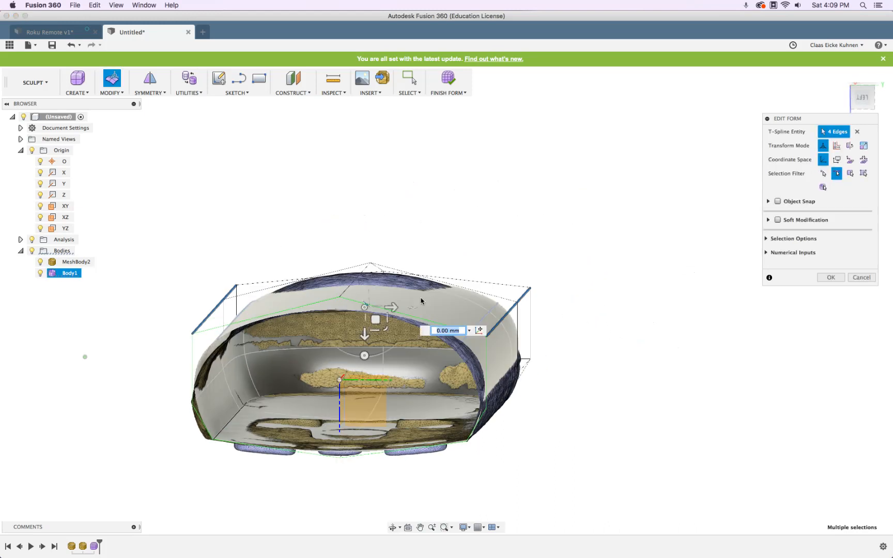
middle_click_drag(397, 315, 396, 236, "shift")
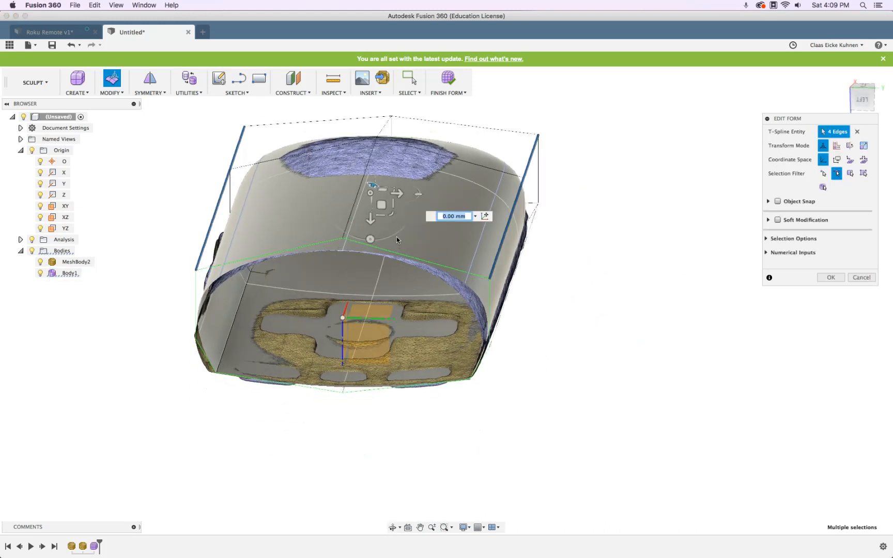
left_click_drag(392, 205, 390, 206)
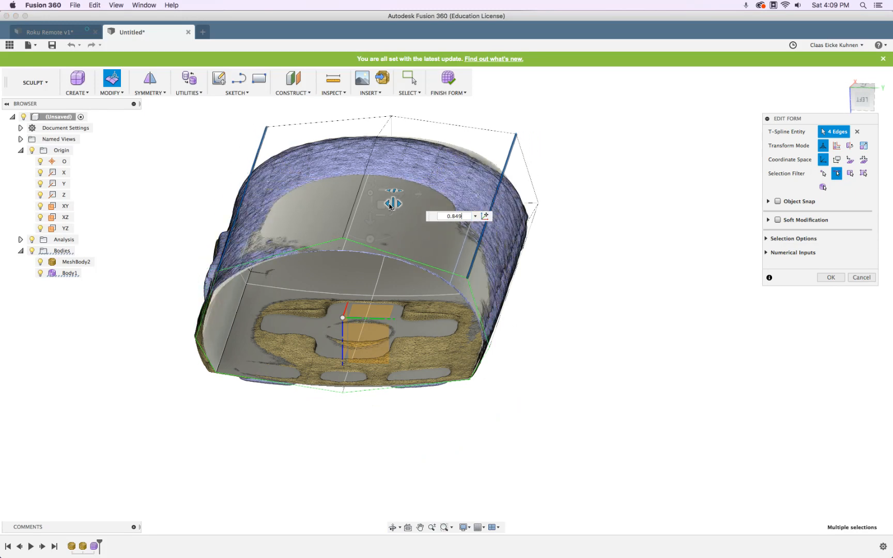
mouse_move(628, 342)
middle_mouse_down("shift")
mouse_move(639, 330)
mouse_move(622, 338)
middle_mouse_up("shift")
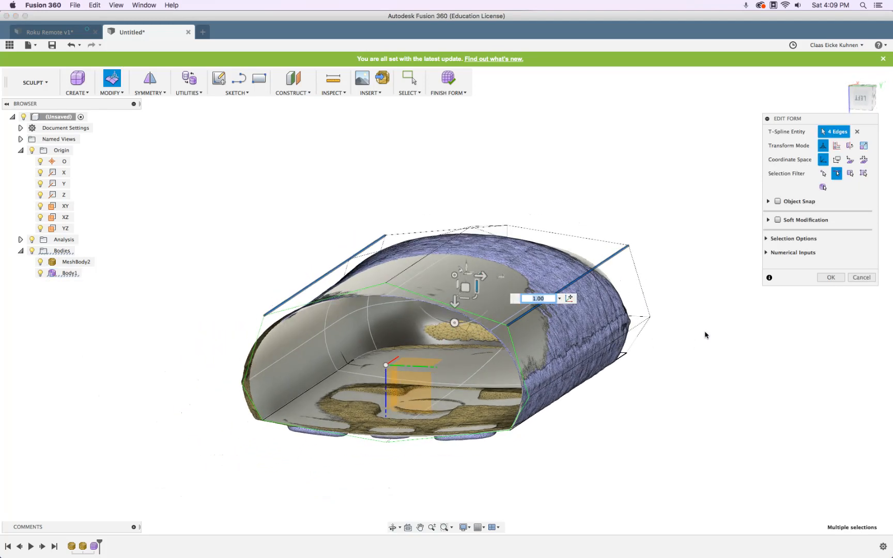
Scale four side edges slightly outward to 1.049 and confirm the form edit
left_click(566, 373)
left_click(629, 331, "shift")
middle_click_drag(406, 366, 207, 337, "shift")
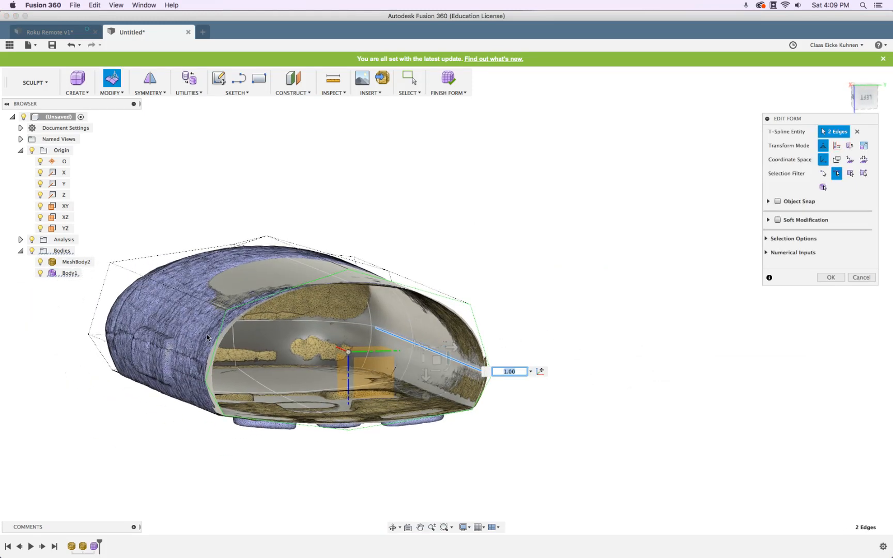
left_click(107, 345, "shift")
left_click(164, 365, "shift")
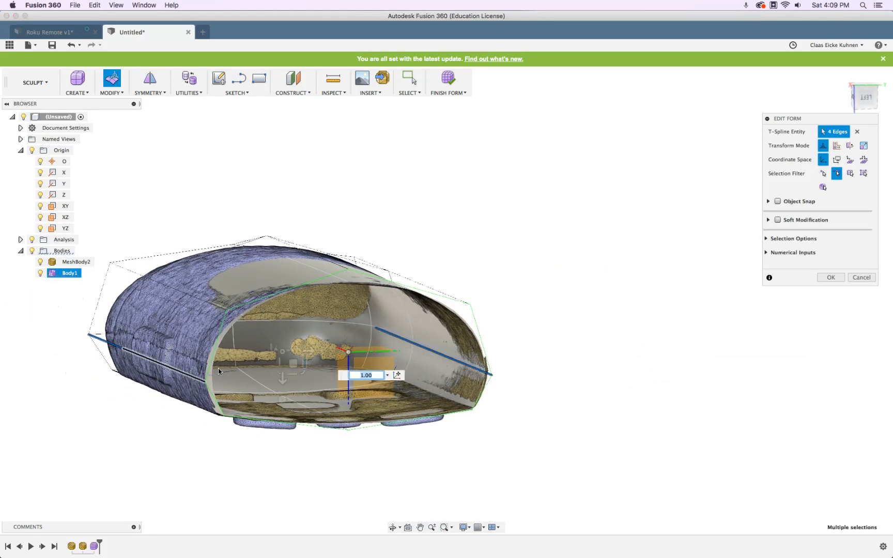
left_click_drag(306, 361, 306, 362)
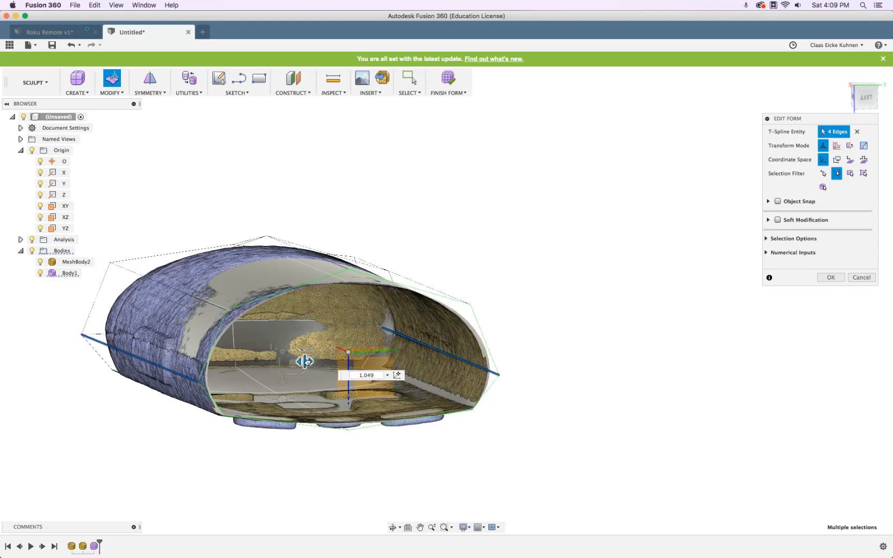
middle_click_drag(571, 272, 651, 282, "shift")
left_click(831, 278)
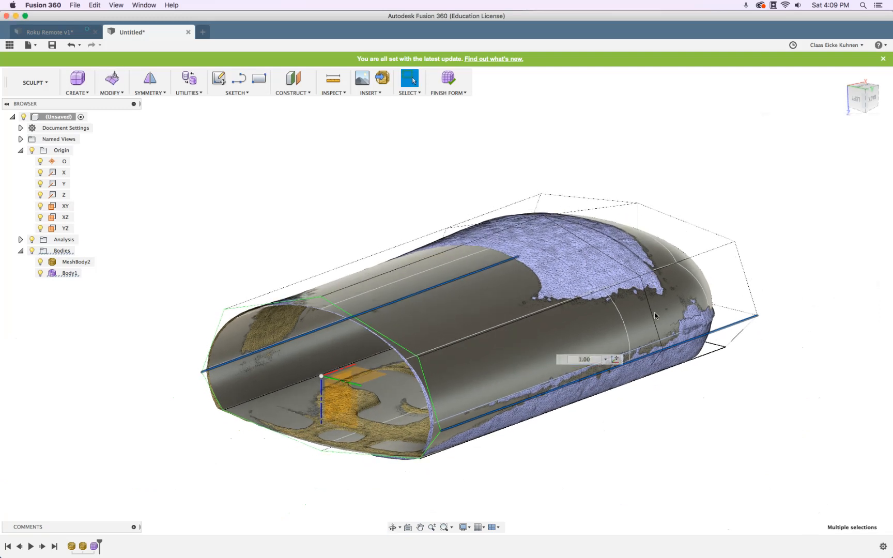
scroll(654, 315, "down", 3)
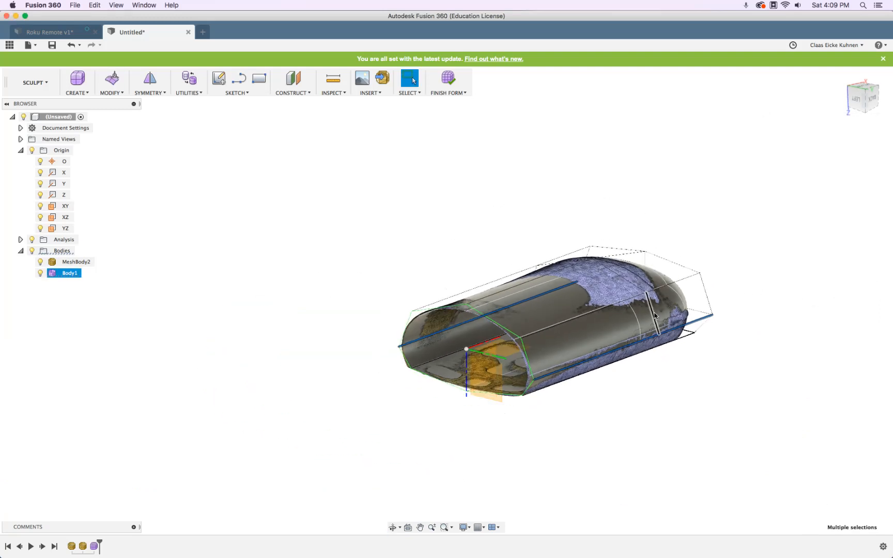
Add a second section analysis cutting the remote lengthwise along the XZ plane
left_click(345, 96)
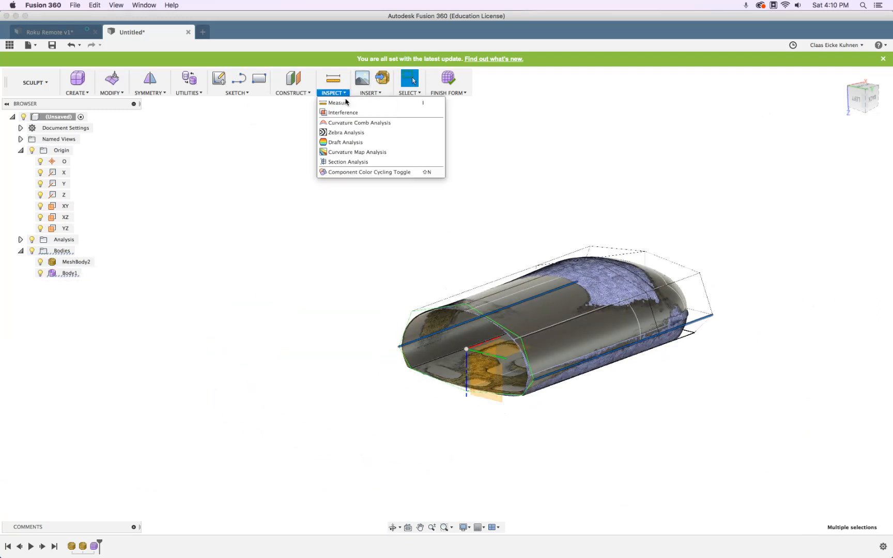
left_click(347, 166)
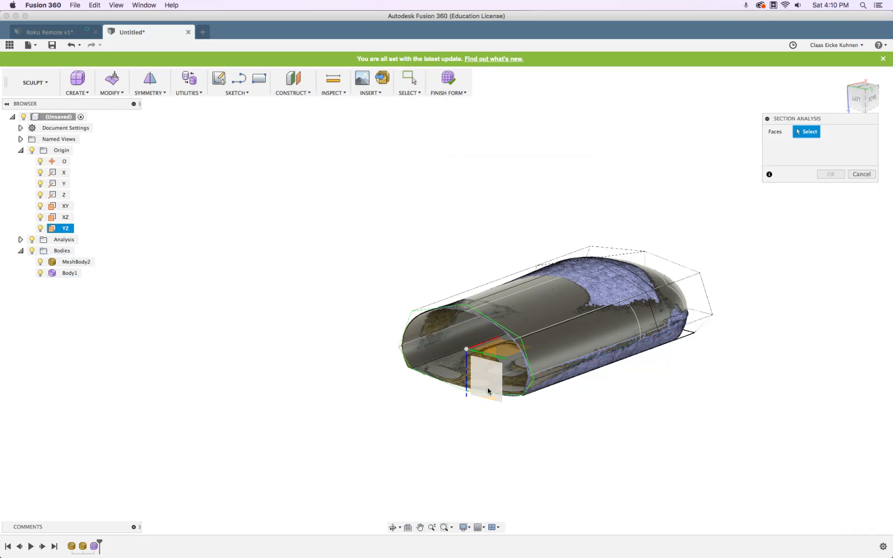
middle_click_drag(510, 425, 509, 388, "shift")
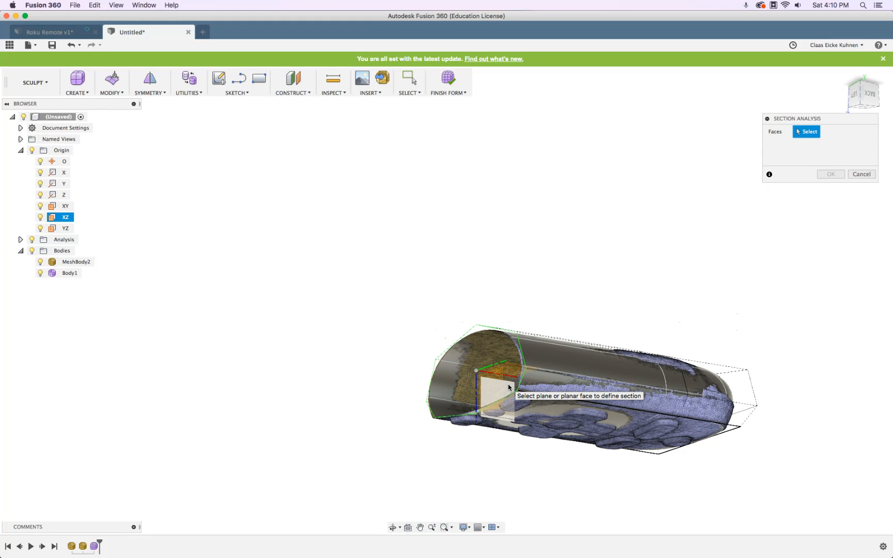
left_click(508, 387)
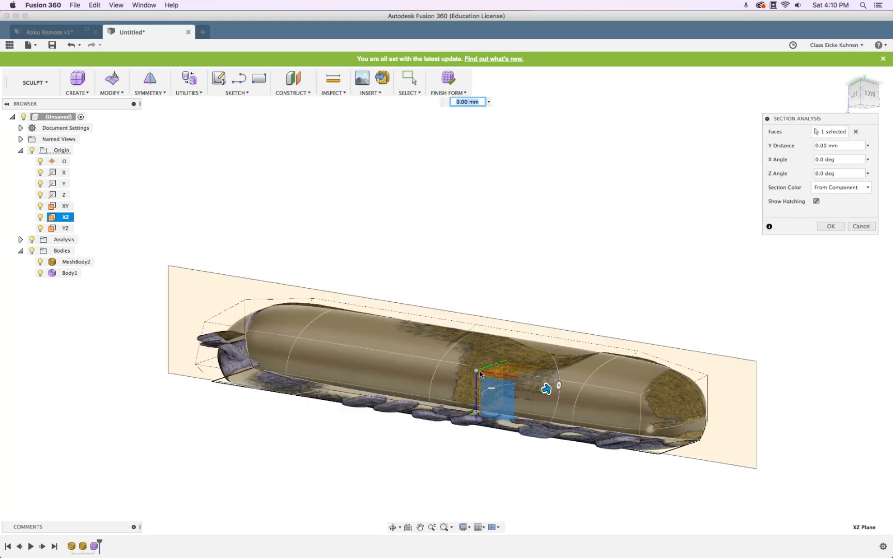
left_click(826, 227)
Orbit around the remote's end and toggle the section cut's visibility to compare body and mesh
middle_click_drag(765, 283, 703, 364, "shift")
scroll(735, 374, "up", 5)
scroll(713, 367, "up", 3)
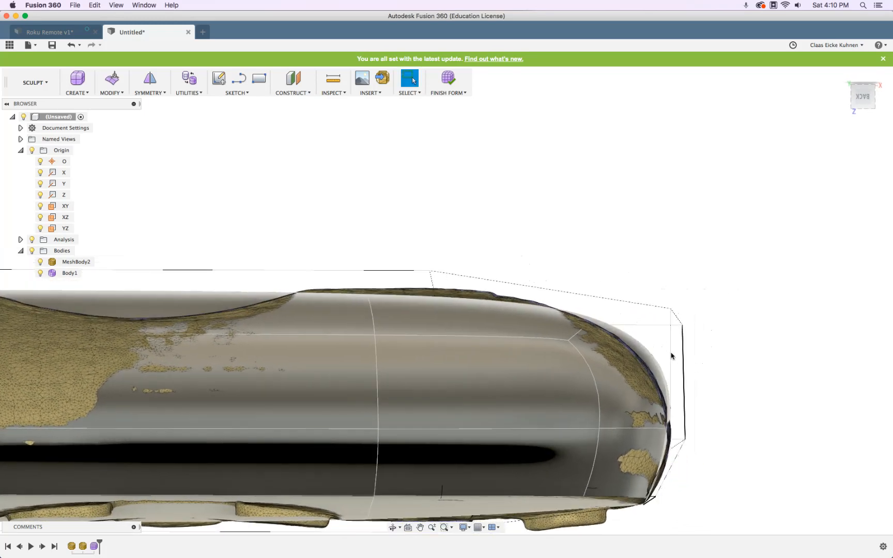
left_click(677, 320)
middle_click_drag(698, 315, 697, 292, "shift")
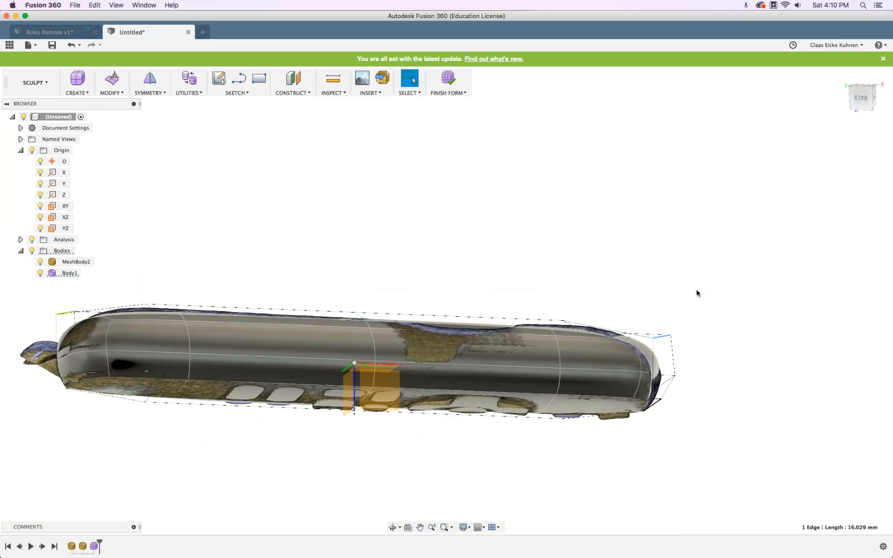
middle_click_drag(708, 335, 652, 385, "shift")
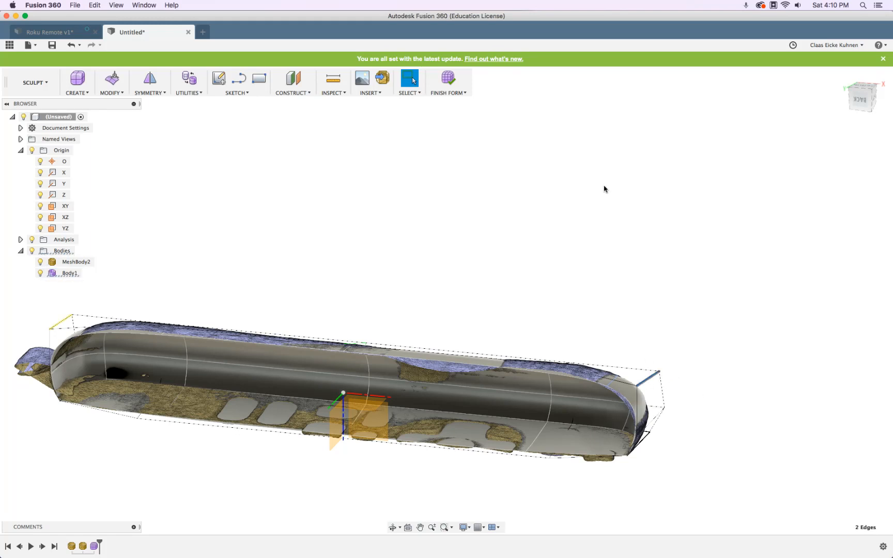
left_click(33, 240)
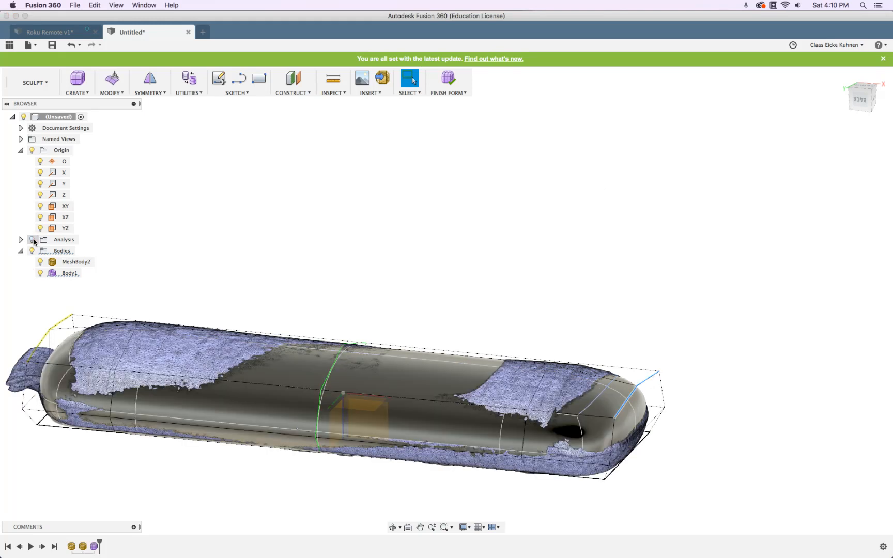
left_click(33, 240)
left_click(33, 240)
left_click(33, 240)
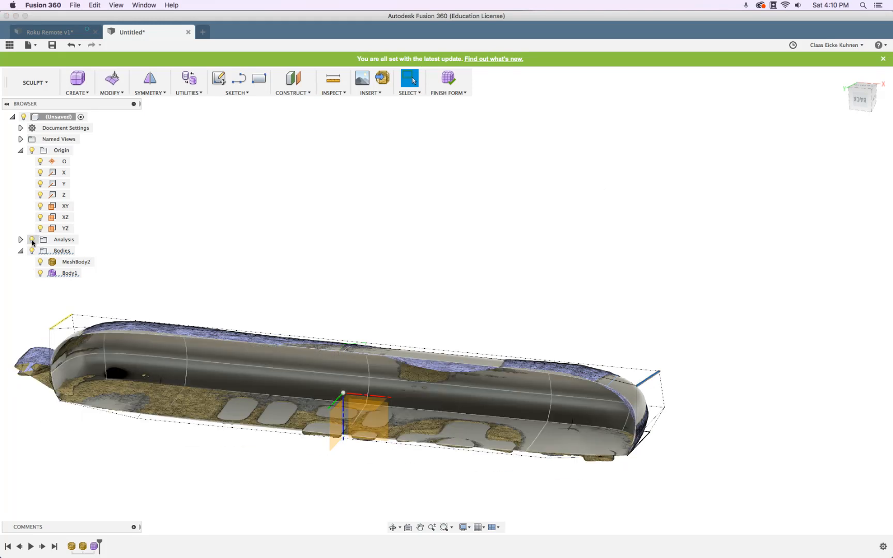
Reopen Edit Form and pull two edges at the rounded end slightly inward
left_click(113, 81)
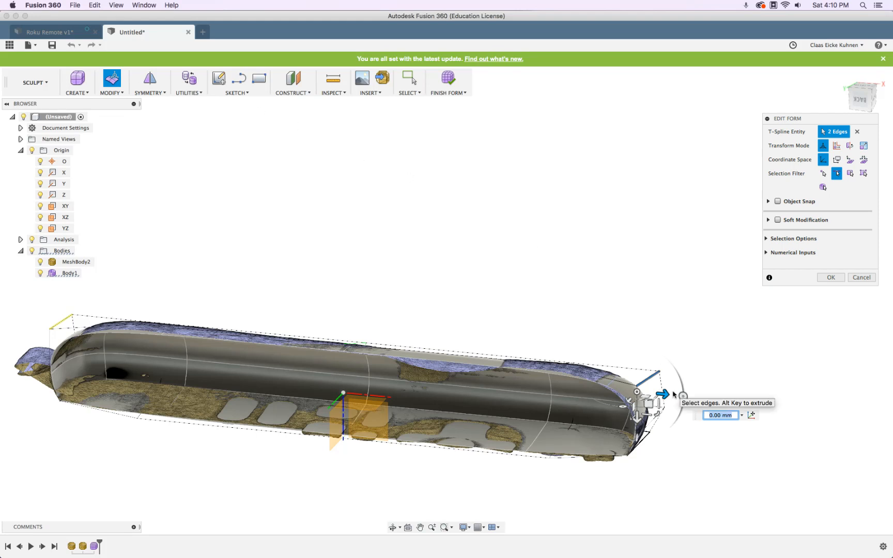
scroll(674, 395, "down", 3)
scroll(672, 396, "up", 10)
left_click_drag(622, 387, 602, 388)
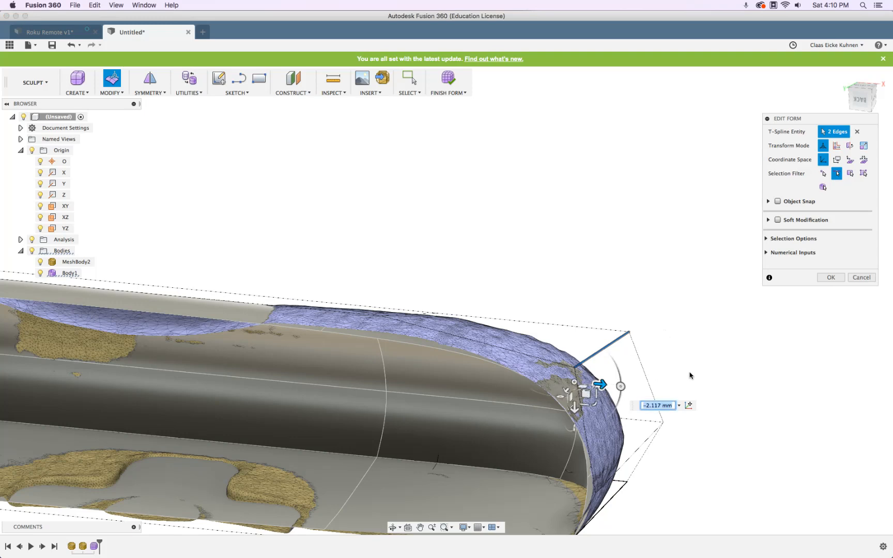
scroll(689, 373, "down", 5)
mouse_move(694, 426)
middle_mouse_down("shift")
mouse_move(707, 413)
mouse_move(692, 421)
middle_mouse_up("shift")
scroll(645, 358, "up", 3)
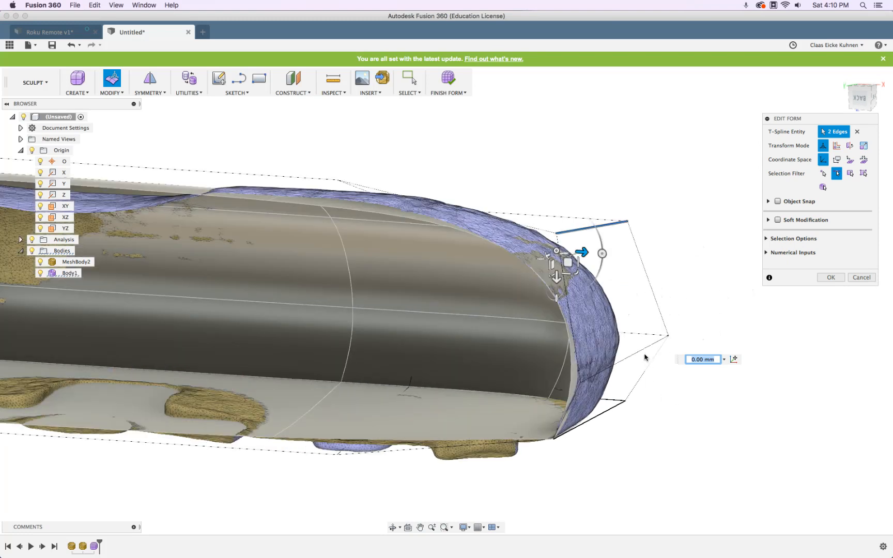
left_click(644, 356)
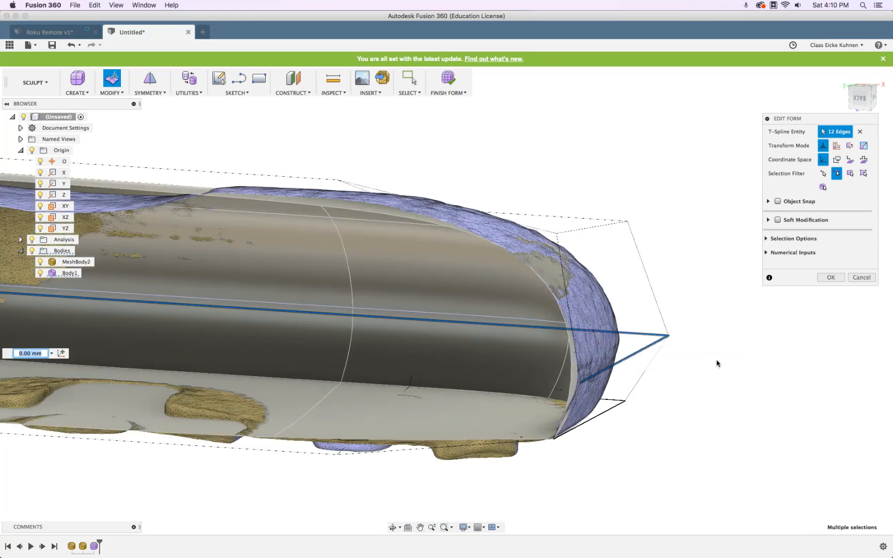
With the section cut hidden, select two rounded-end edges and push them out slightly
left_click(638, 356)
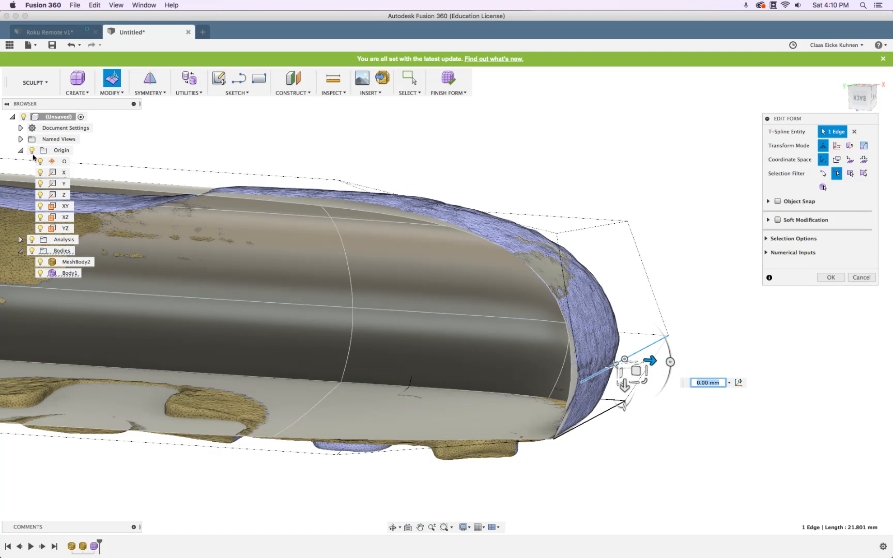
left_click(32, 239)
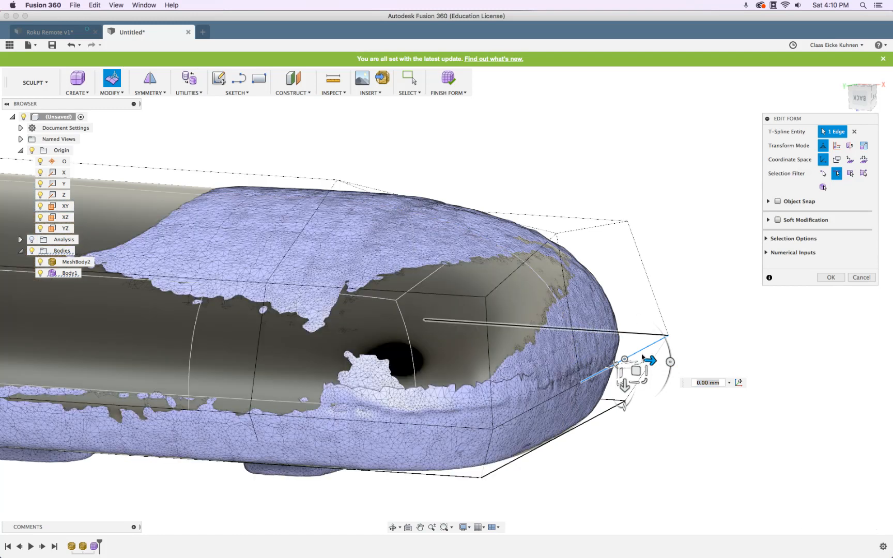
left_click(558, 396, "shift")
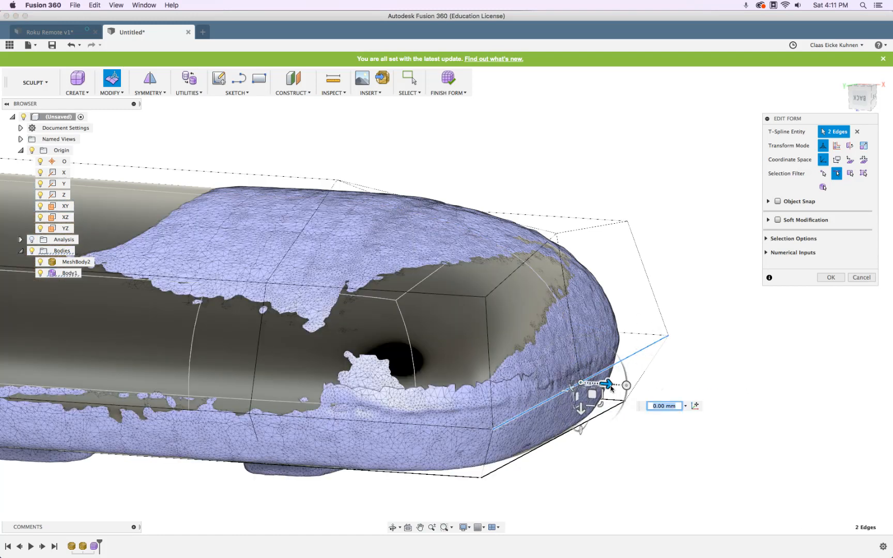
left_click_drag(607, 385, 618, 385)
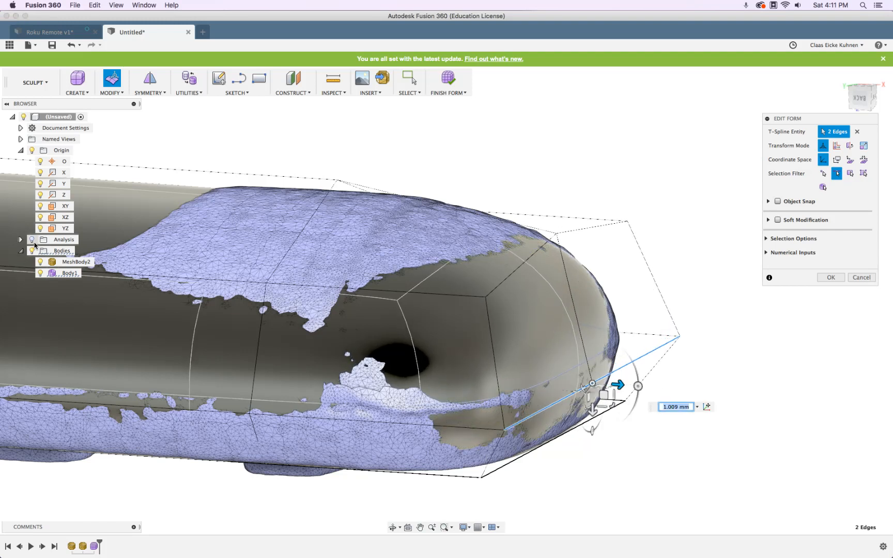
Pull the top end edge slightly inward and check the end from back, below and above
left_click(603, 227)
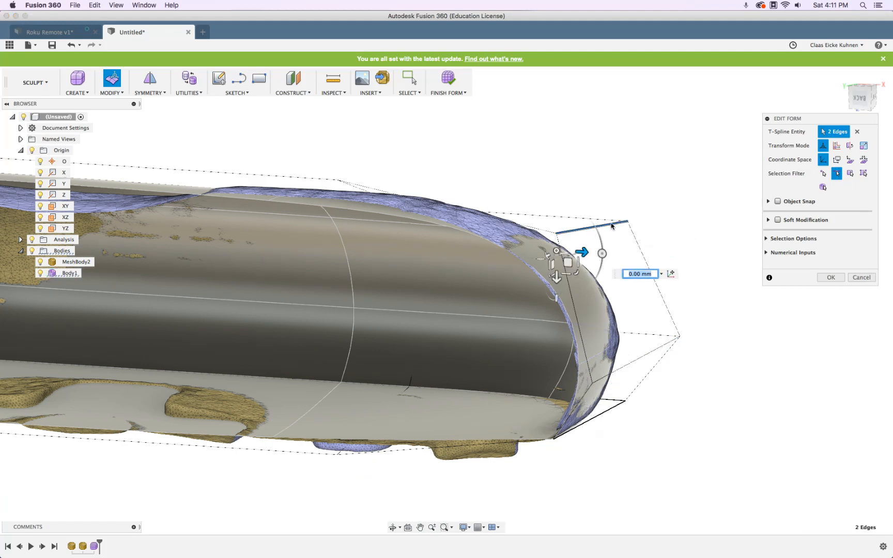
left_click_drag(577, 254, 581, 254)
mouse_move(534, 163)
middle_mouse_down("shift")
mouse_move(541, 160)
mouse_move(538, 175)
middle_mouse_up("shift")
scroll(538, 175, "down", 5)
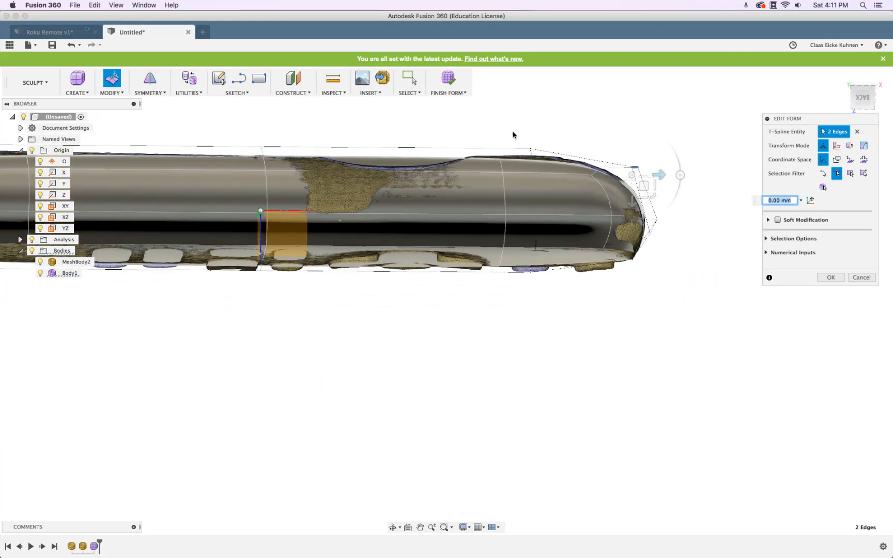
mouse_move(514, 138)
middle_mouse_down("shift")
mouse_move(512, 259)
mouse_move(510, 100)
mouse_move(505, 151)
mouse_move(502, 133)
middle_mouse_up("shift")
scroll(575, 137, "down", 5)
scroll(575, 137, "up", 5)
middle_click_drag(560, 133, 534, 154, "shift")
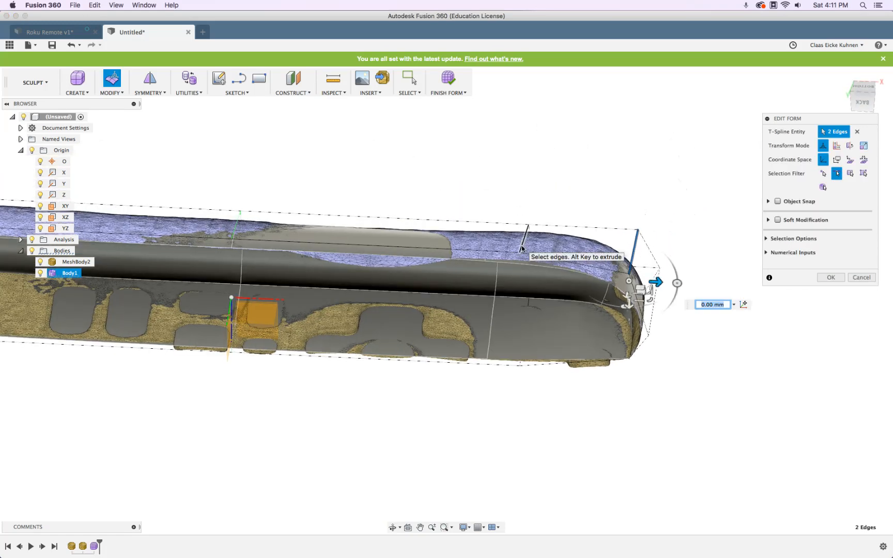
scroll(530, 264, "up", 4)
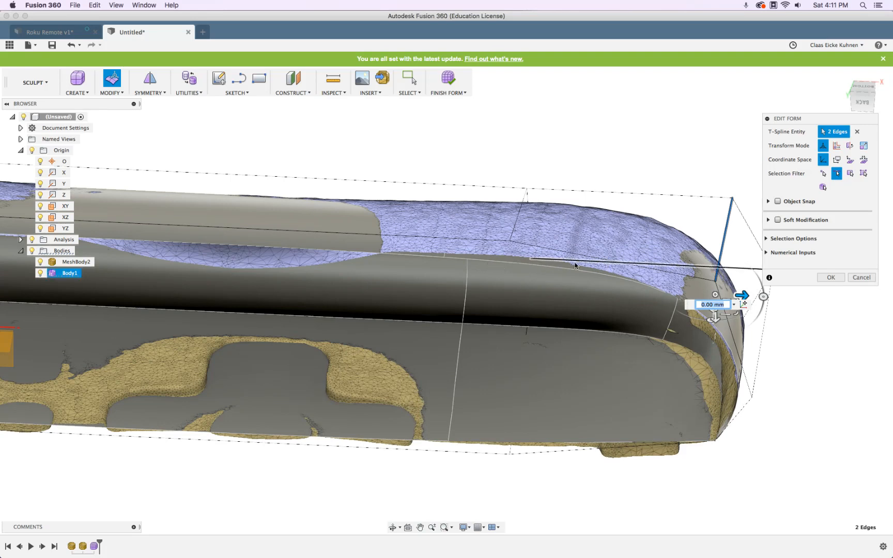
Select the end edge loop with the section hidden and move it outward 2.62 mm
scroll(568, 132, "down", 1)
scroll(568, 132, "down", 3)
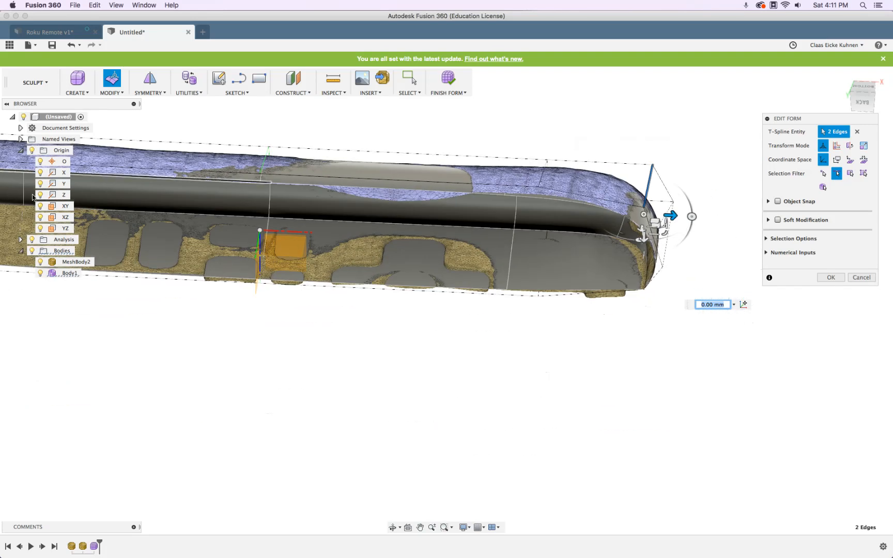
left_click(32, 239)
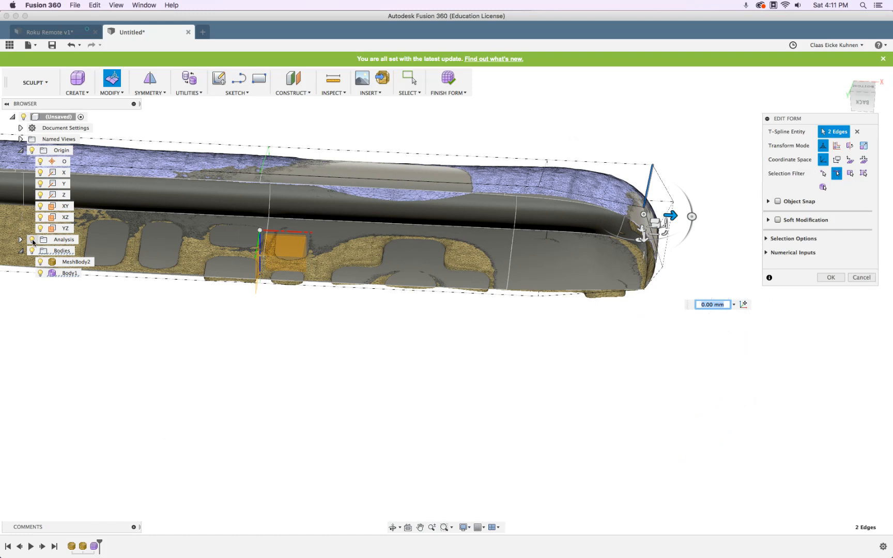
left_click(536, 209)
left_click(542, 175, "shift")
left_click_drag(568, 207, 599, 203)
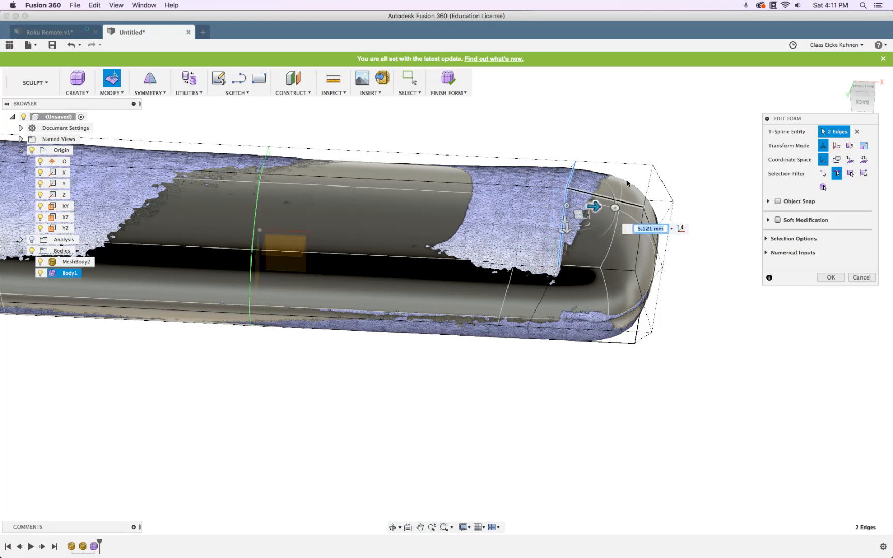
In back view with the section shown, shift the edges in to -4.076 mm and accept
left_click(859, 104)
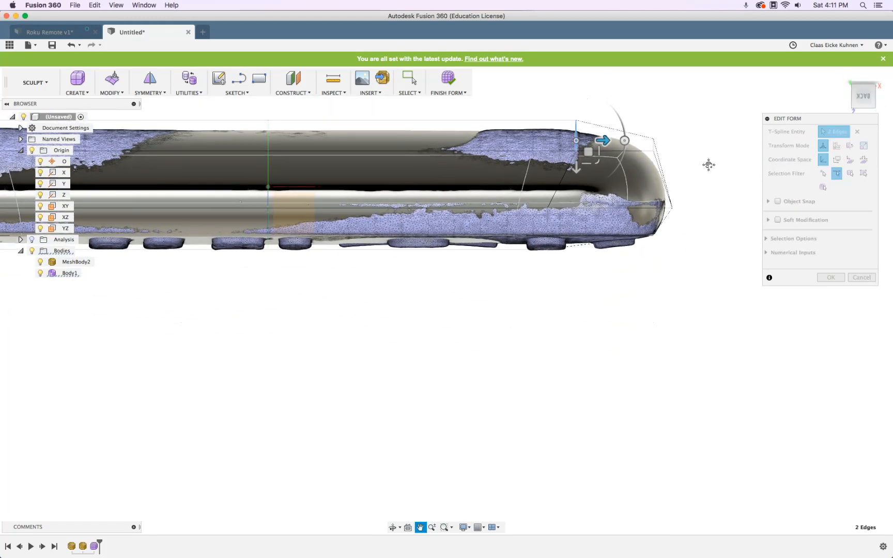
scroll(671, 179, "up", 3)
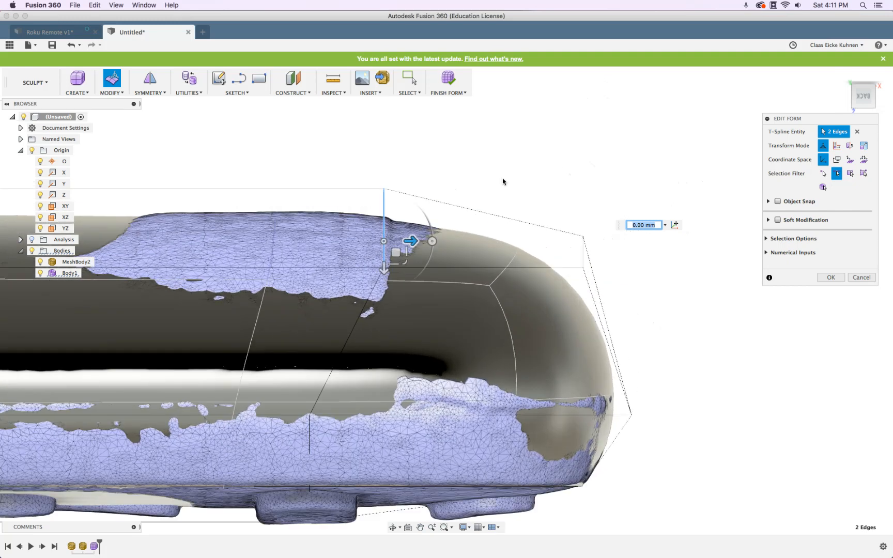
left_click(32, 239)
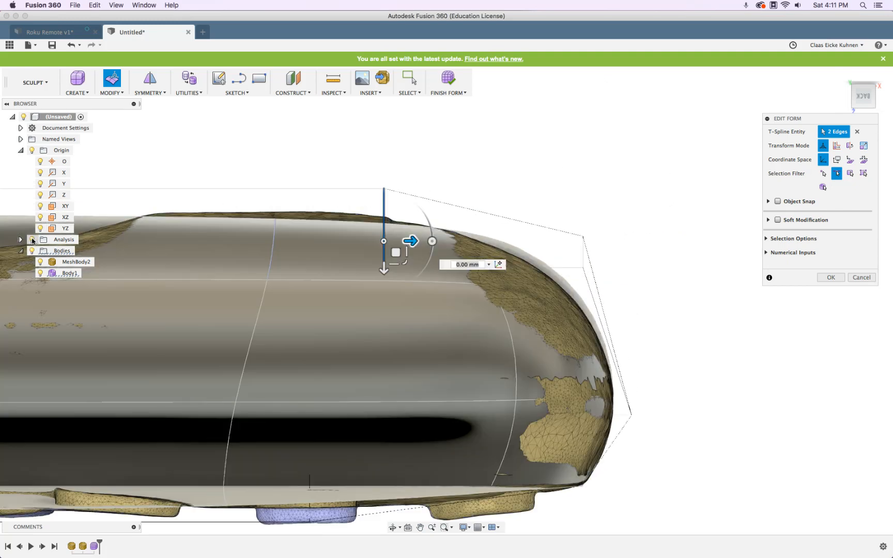
mouse_move(400, 242)
left_mouse_down()
mouse_move(356, 242)
mouse_move(397, 239)
left_mouse_up()
left_click_drag(383, 239, 352, 241)
scroll(353, 240, "down", 8)
middle_click_drag(322, 204, 532, 168)
scroll(432, 175, "up", 4)
scroll(432, 175, "down", 3)
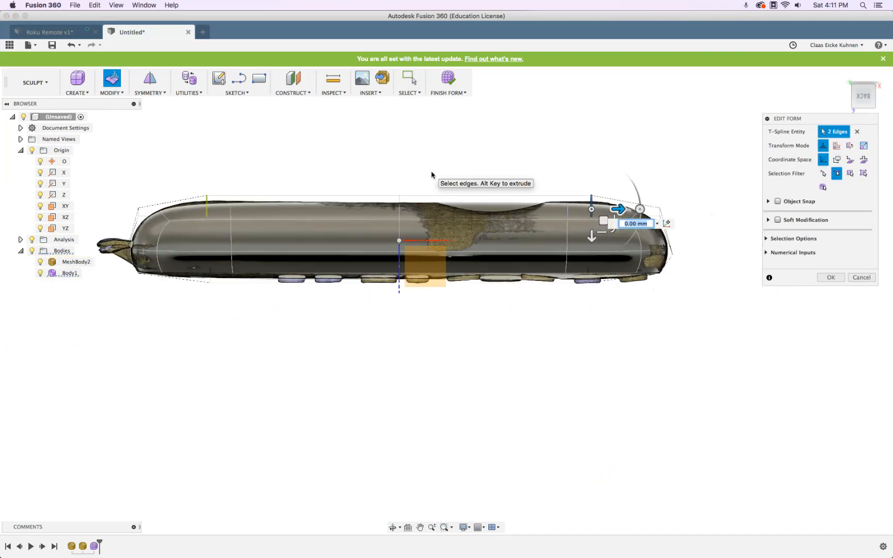
middle_click_drag(486, 394, 683, 300, "shift")
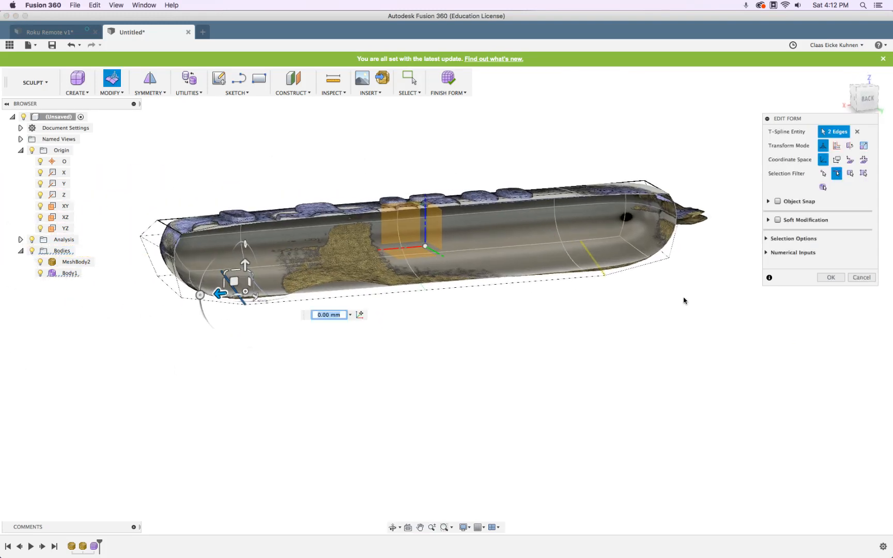
left_click(830, 277)
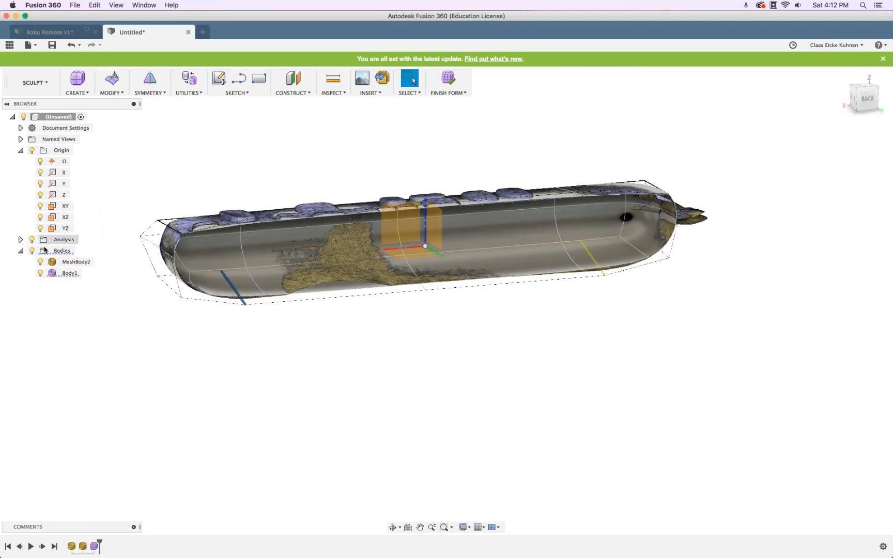
Hide the section cut and the scanned mesh so only Body1 is visible
left_click(33, 240)
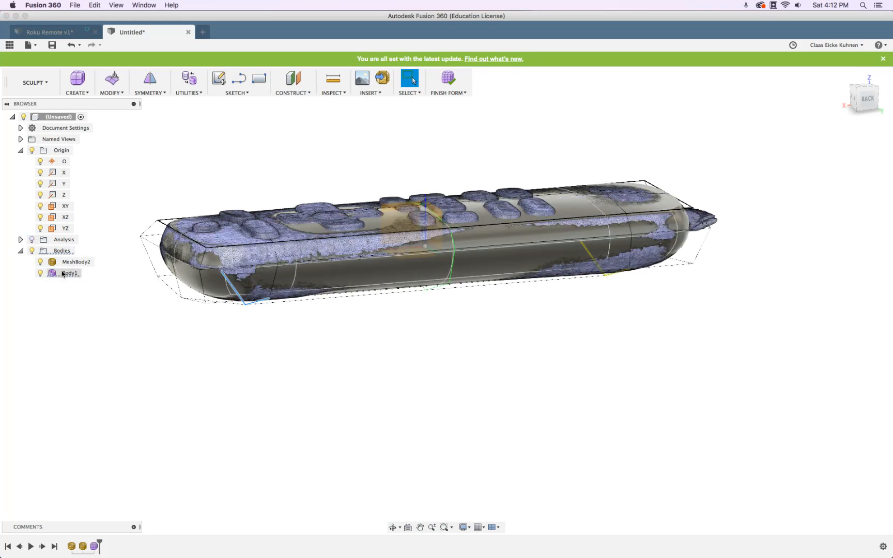
left_click(40, 261)
middle_click_drag(316, 356, 335, 369, "shift")
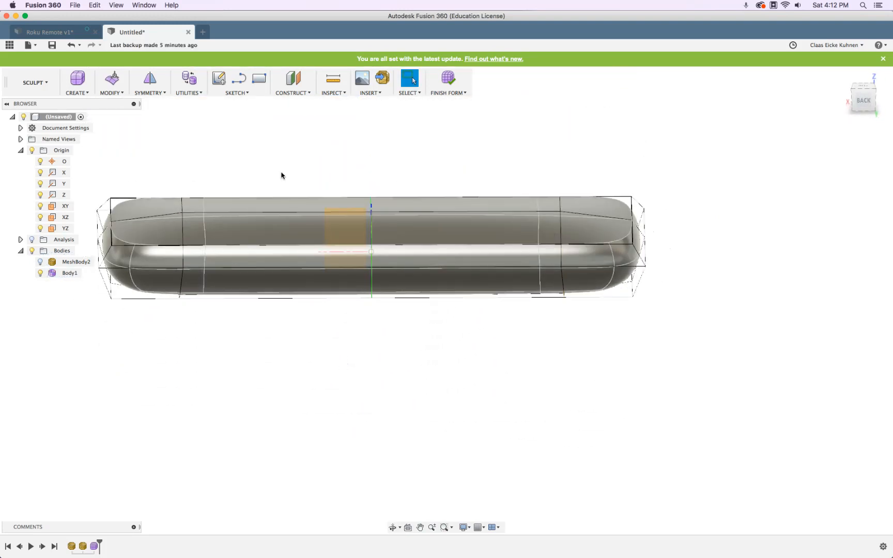
Insert a new edge loop beside a vertical loop, offset to -0.485 toward the right end
left_click(112, 92)
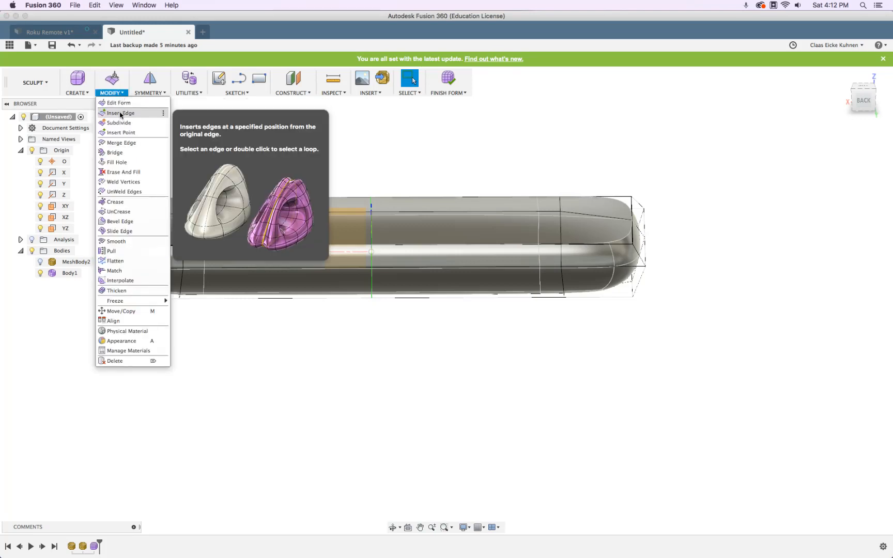
left_click(121, 113)
double_click(372, 285)
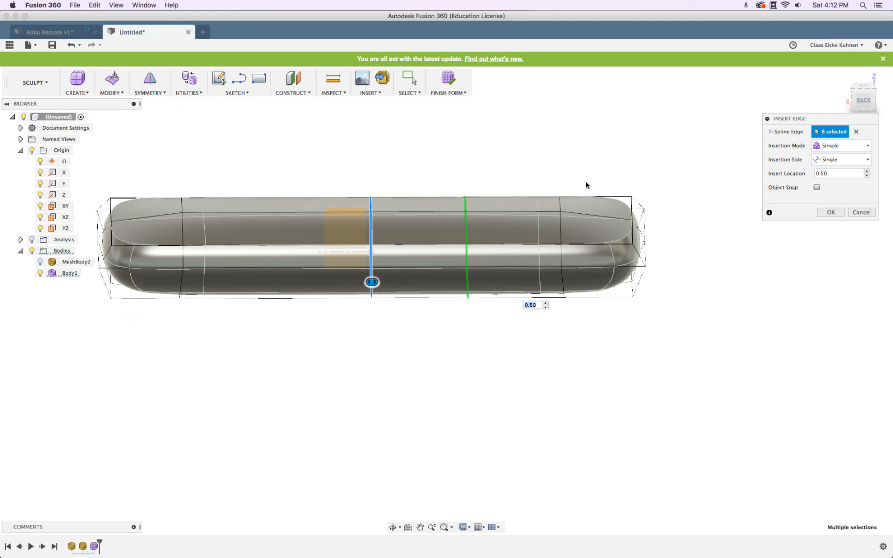
mouse_move(197, 273)
left_mouse_down()
mouse_move(223, 278)
mouse_move(206, 275)
left_mouse_up()
left_click(831, 212)
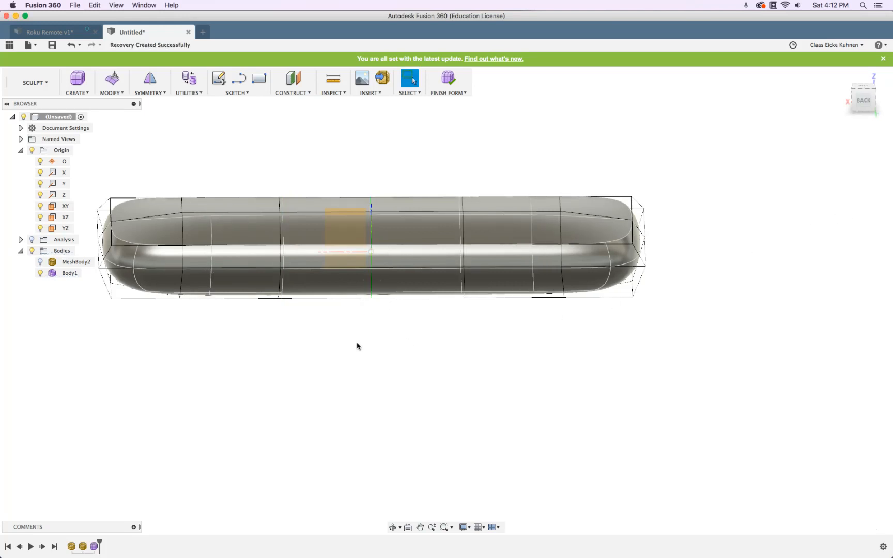
In back view, show the scanned mesh again and turn the section analysis back on
middle_click_drag(327, 330, 505, 245, "shift")
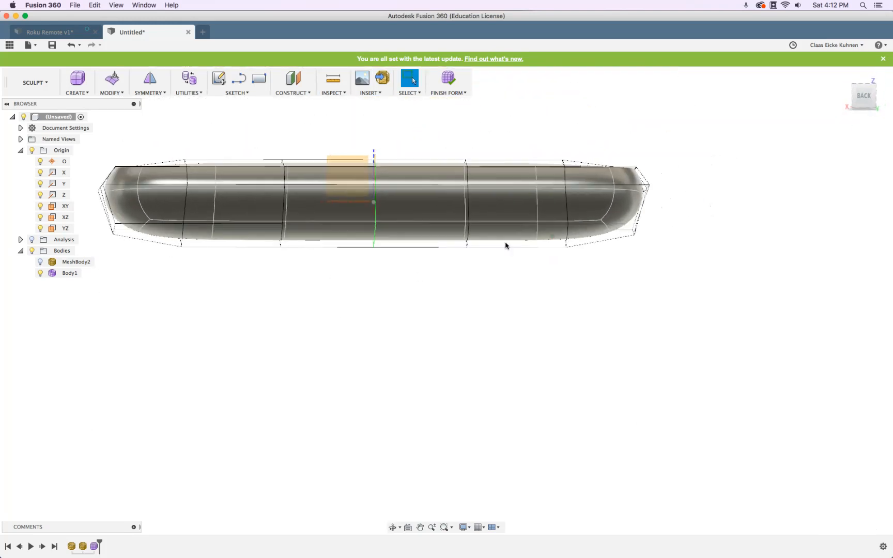
left_click(859, 103)
left_click(41, 264)
left_click(41, 264)
scroll(255, 255, "up", 5)
scroll(256, 255, "down", 3)
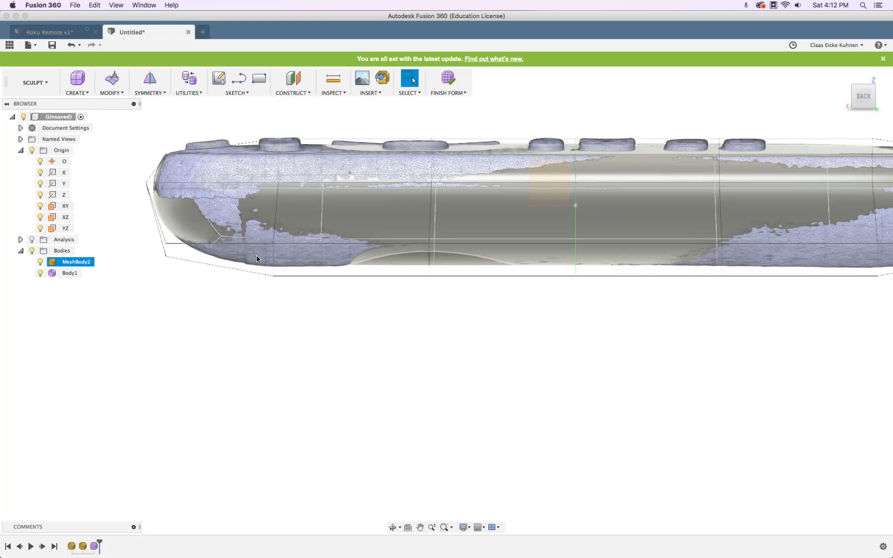
left_click(32, 240)
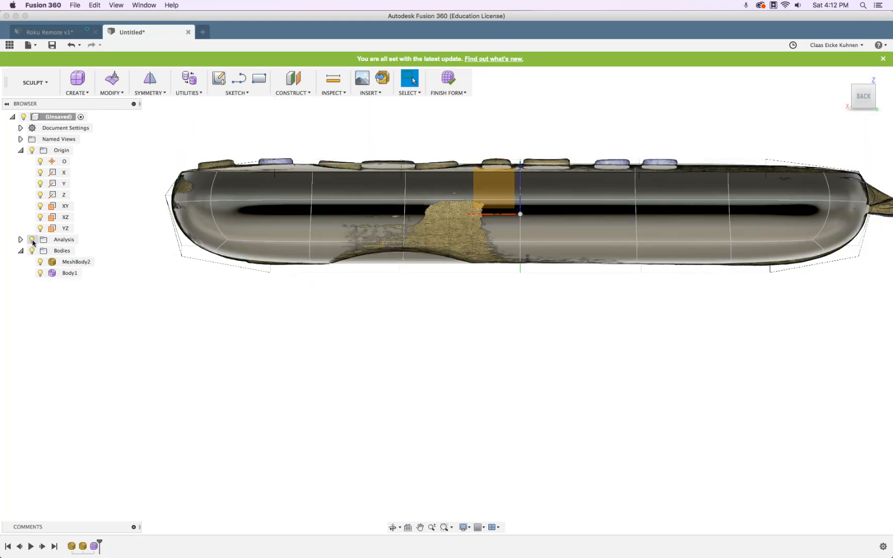
left_click(32, 241)
left_click(32, 241)
left_click(32, 242)
left_click(33, 242)
At the remote's right end, hide the section and open Edit Form on two top edges
middle_click_drag(271, 352, 574, 392, "shift")
middle_click_drag(512, 379, 233, 324)
middle_click_drag(651, 204, 455, 183)
scroll(592, 253, "up", 8)
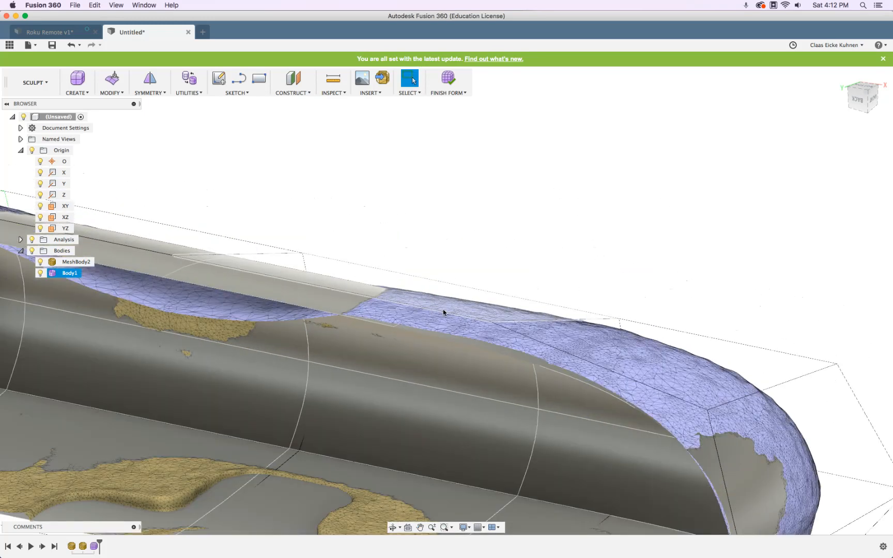
left_click(92, 263)
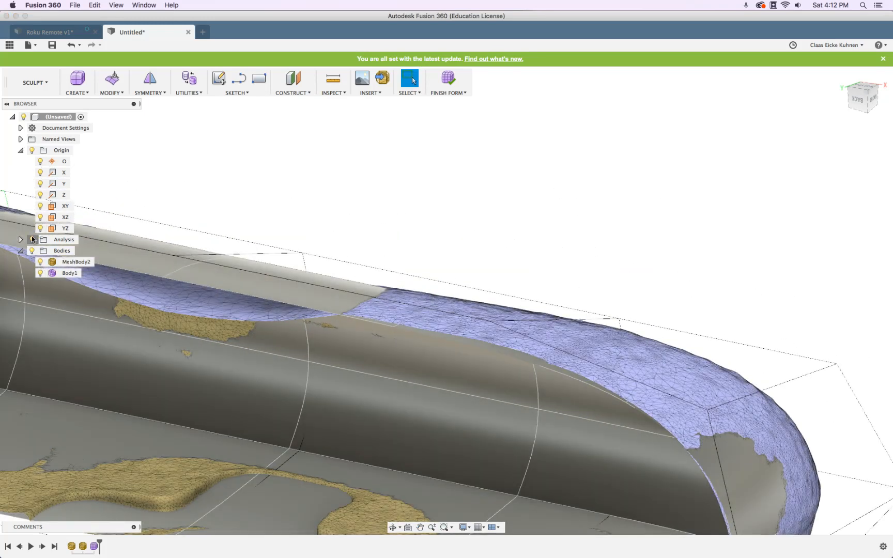
left_click(32, 239)
scroll(477, 252, "down", 5)
left_click(468, 313)
left_click(500, 297)
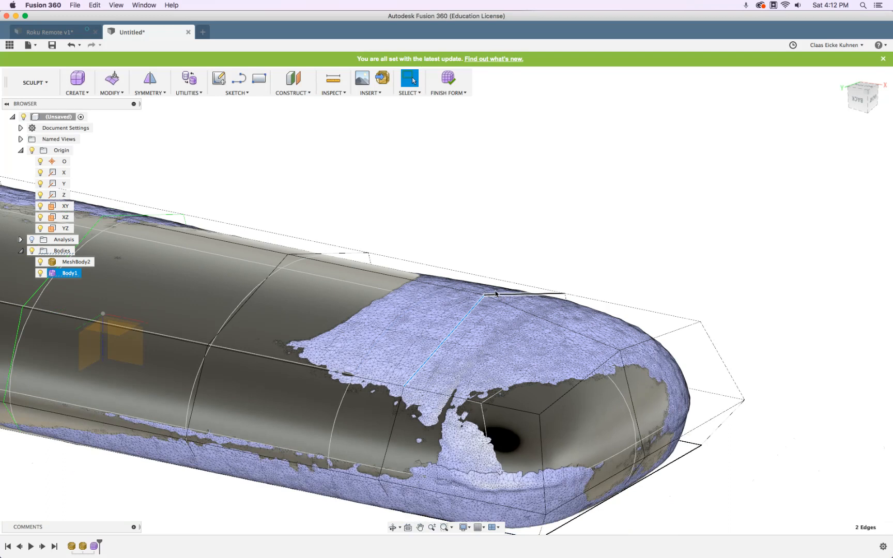
left_click(113, 83)
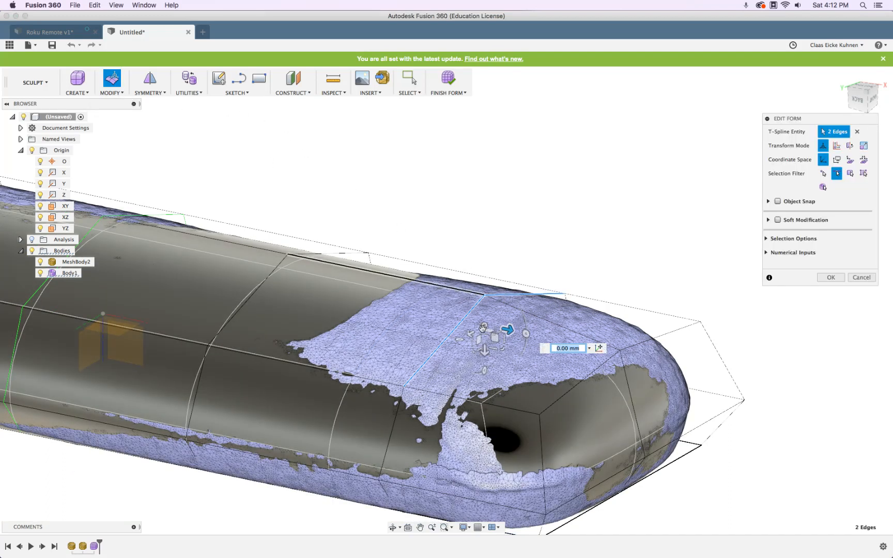
Shift the two top end edges to 3.347 mm and pull them toward the scan, checking with section analysis
left_click_drag(523, 332, 536, 336)
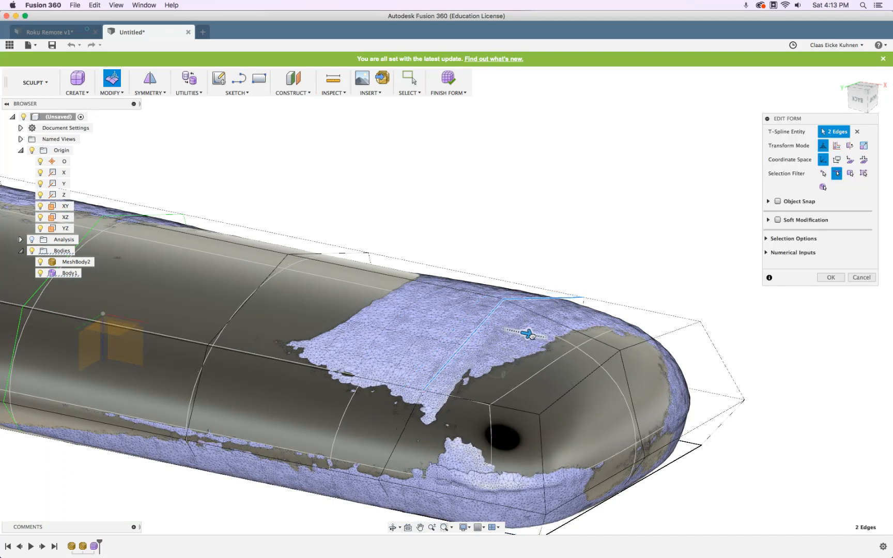
left_click(31, 241)
middle_click_drag(451, 237, 550, 232, "shift")
mouse_move(555, 219)
left_mouse_down()
mouse_move(501, 219)
mouse_move(566, 220)
left_mouse_up()
middle_click_drag(629, 161, 517, 255, "shift")
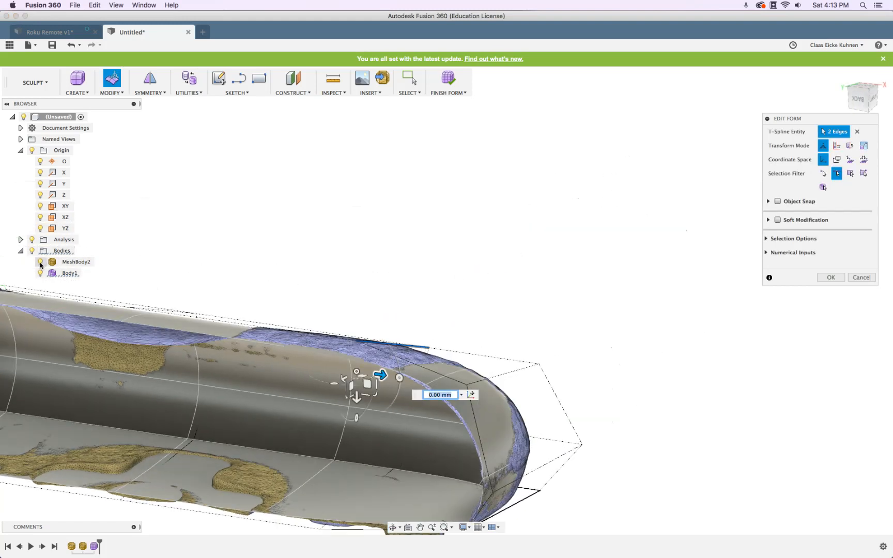
left_click(32, 240)
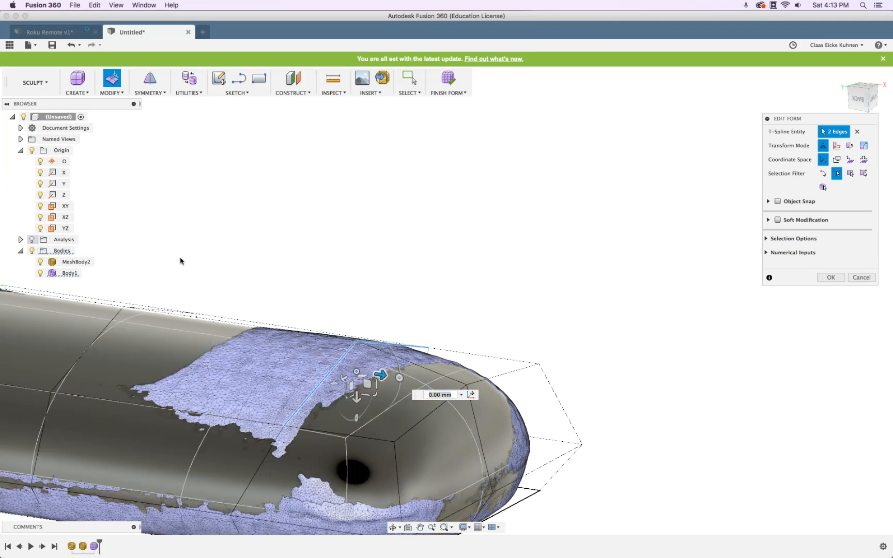
Move two rounded-end edges inward to match the mesh, then nudge the lower edges slightly outward
left_click(509, 372)
left_click(424, 419, "shift")
left_click_drag(490, 401, 483, 399)
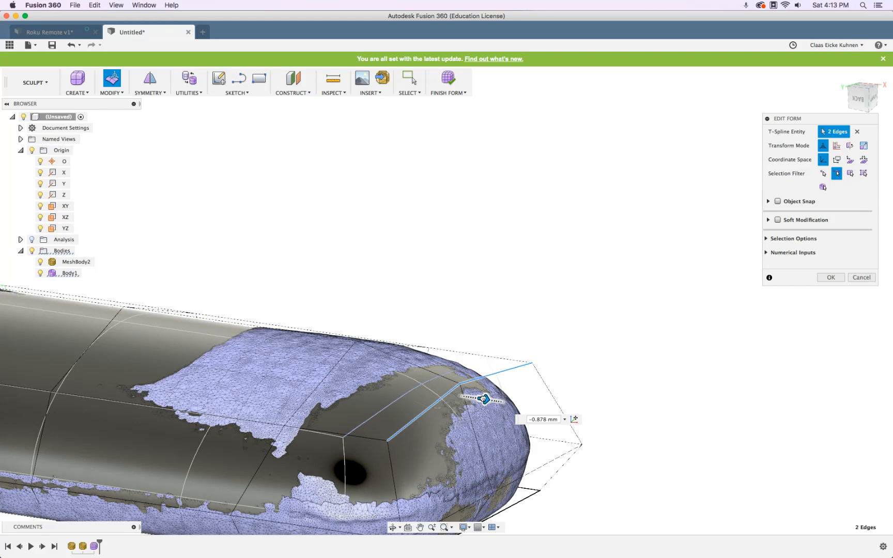
middle_click_drag(576, 472, 590, 453, "shift")
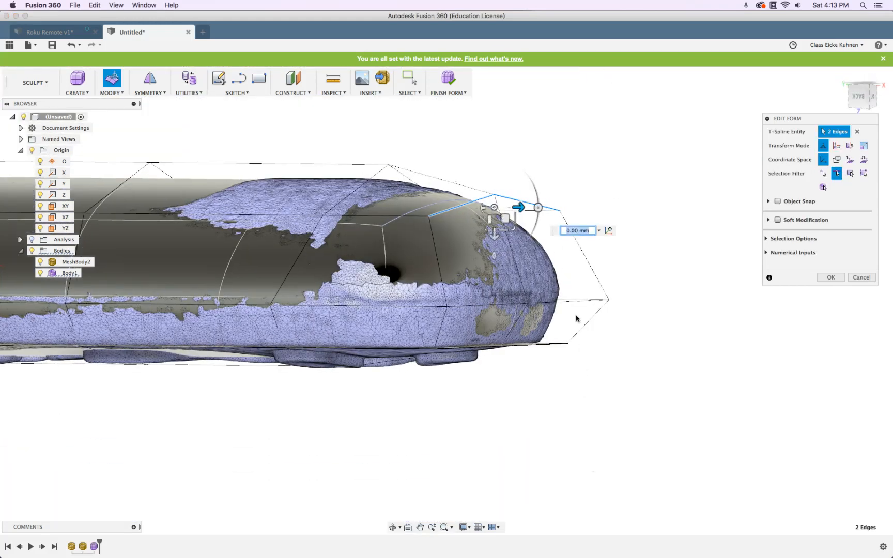
left_click(572, 302)
left_click(474, 307, "shift")
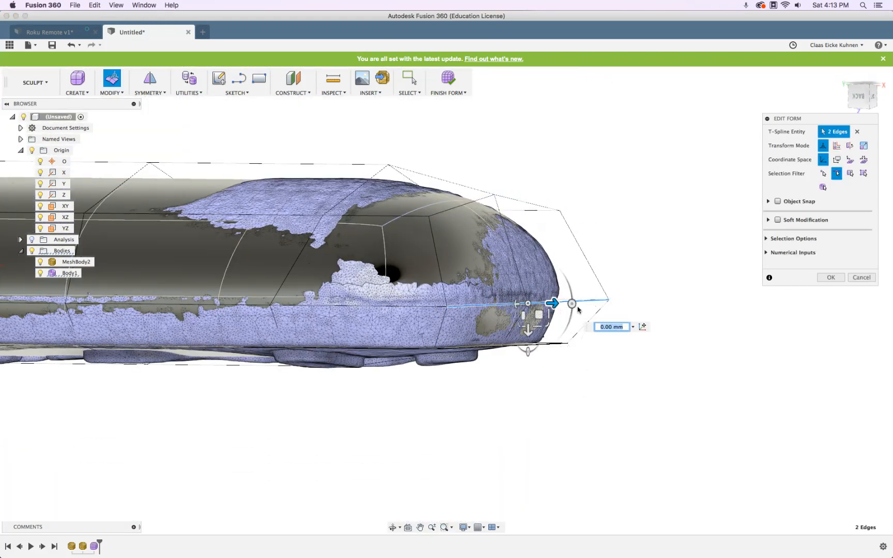
left_click_drag(552, 306, 554, 304)
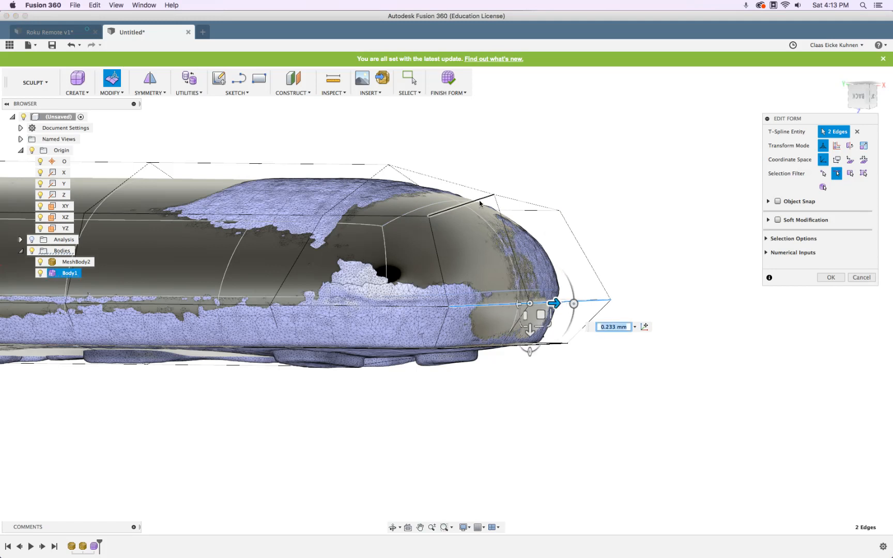
Nudge the top end edges inward and push the lower edges out 0.175 mm, checking from the back
left_click(480, 204)
left_click_drag(521, 207, 512, 297)
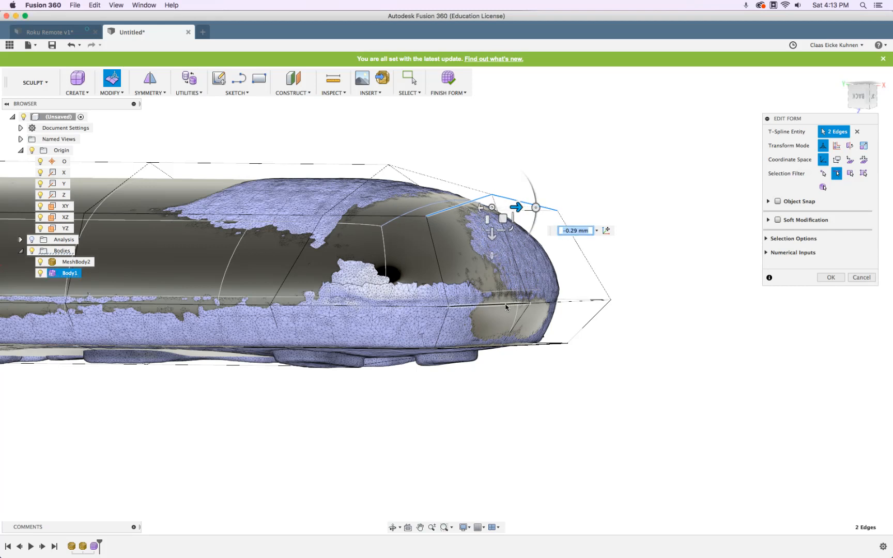
left_click(505, 307)
left_click_drag(554, 303, 556, 302)
scroll(532, 234, "up", 2)
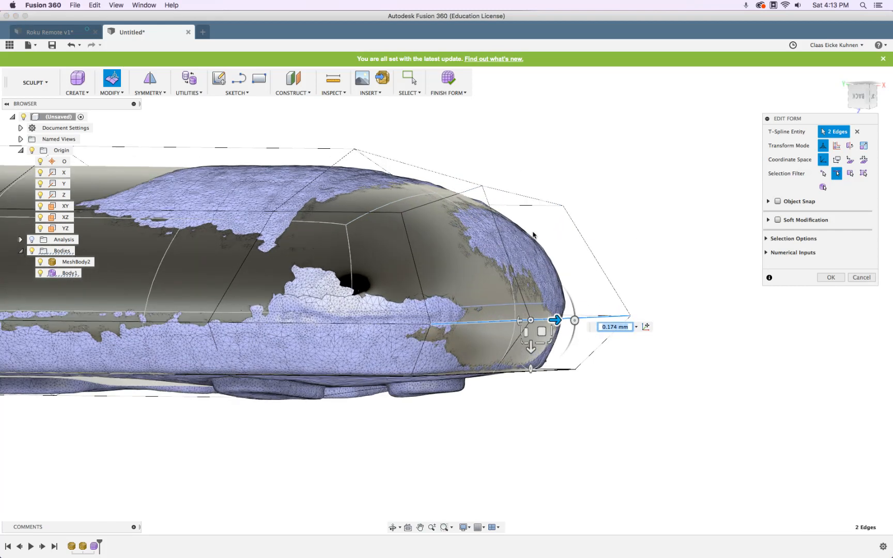
scroll(533, 234, "down", 7)
left_click(861, 97)
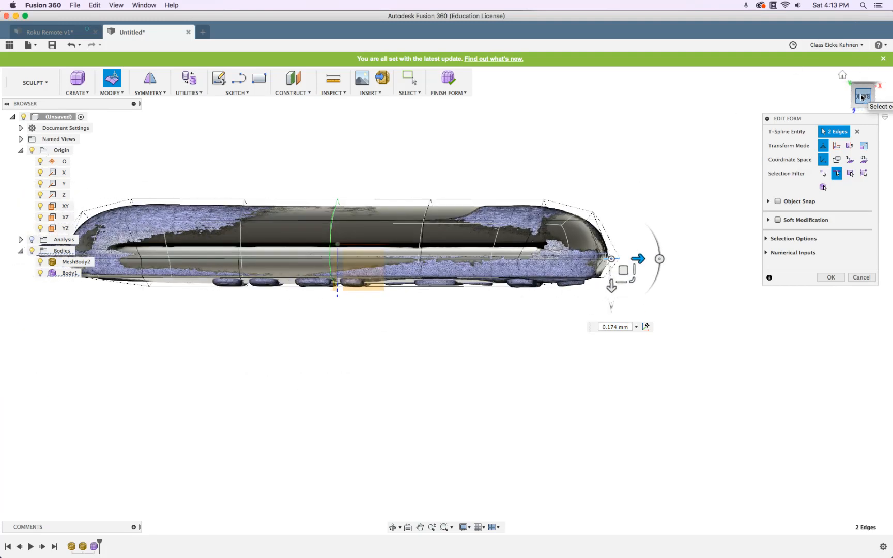
middle_click_drag(707, 463, 696, 316, "shift")
middle_click_drag(556, 361, 463, 397)
scroll(438, 341, "up", 5)
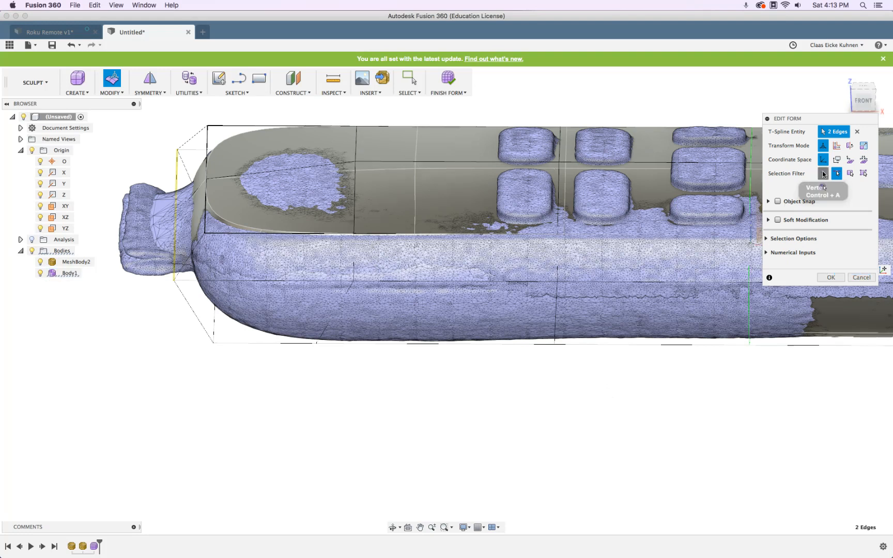
Drag the left-end cage vertex leftward and sideways until the end fits the scan
left_click(822, 173)
left_click(355, 162)
left_click_drag(383, 163, 344, 183)
middle_click_drag(397, 331, 382, 297, "shift")
left_click_drag(353, 248, 303, 248)
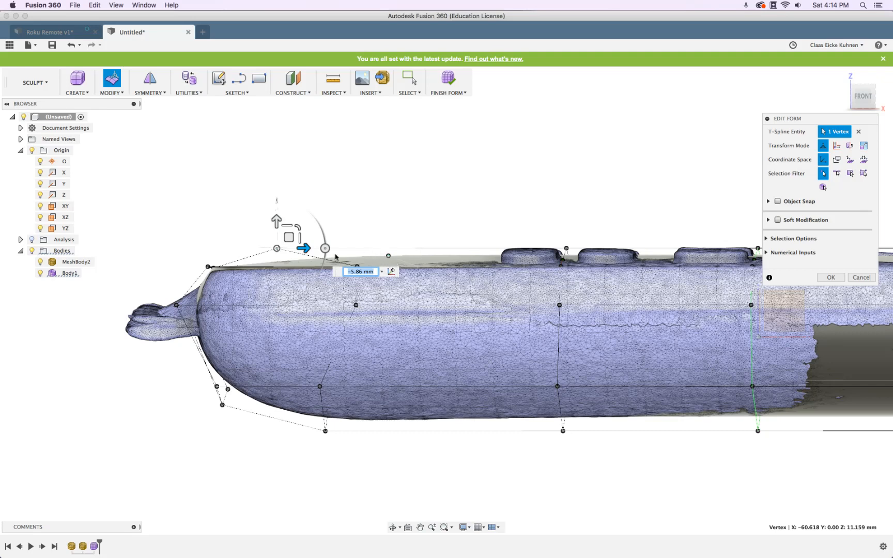
scroll(298, 258, "up", 5)
left_click_drag(263, 214, 262, 155)
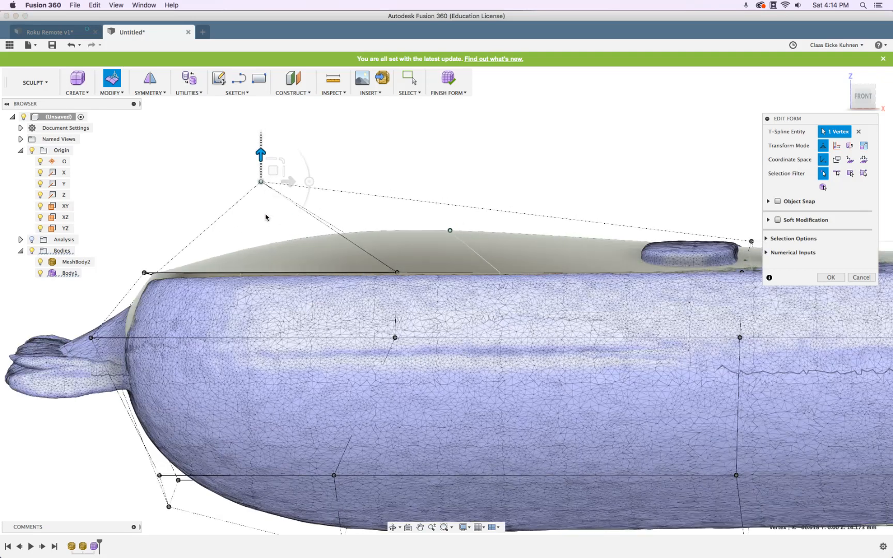
key("super+z")
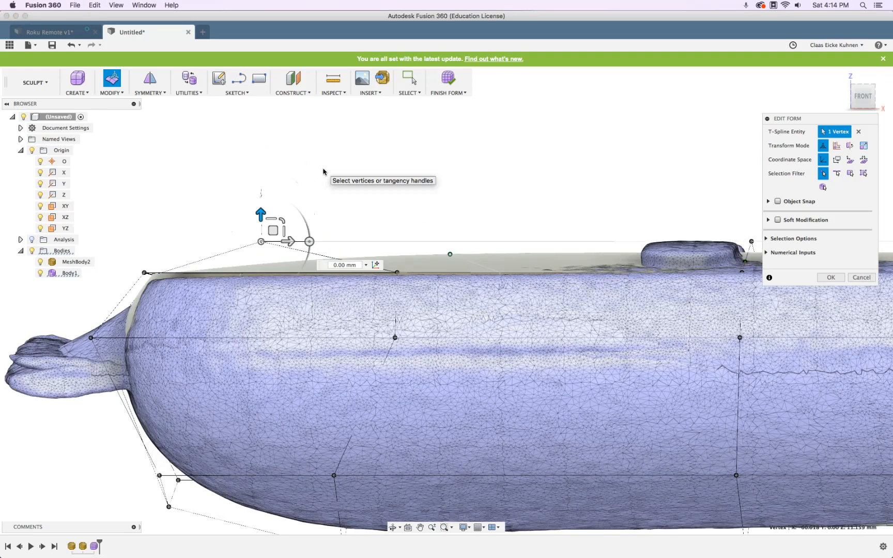
mouse_move(293, 241)
left_mouse_down()
mouse_move(248, 242)
mouse_move(353, 243)
mouse_move(299, 243)
left_mouse_up()
scroll(490, 243, "down", 5)
scroll(489, 244, "down", 1)
middle_click_drag(670, 203, 443, 247, "shift")
Select two top edges and adjust their height until they meet the scanned surface
left_click(837, 173)
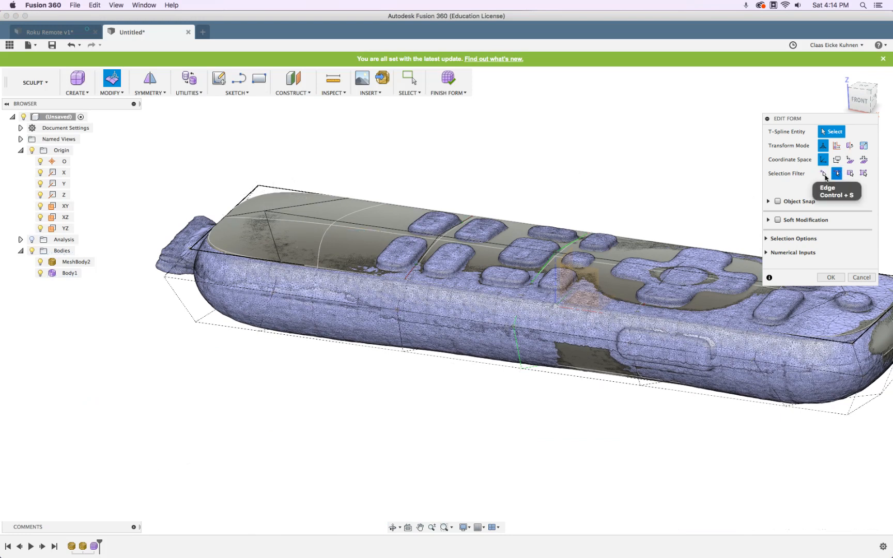
left_click(323, 221)
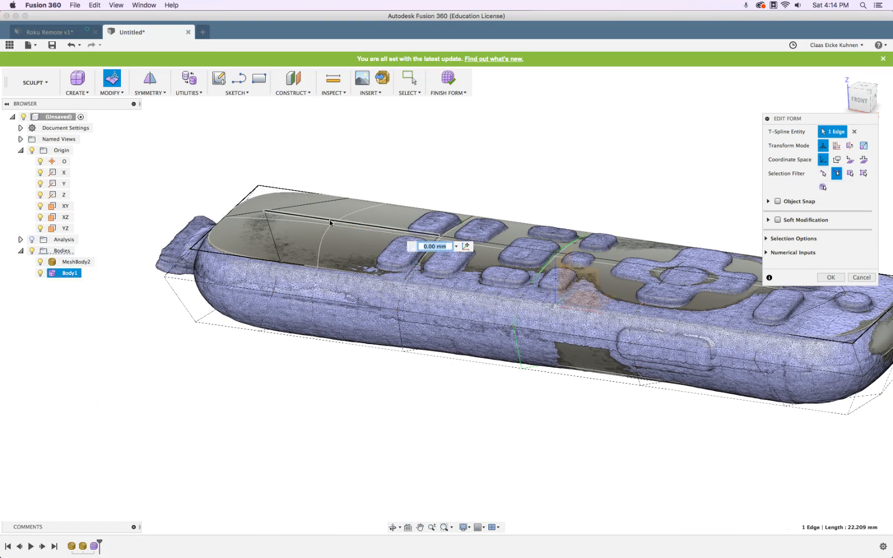
left_click(510, 246, "shift")
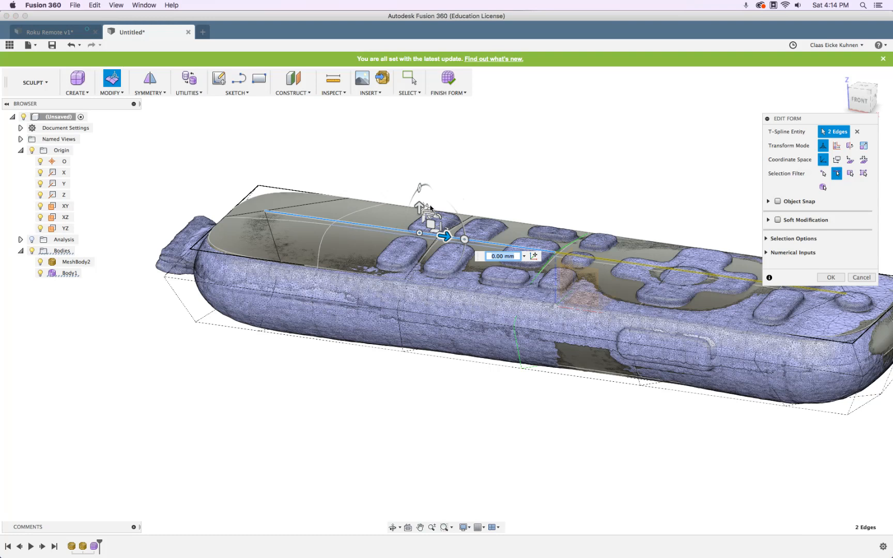
left_click_drag(420, 206, 420, 208)
middle_click_drag(531, 205, 563, 203, "shift")
left_click_drag(293, 175, 293, 173)
Hide MeshBody2 and close Edit Form with OK
middle_click_drag(456, 269, 672, 207, "shift")
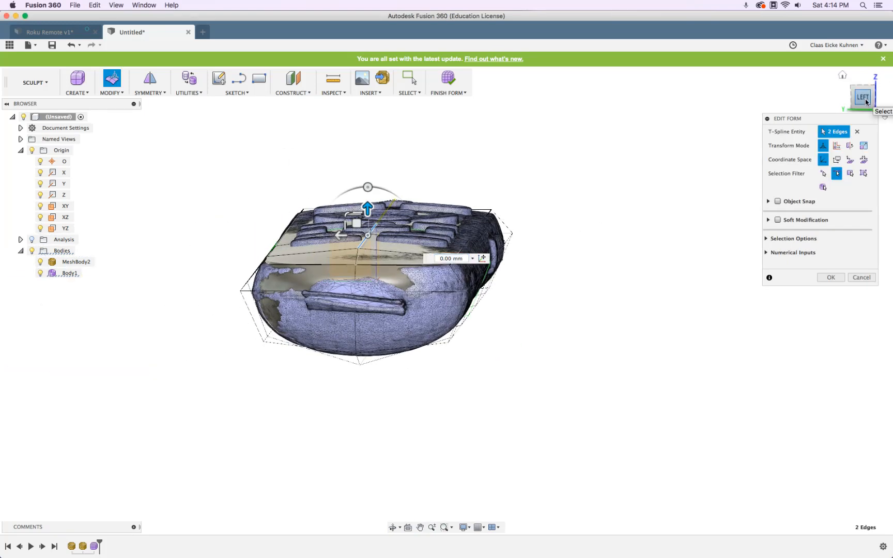
left_click(866, 102)
left_click(41, 262)
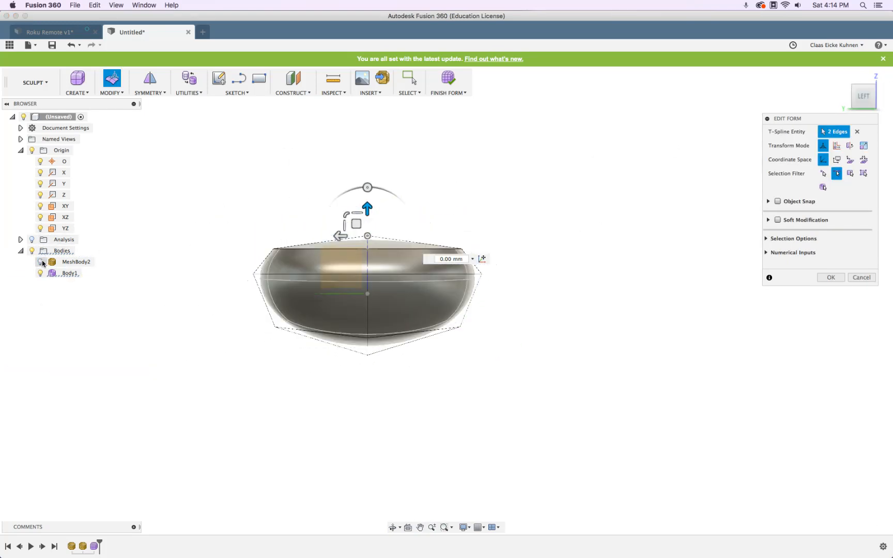
left_click(827, 277)
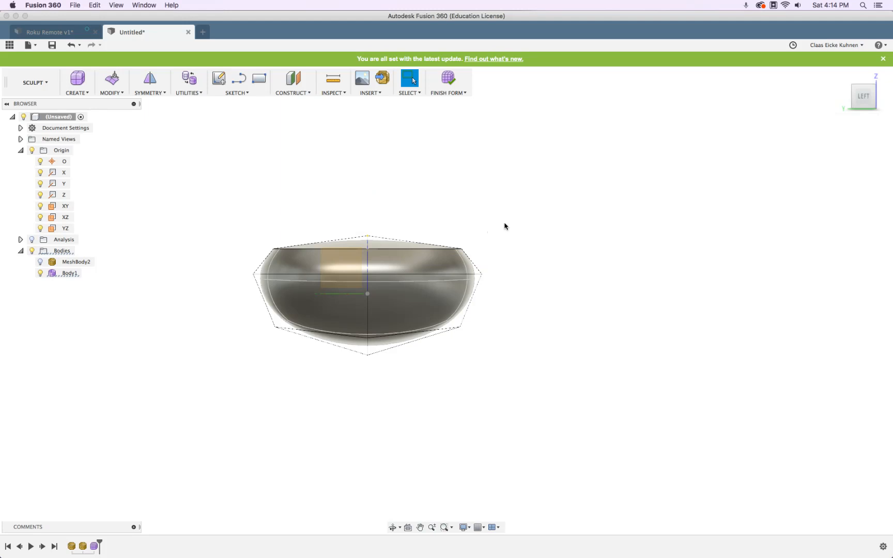
Finish the form and inspect Body1 from the back and top views
left_click(449, 80)
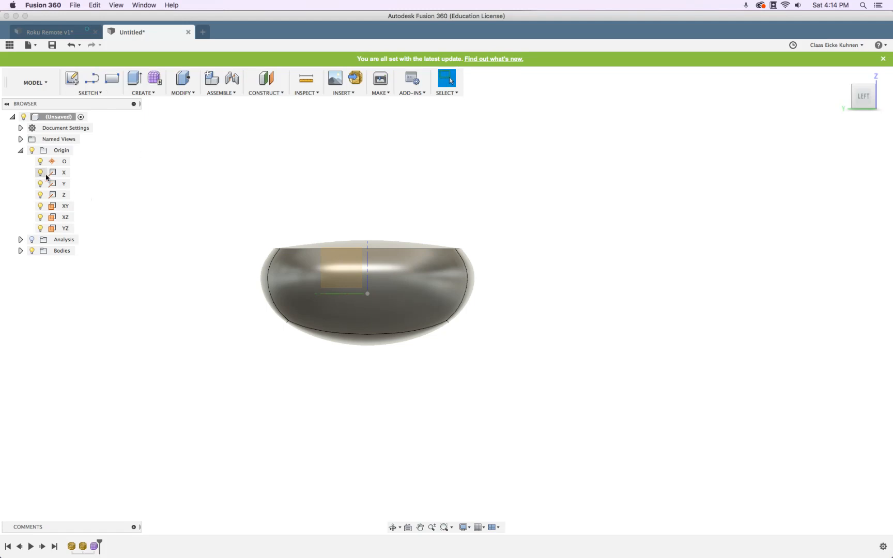
mouse_move(869, 115)
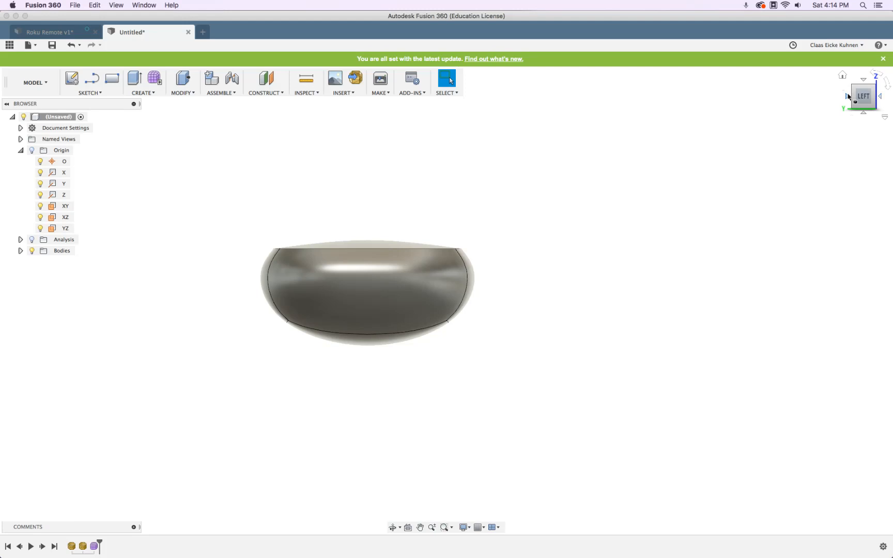
left_click(846, 97)
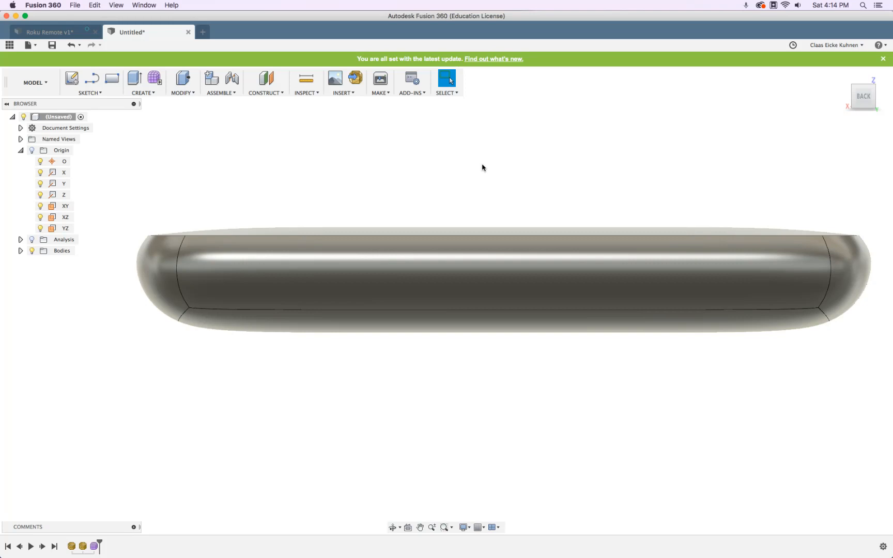
middle_click_drag(535, 214, 555, 286, "shift")
left_click(864, 100)
middle_click_drag(393, 311, 438, 207)
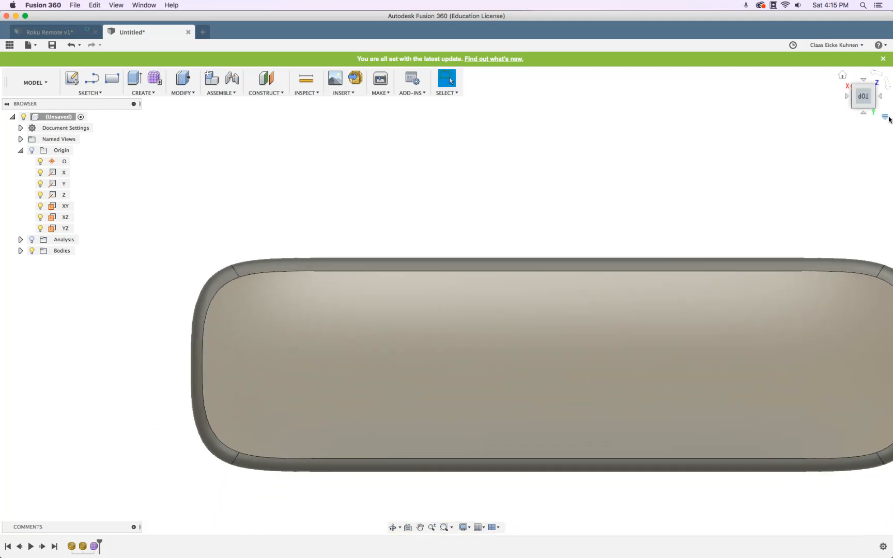
left_click(863, 114)
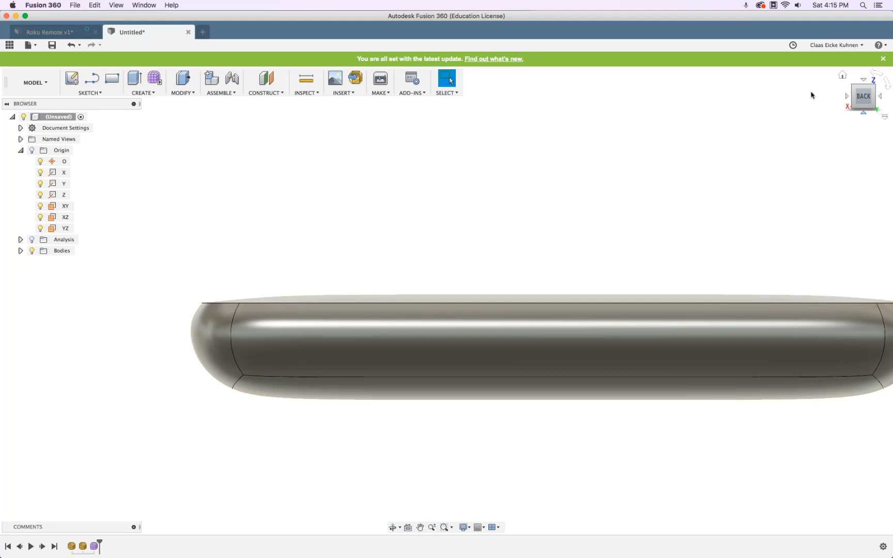
Reopen the Form feature from the timeline and finish it again
left_click(96, 549)
right_click(96, 549)
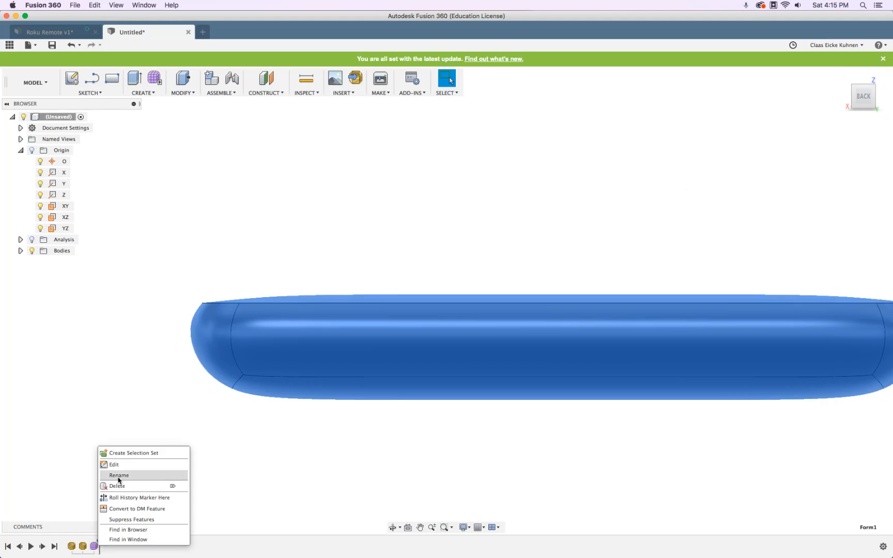
left_click(117, 465)
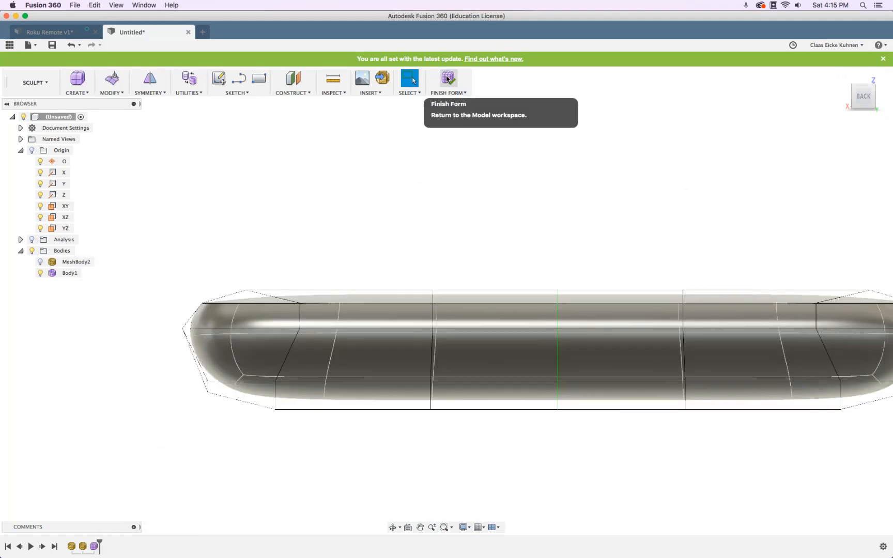
left_click(448, 79)
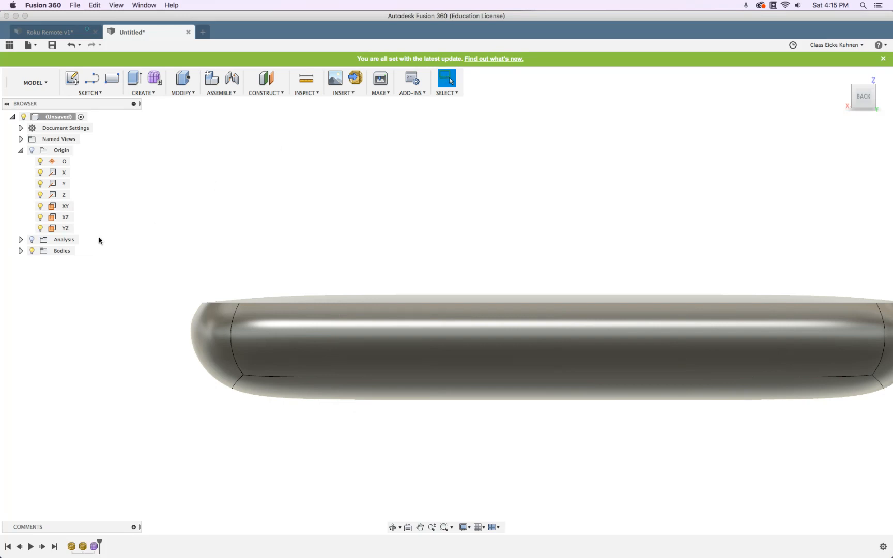
Hide Body1 and show the scanned MeshBody2 in the browser
left_click(20, 251)
left_click(40, 273)
left_click(41, 262)
middle_click_drag(424, 225, 401, 169)
Draw a three-point arc beneath the underside dip and reshape it to fit the scan
left_click(94, 93)
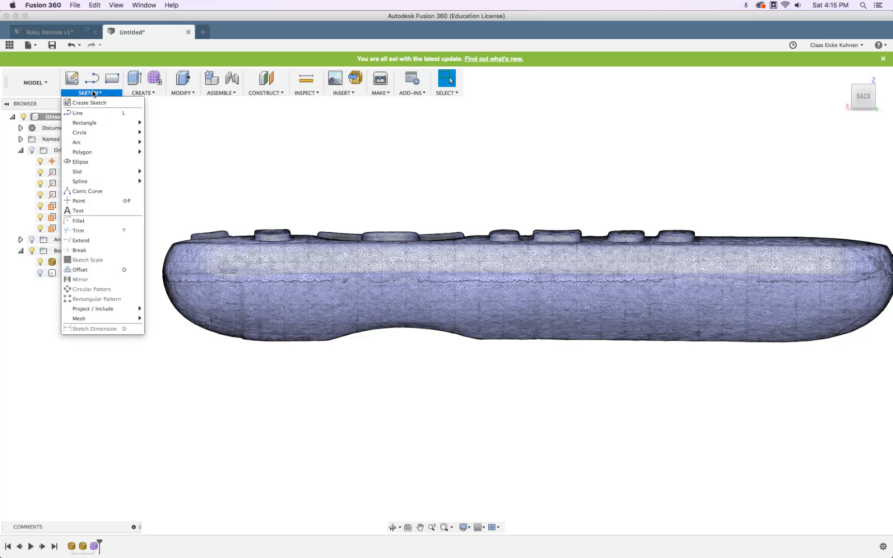
mouse_move(88, 135)
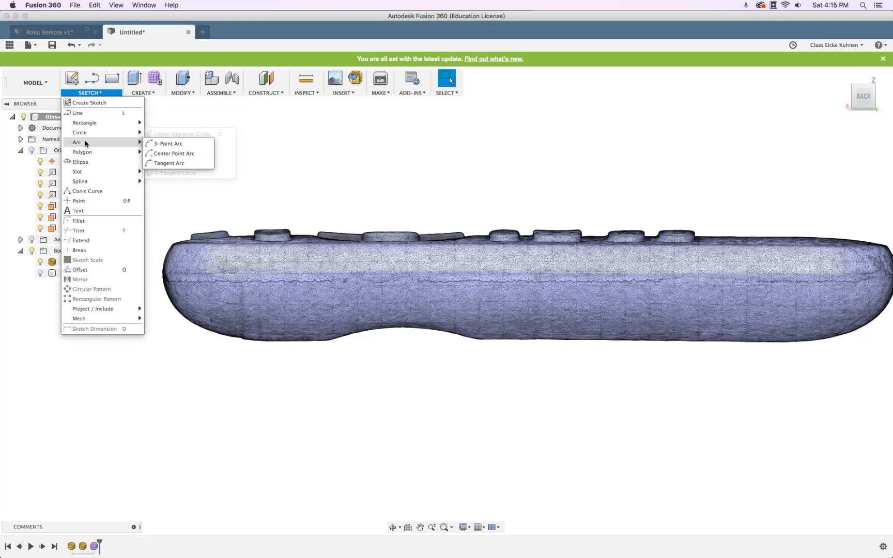
left_click(167, 144)
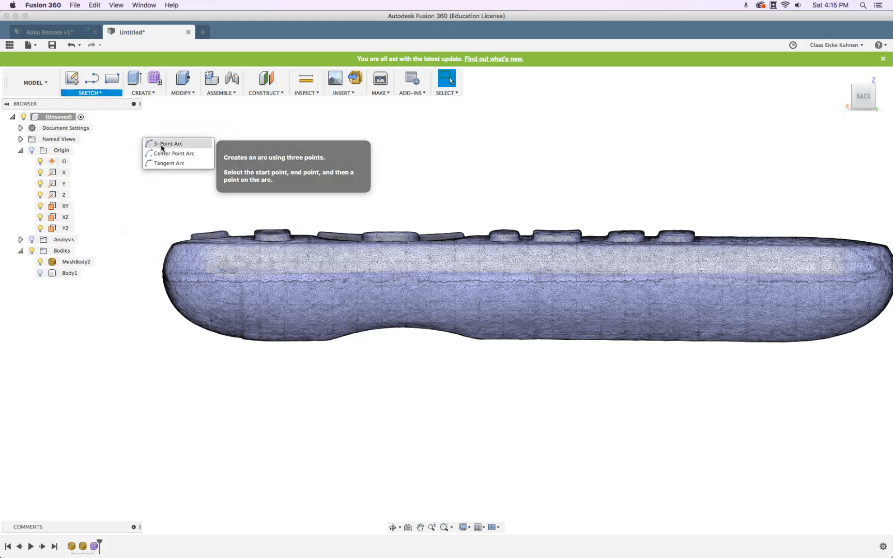
left_click(321, 347)
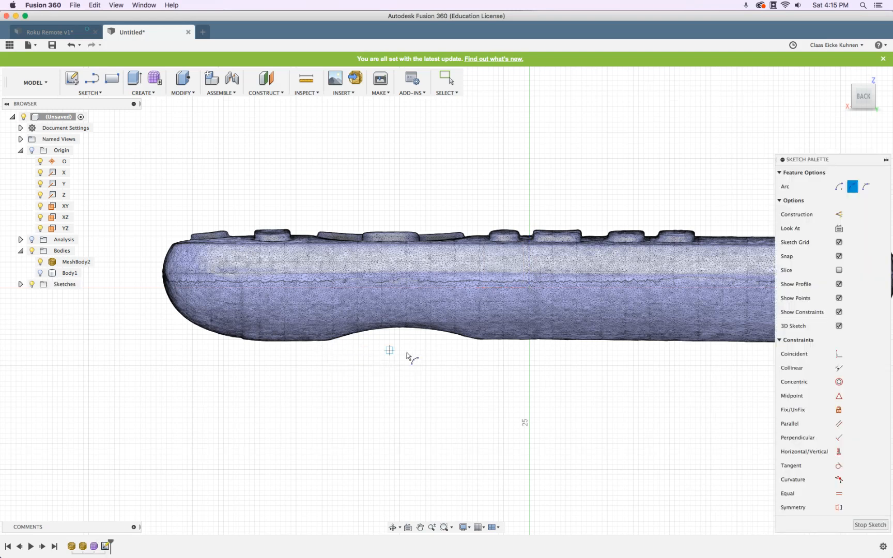
left_click(321, 350)
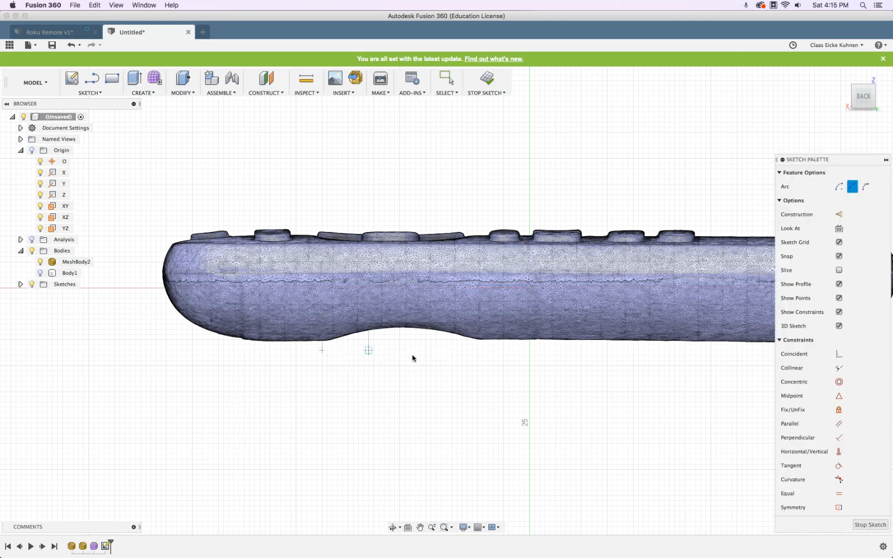
left_click(488, 355)
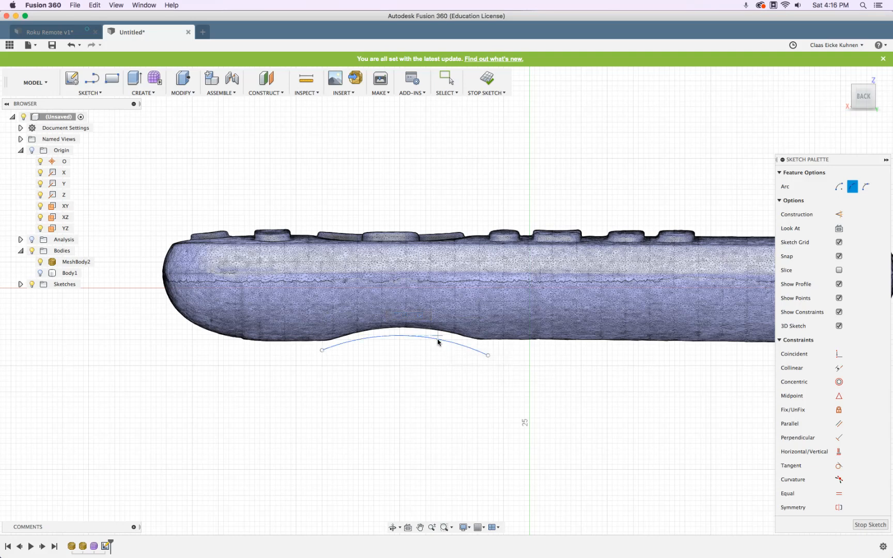
left_click(438, 342)
scroll(436, 342, "up", 3)
key("Escape")
mouse_move(416, 333)
left_mouse_down()
mouse_move(416, 325)
mouse_move(442, 341)
left_mouse_up()
left_click_drag(519, 355, 516, 347)
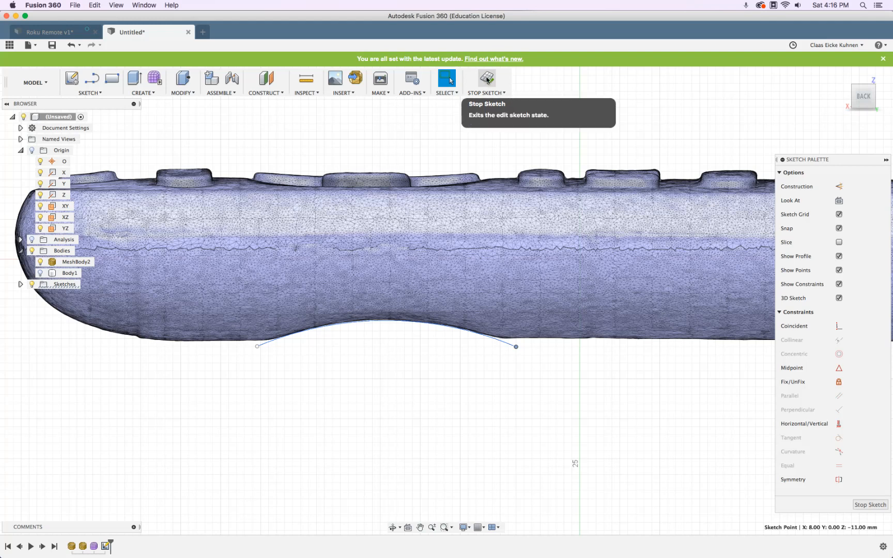
Close the arc with a straight line, show Body1, hide the mesh, and stop the sketch
key("l")
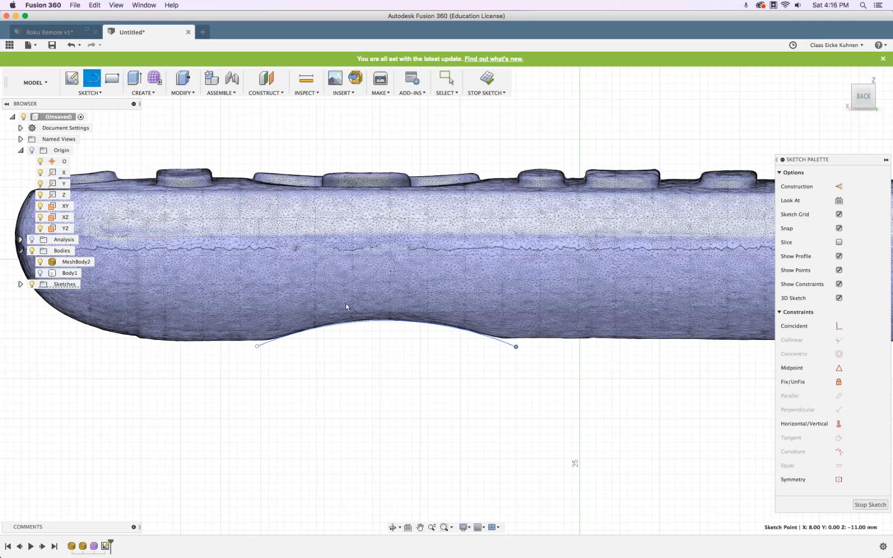
left_click(257, 346)
left_click(516, 346)
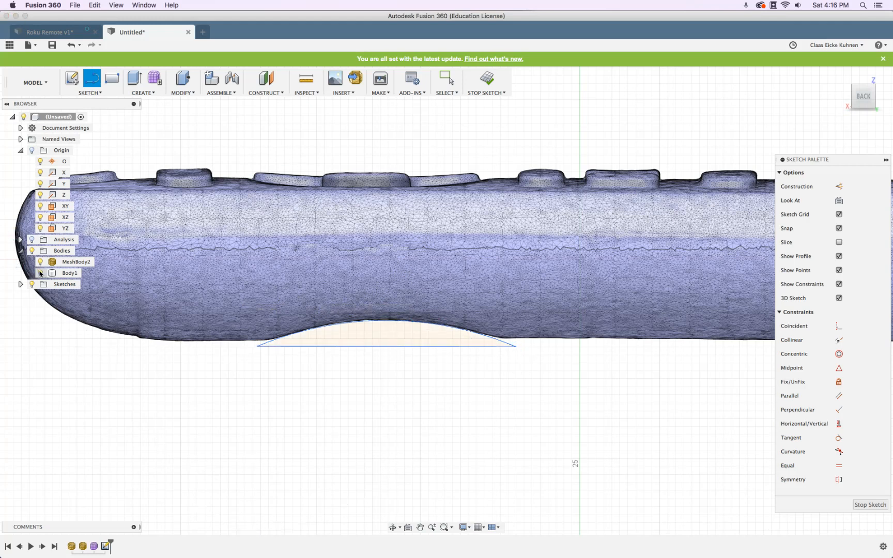
left_click(40, 273)
left_click(40, 262)
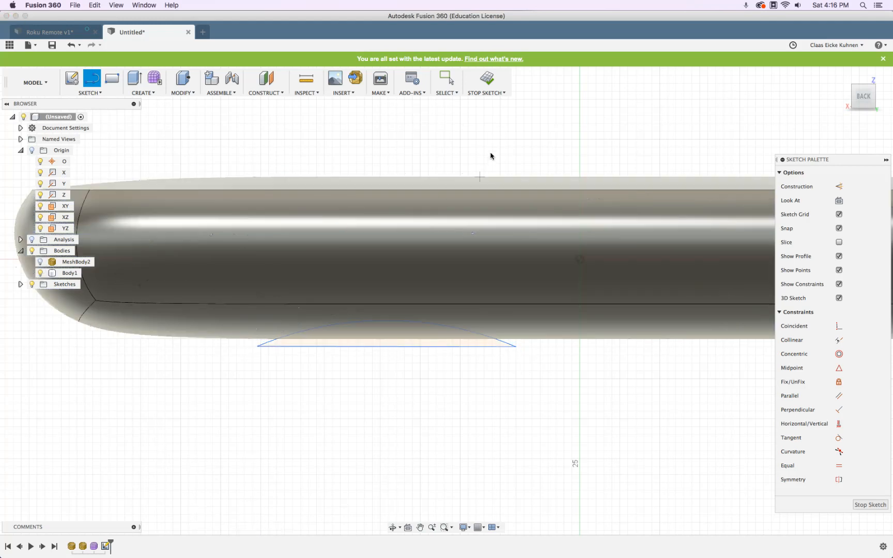
left_click(486, 85)
mouse_move(388, 358)
middle_mouse_down("shift")
mouse_move(391, 368)
mouse_move(414, 362)
mouse_move(193, 84)
middle_mouse_up("shift")
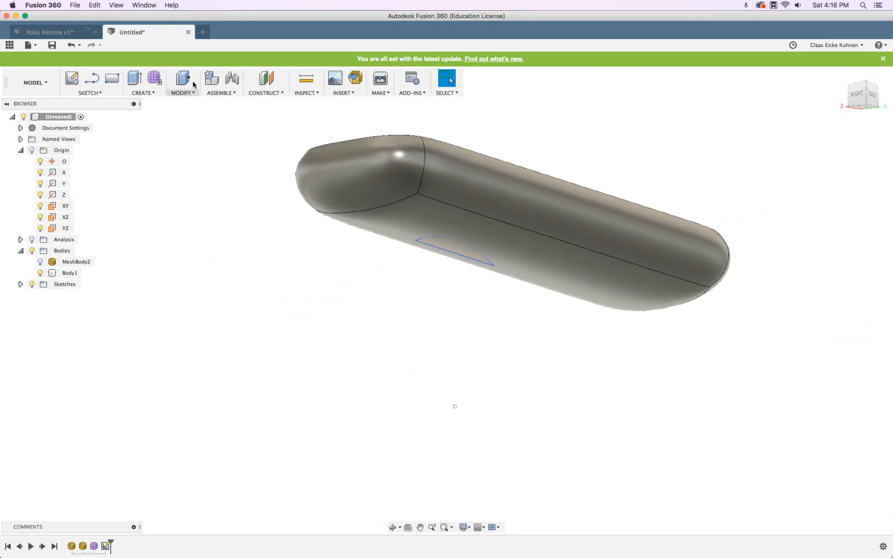
Extrude the arc profile as a 14.599 mm symmetric cut into Body1
left_click(134, 79)
left_click(461, 251)
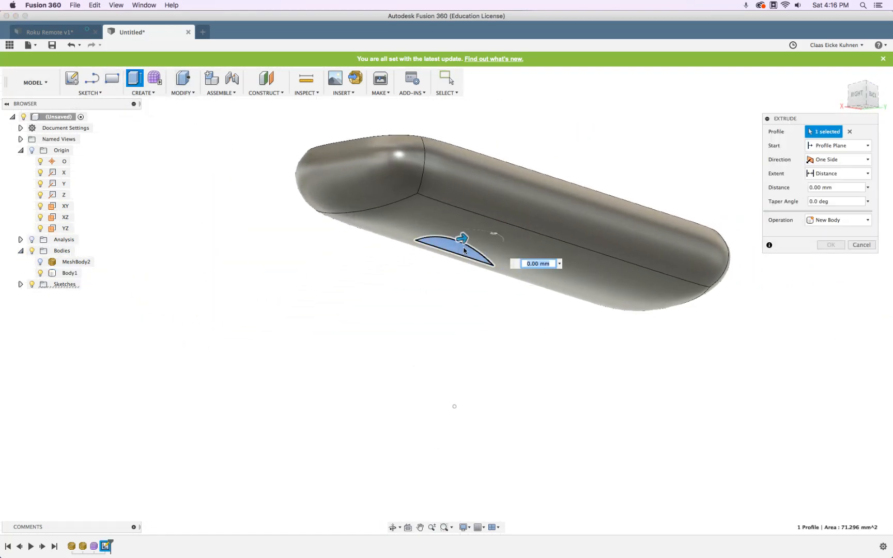
left_click_drag(462, 238, 511, 230)
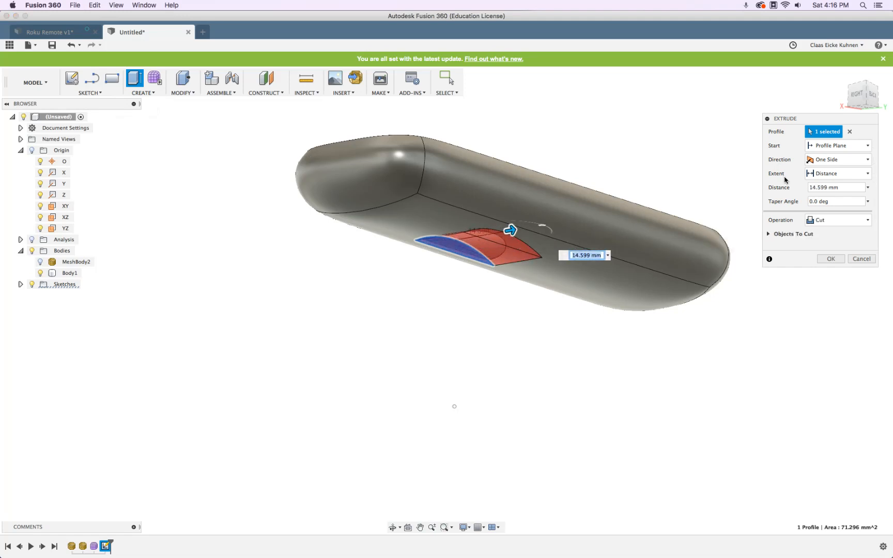
left_click(832, 159)
left_click(827, 183)
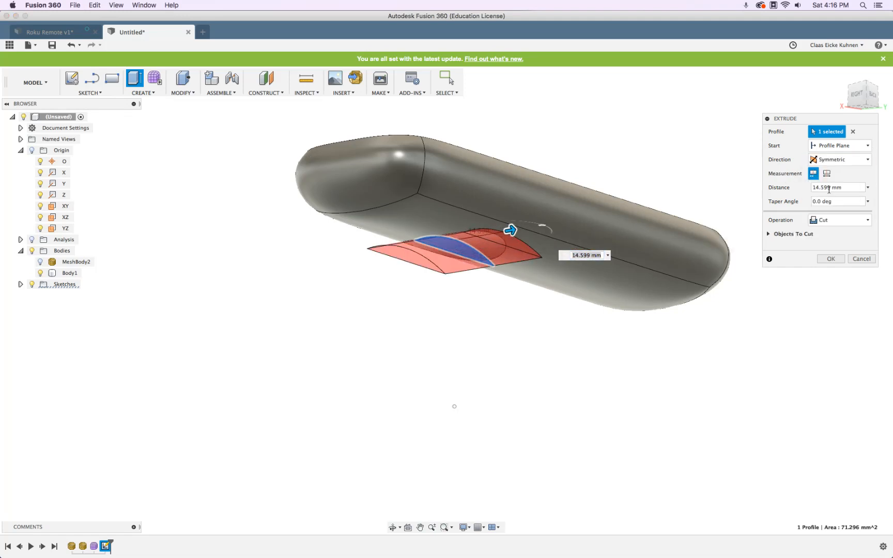
left_click(832, 259)
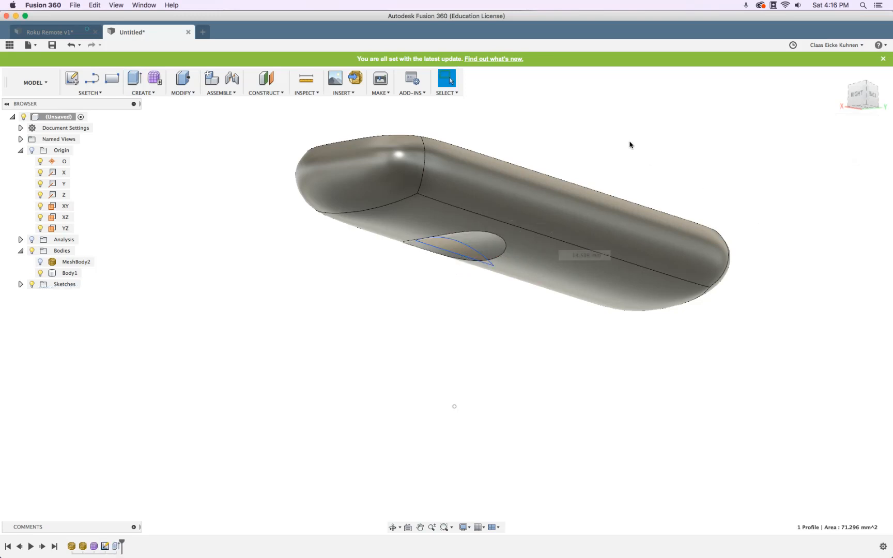
middle_click_drag(627, 137, 267, 175, "shift")
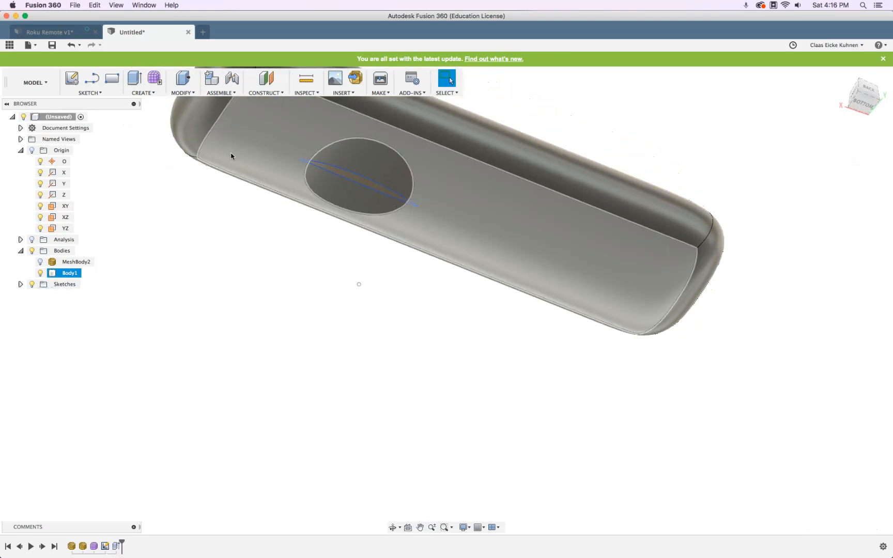
Fillet the cut-out's elliptical edge with a 5 mm radius
left_click(182, 92)
left_click(201, 114)
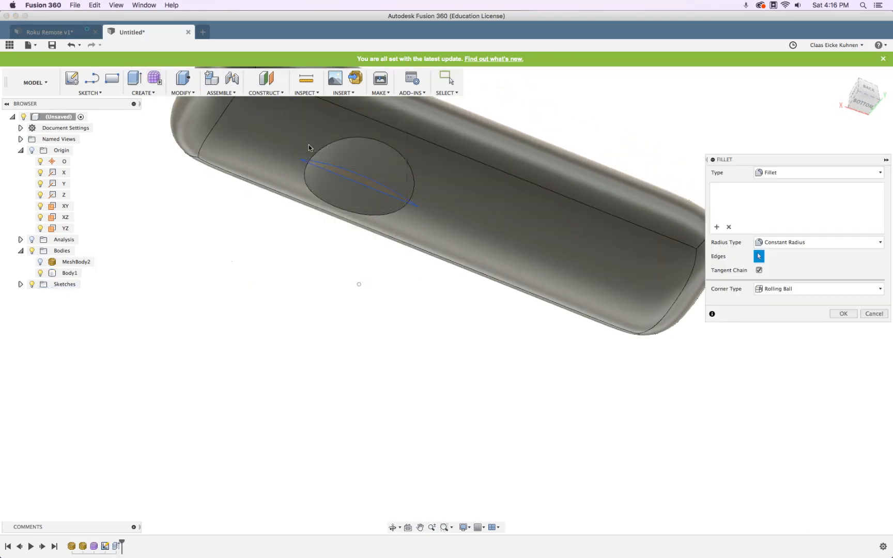
left_click(341, 140)
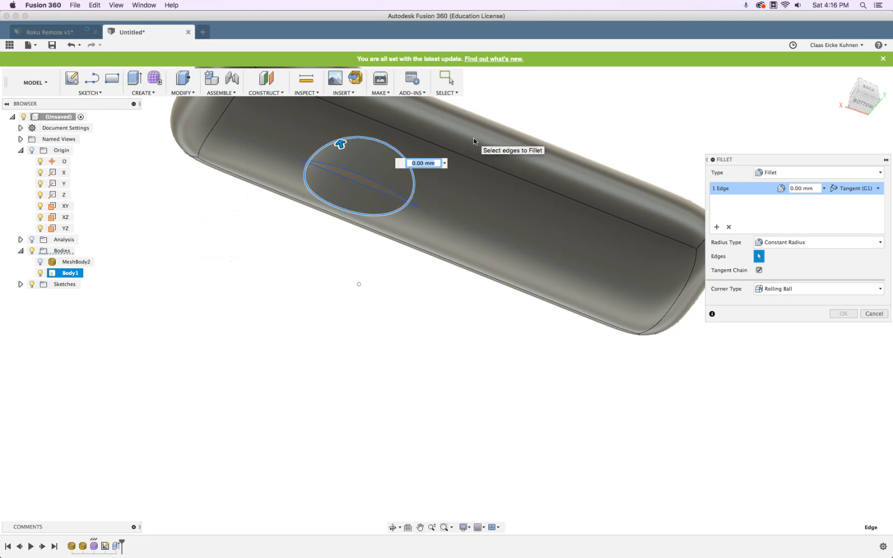
type("2")
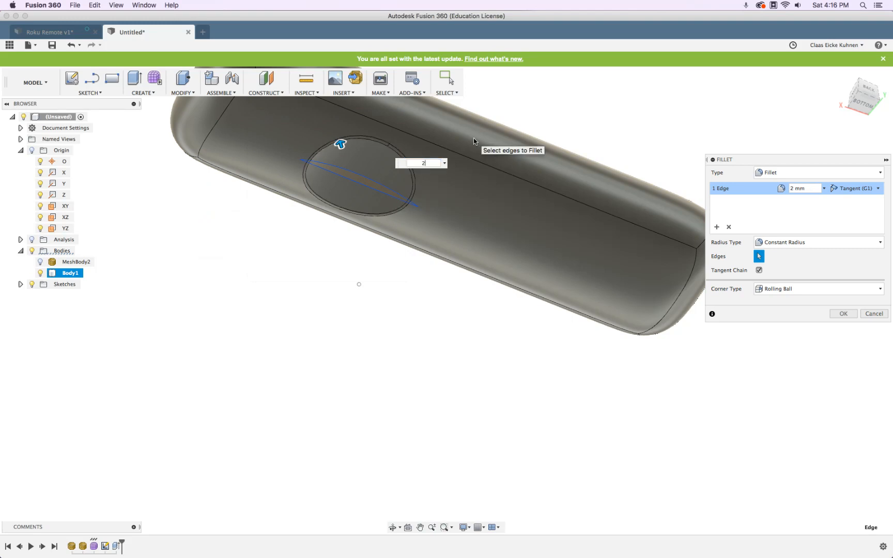
key("BackSpace")
type("5")
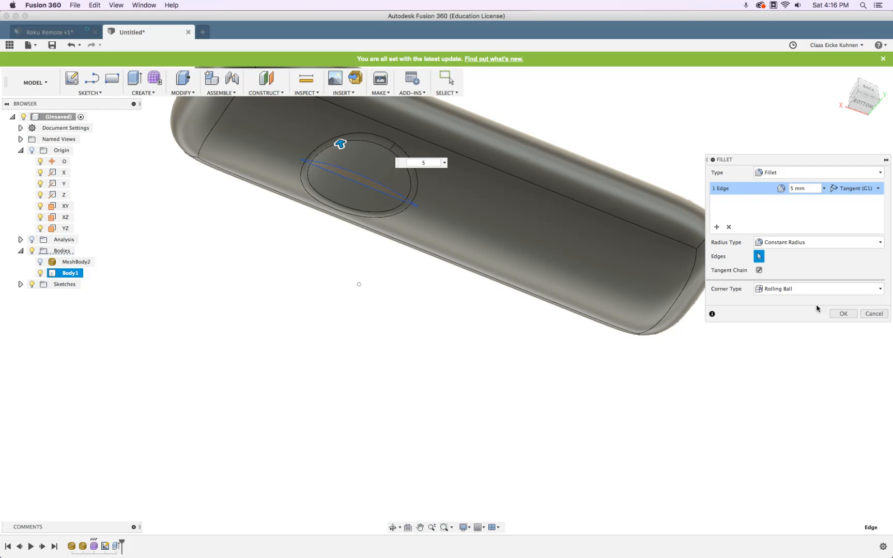
left_click(847, 314)
middle_click_drag(321, 285, 268, 280, "shift")
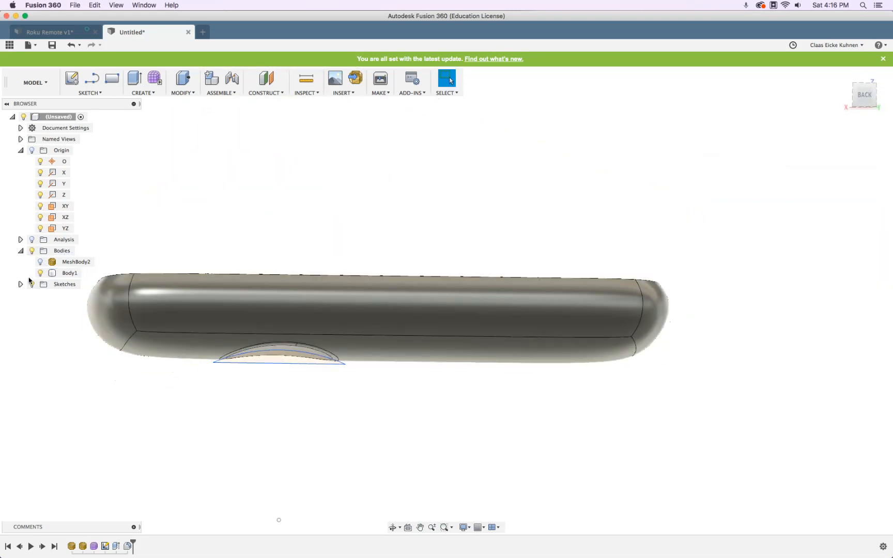
Hide the sketches and Body1, then show the scanned MeshBody2
left_click(32, 285)
mouse_move(309, 350)
middle_mouse_down("shift")
mouse_move(317, 212)
mouse_move(322, 370)
middle_mouse_up("shift")
middle_click_drag(306, 440, 434, 346)
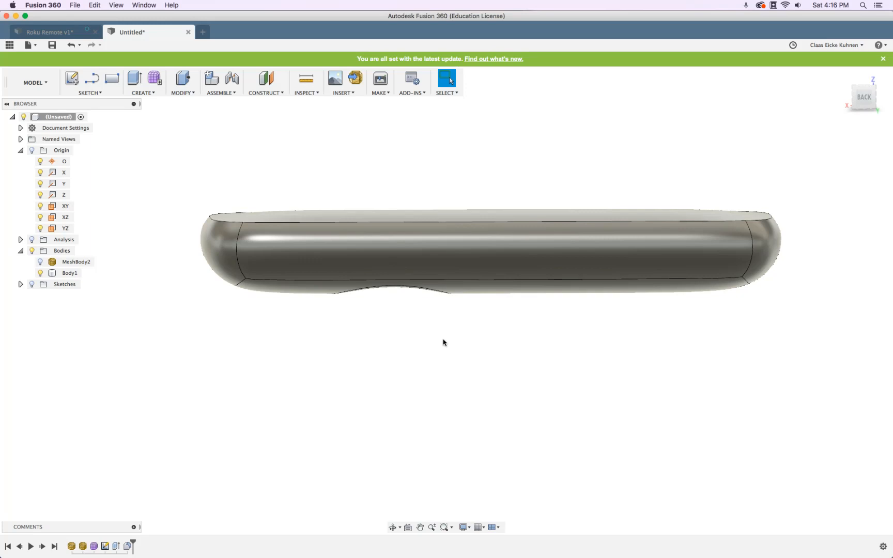
left_click(862, 105)
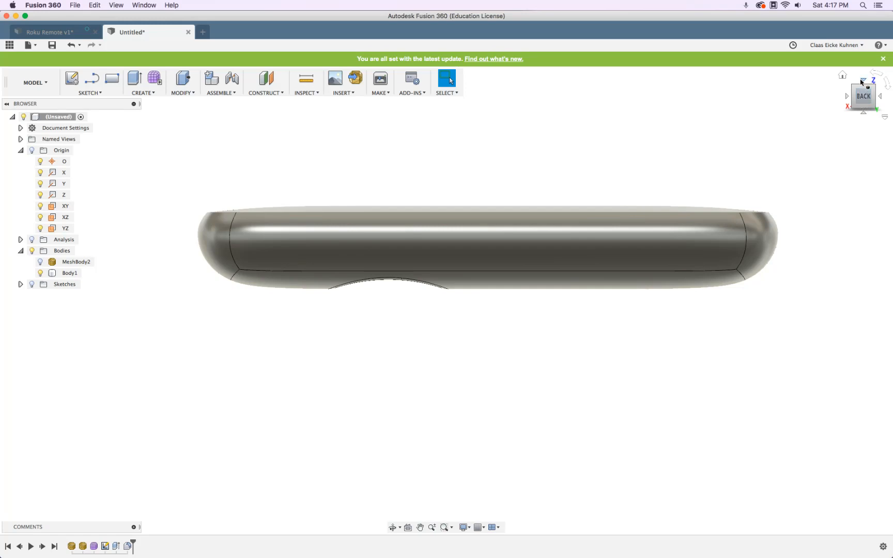
left_click(862, 81)
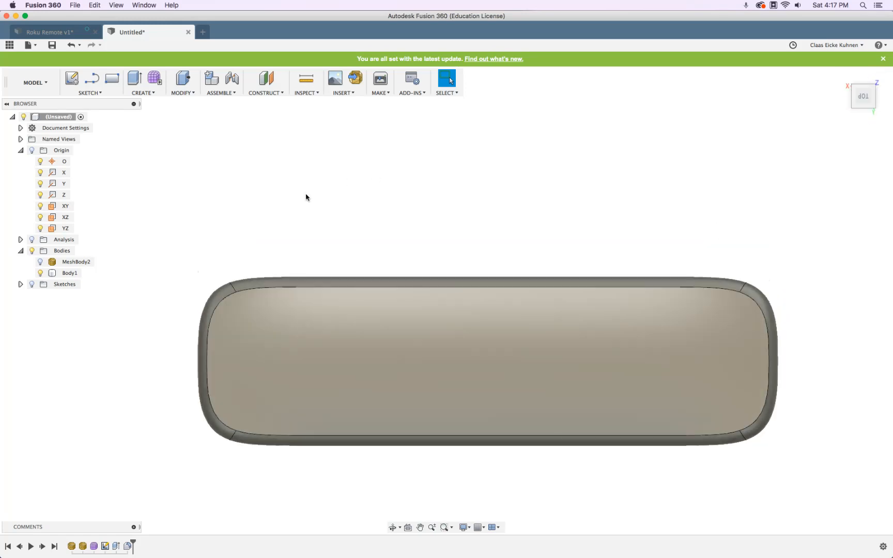
left_click(39, 273)
left_click(32, 287)
left_click(32, 287)
left_click(40, 262)
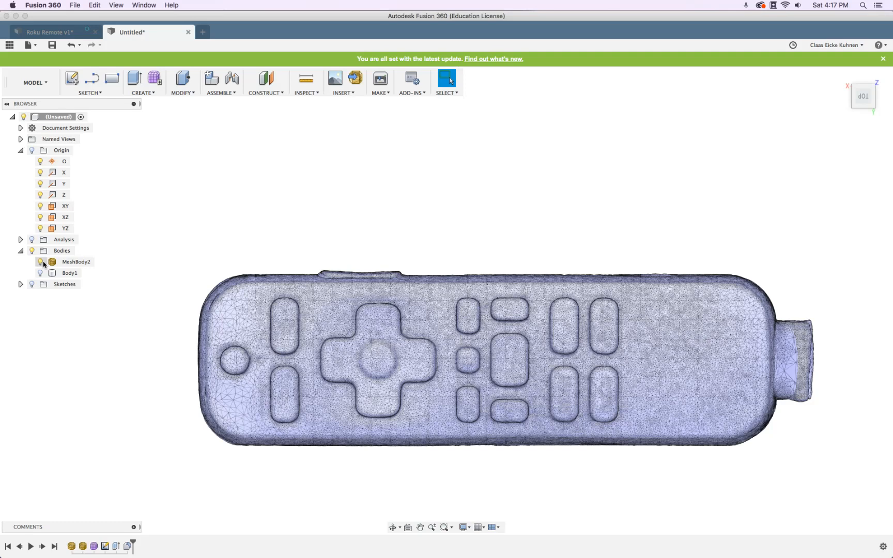
Inspect the mesh remote from back, end and elevated views, then switch to Google Drive in Chrome
mouse_move(872, 133)
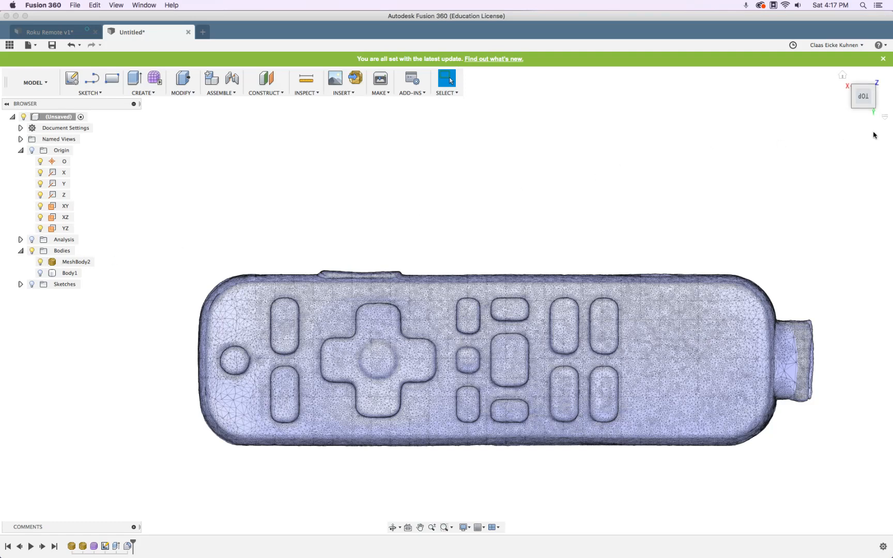
left_click(864, 115)
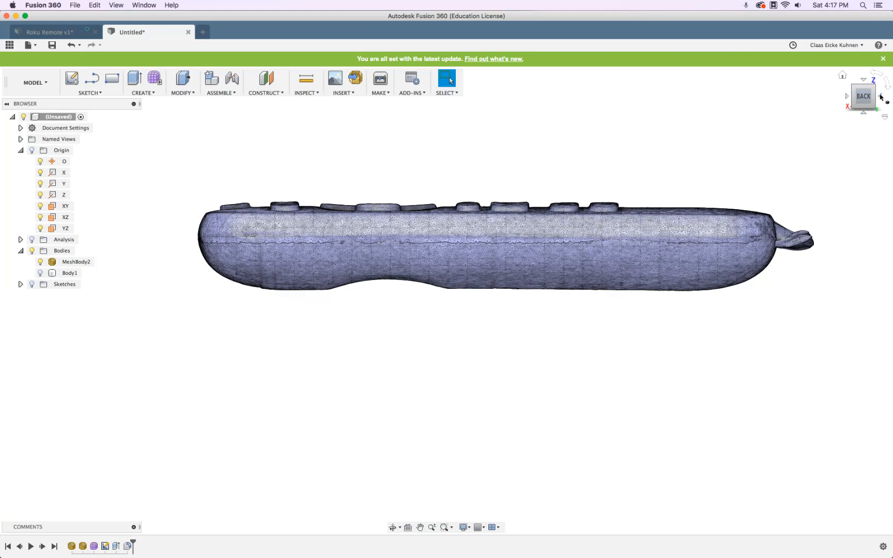
left_click(881, 97)
scroll(396, 153, "up", 3)
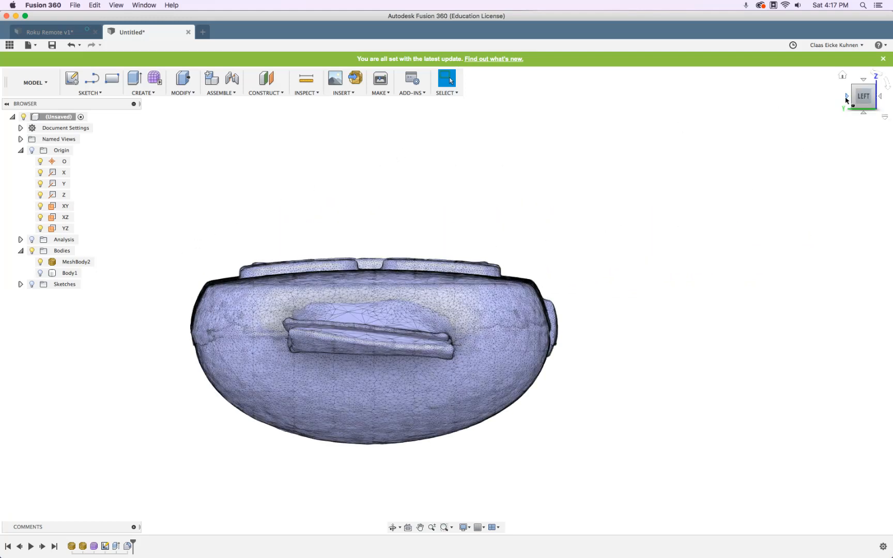
left_click(846, 97)
middle_click_drag(376, 163, 546, 166)
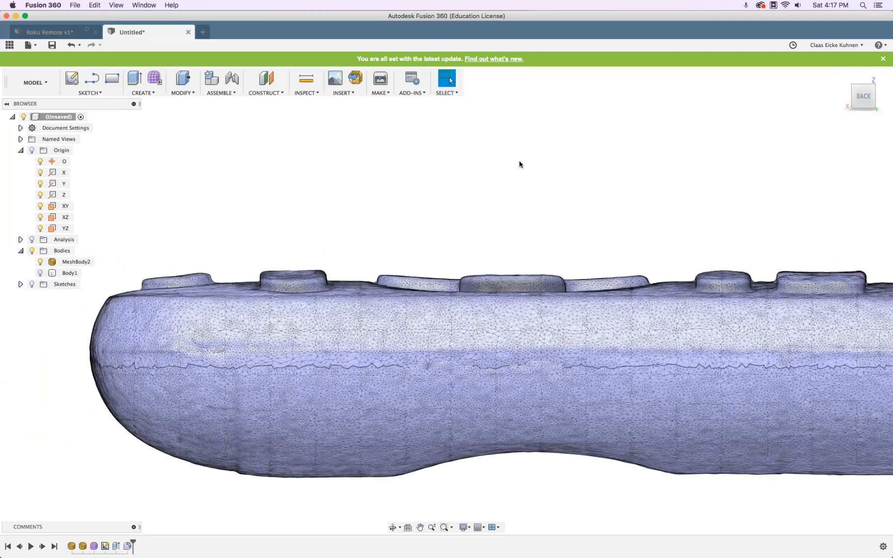
middle_click_drag(469, 161, 481, 196, "shift")
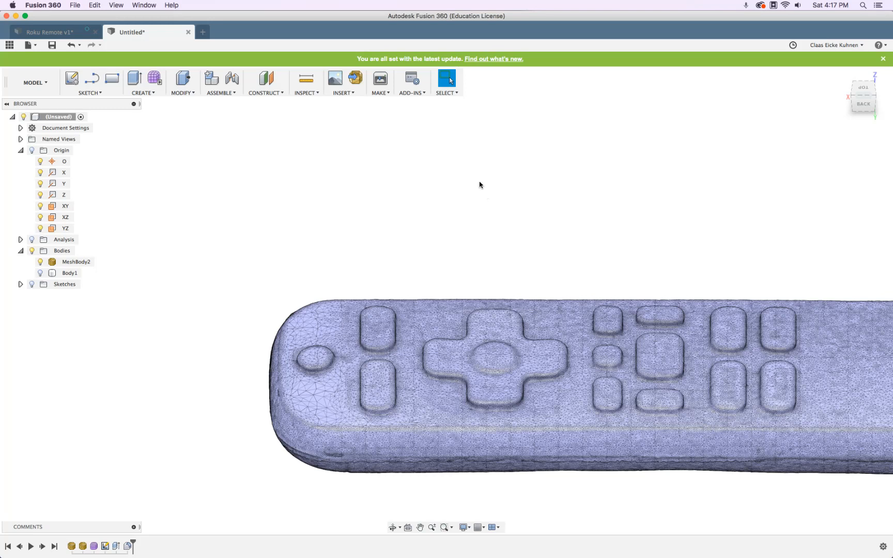
key("super+Tab")
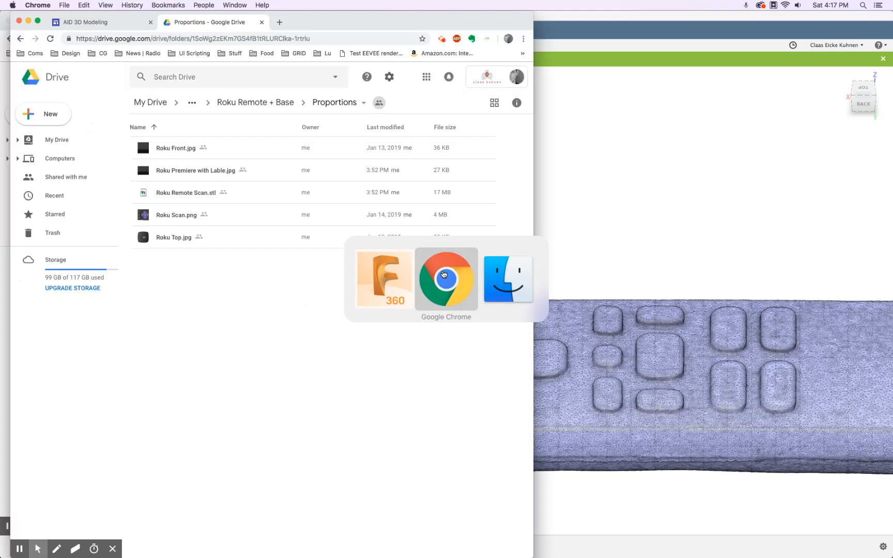